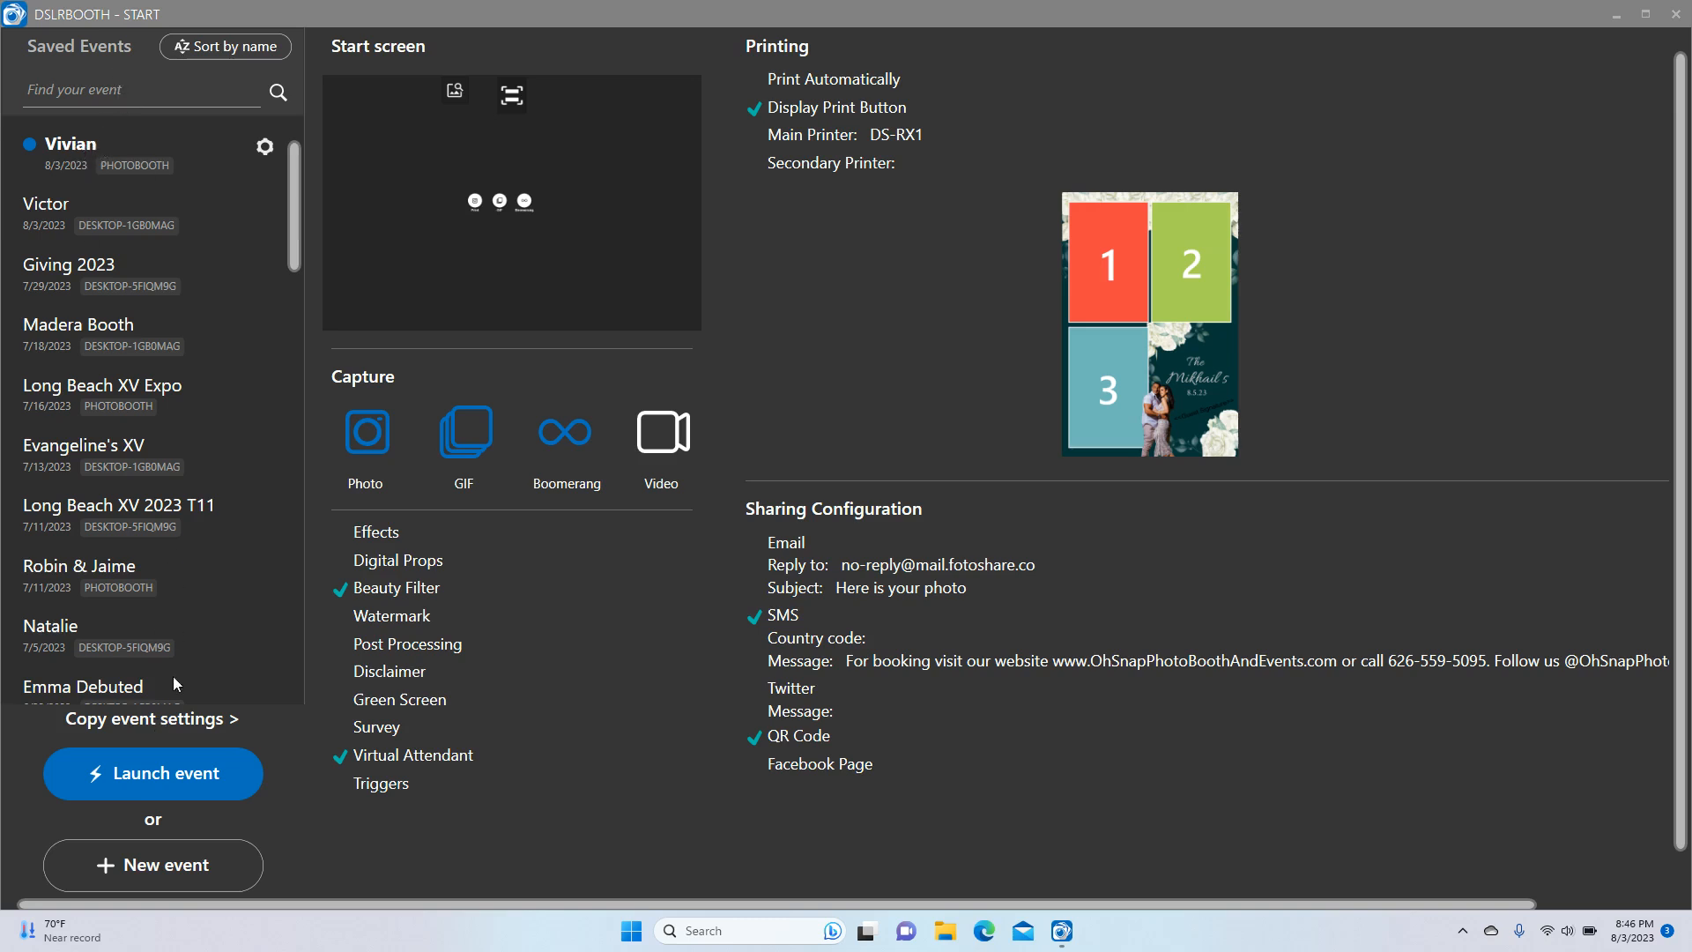
Bring up the new event prompt twice, dismissing it each time without creating an event
left_click(141, 721)
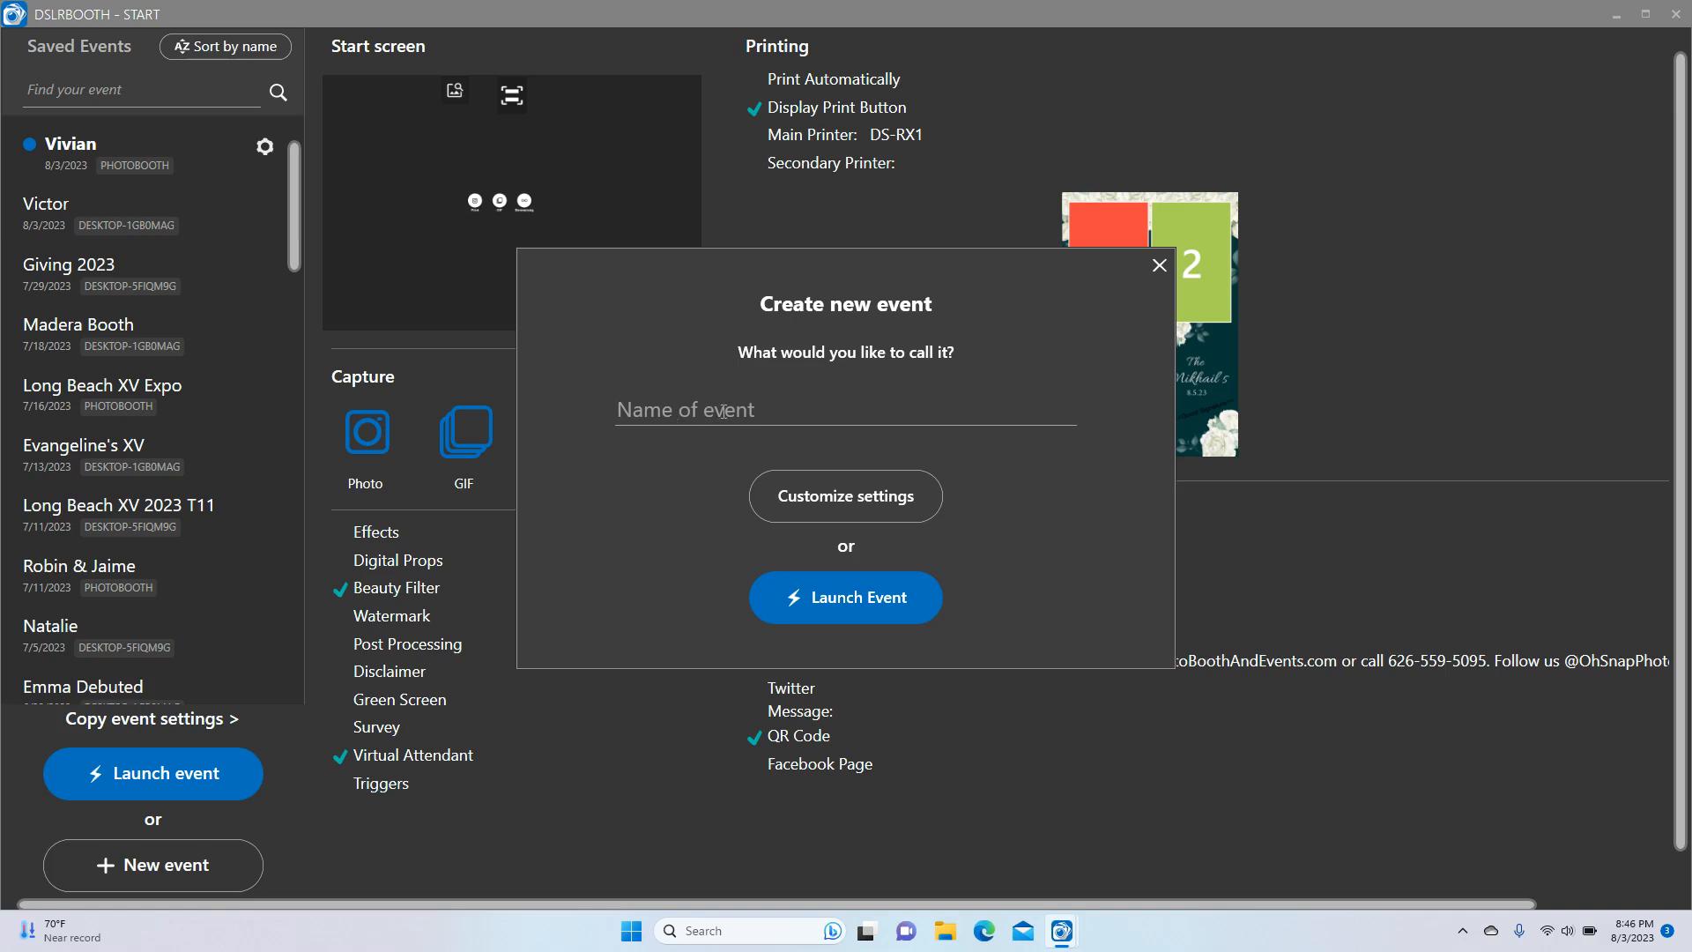
left_click(1158, 265)
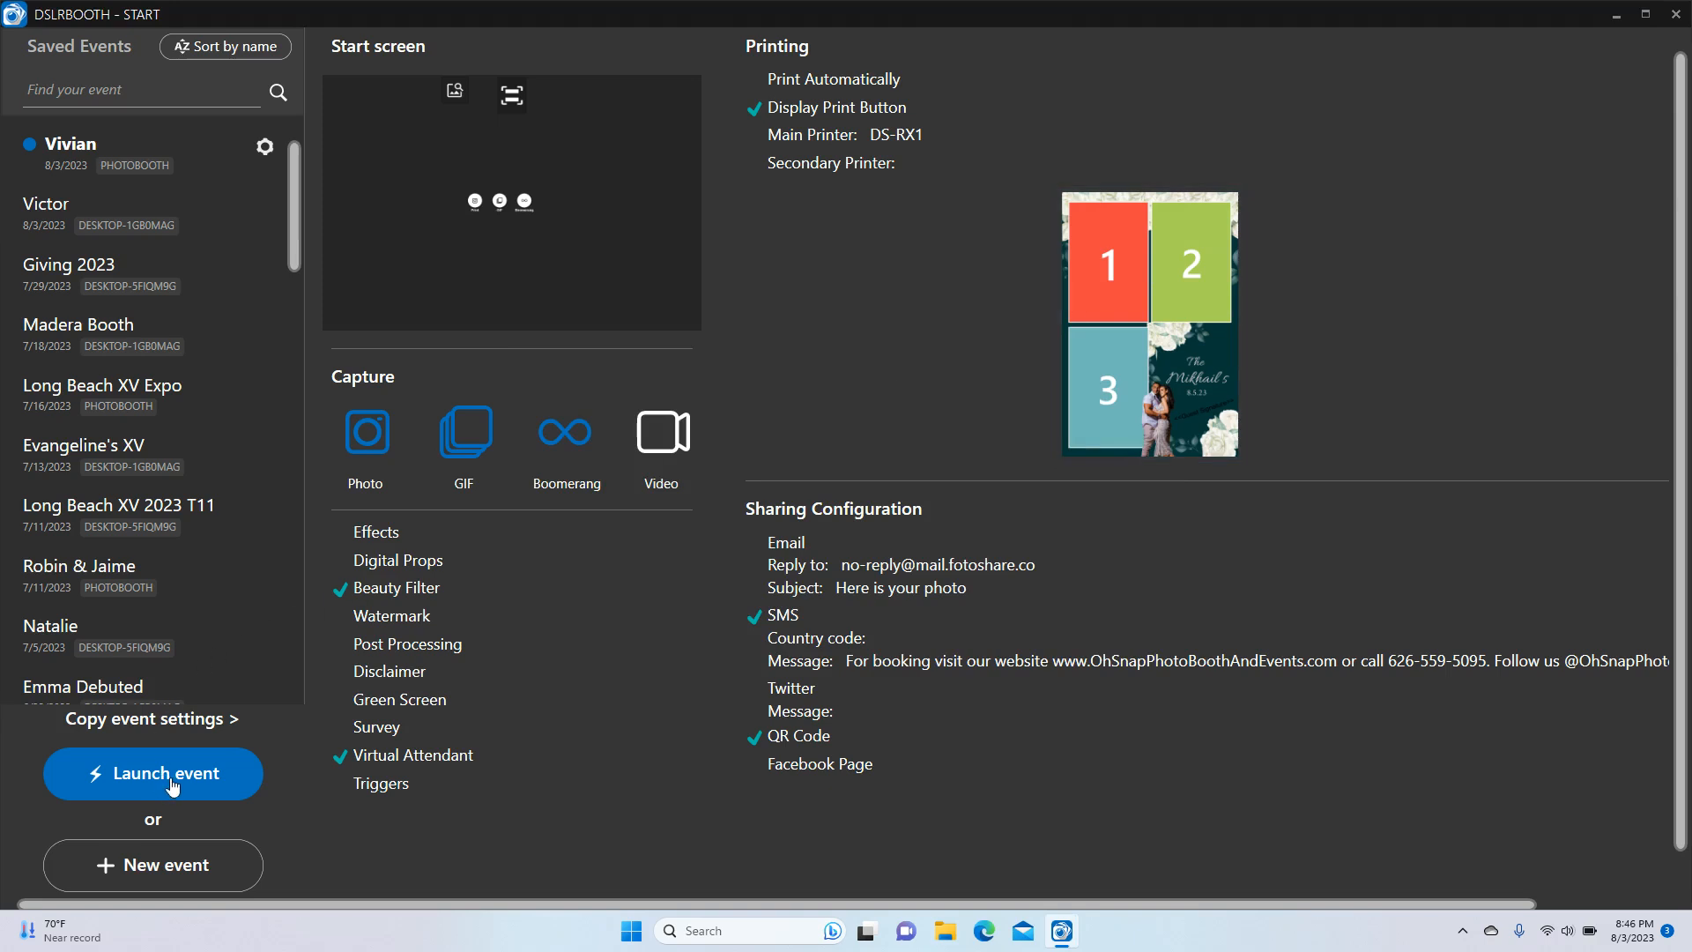
left_click(155, 866)
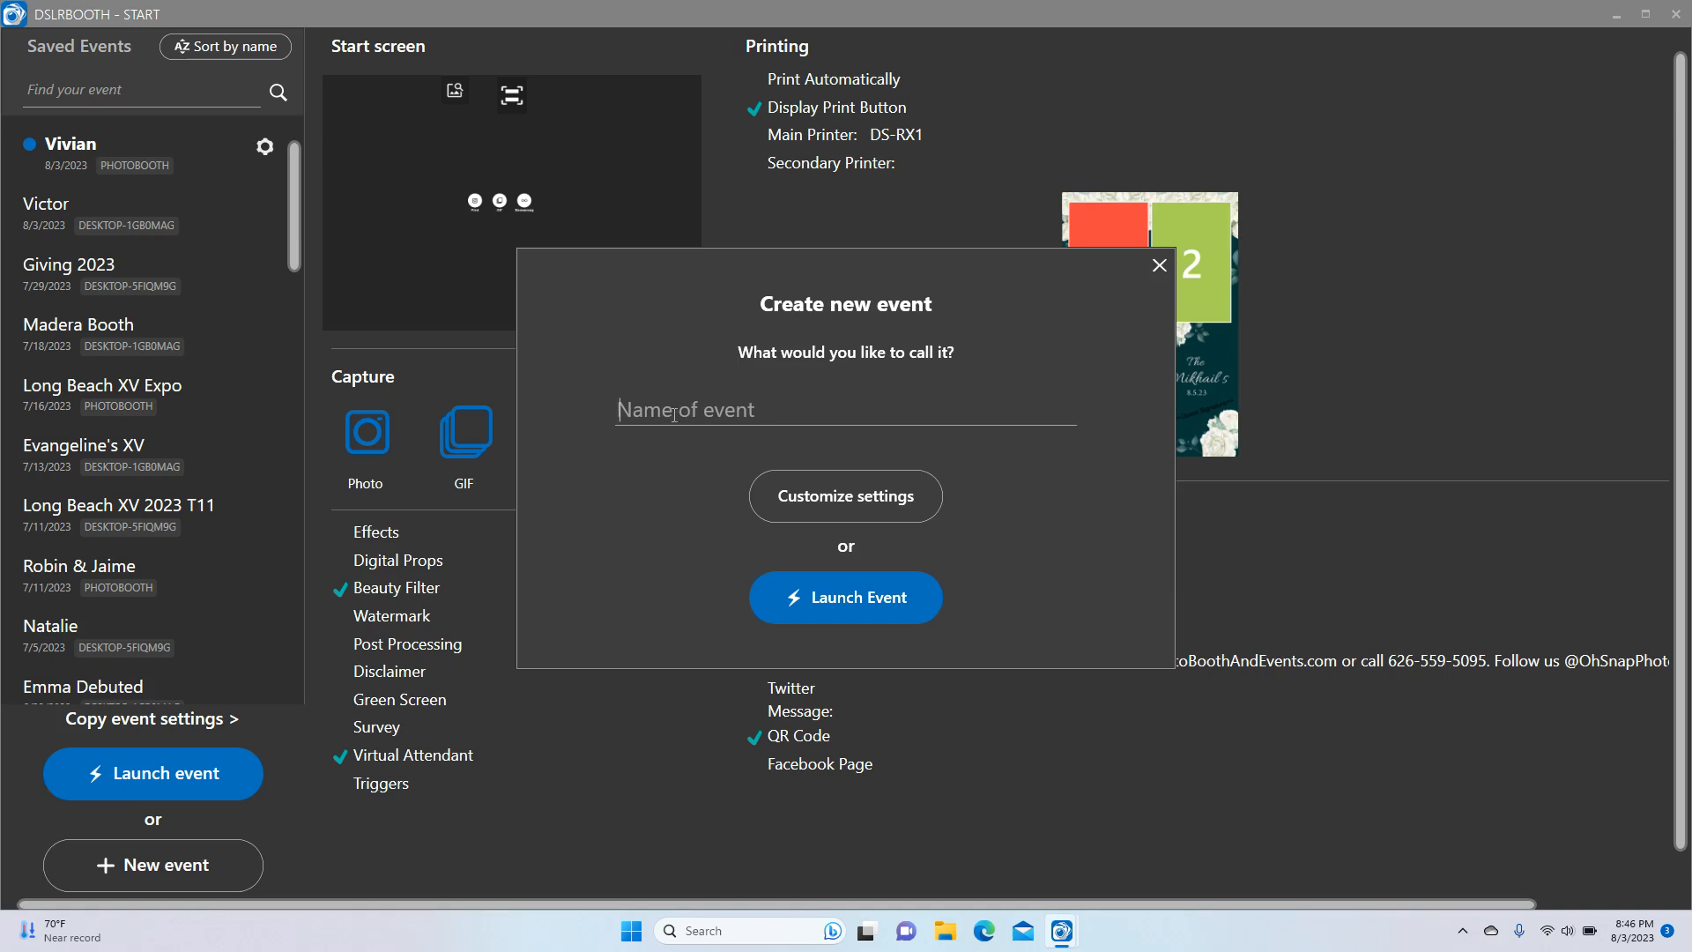
left_click(1157, 266)
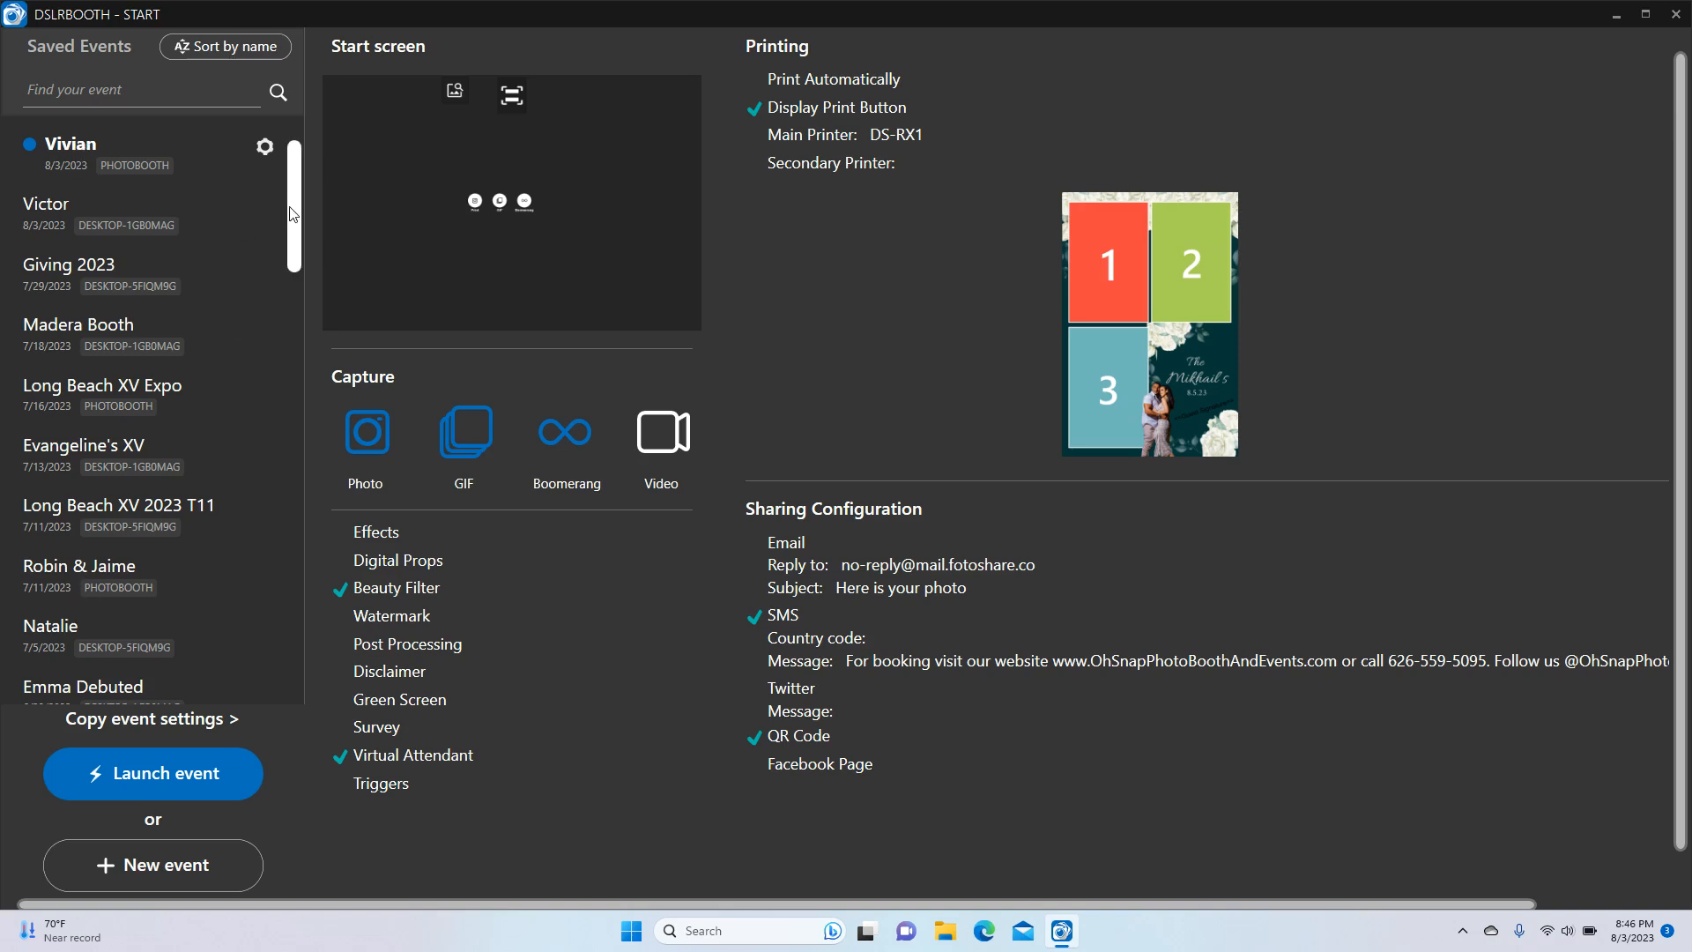
scroll(293, 212, "down", 2)
scroll(298, 168, "up", 2)
Create a new event named 'test' and launch it
left_click(175, 867)
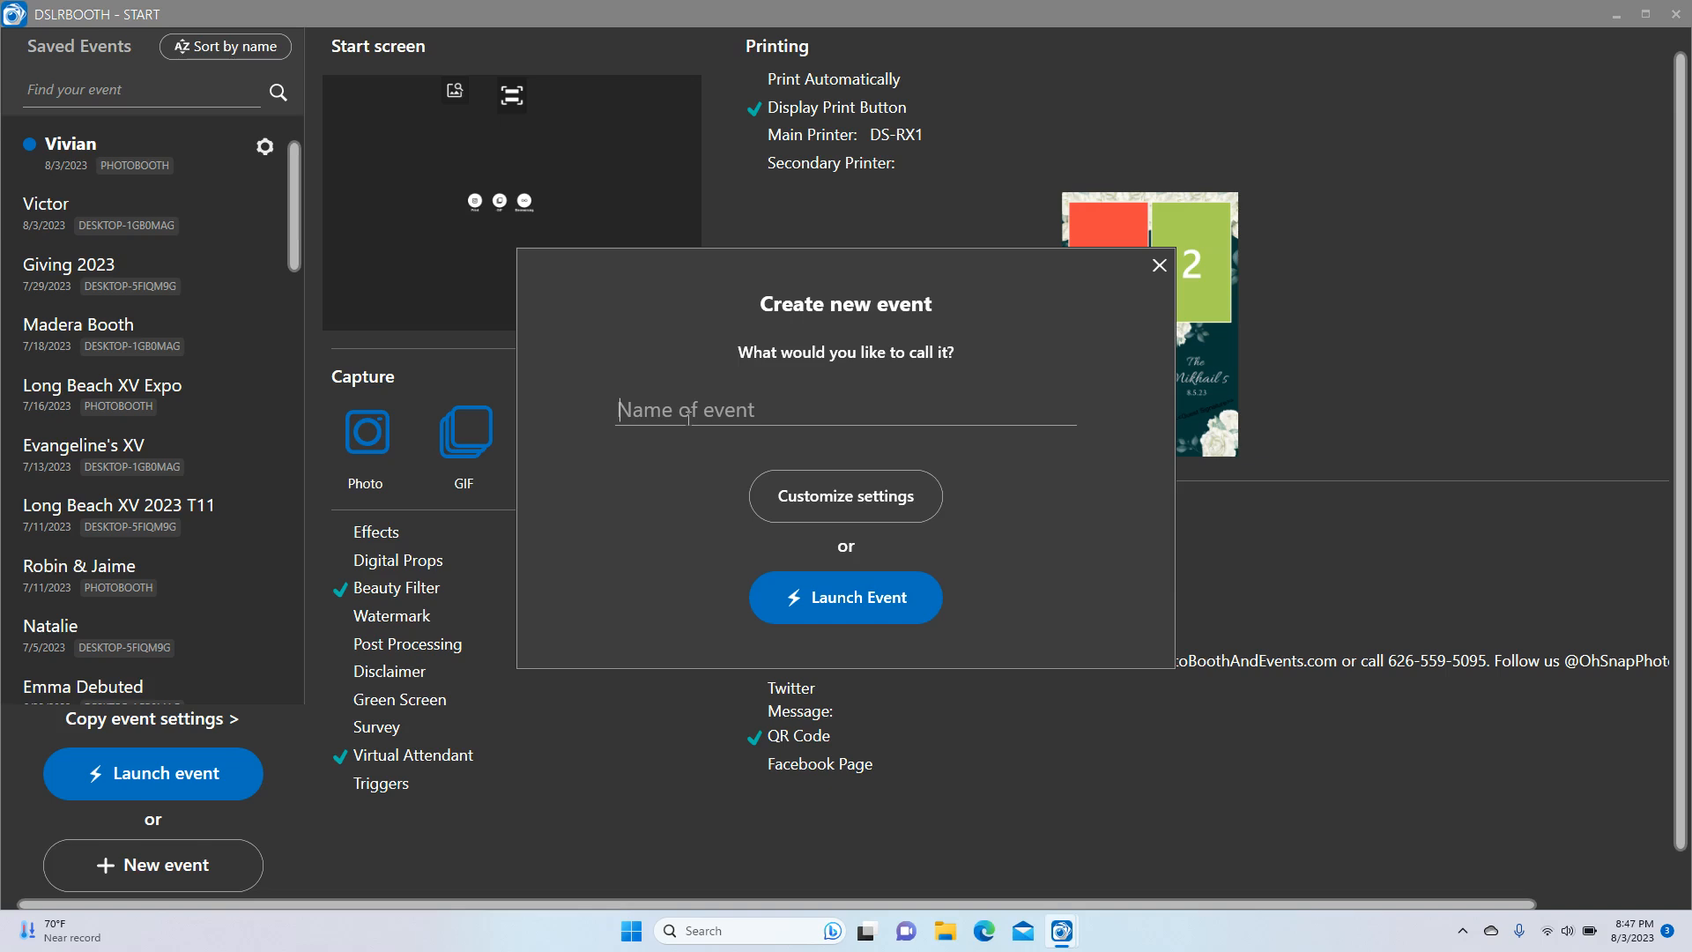
type("dd")
key("BackSpace")
key("BackSpace")
type("test")
left_click(879, 499)
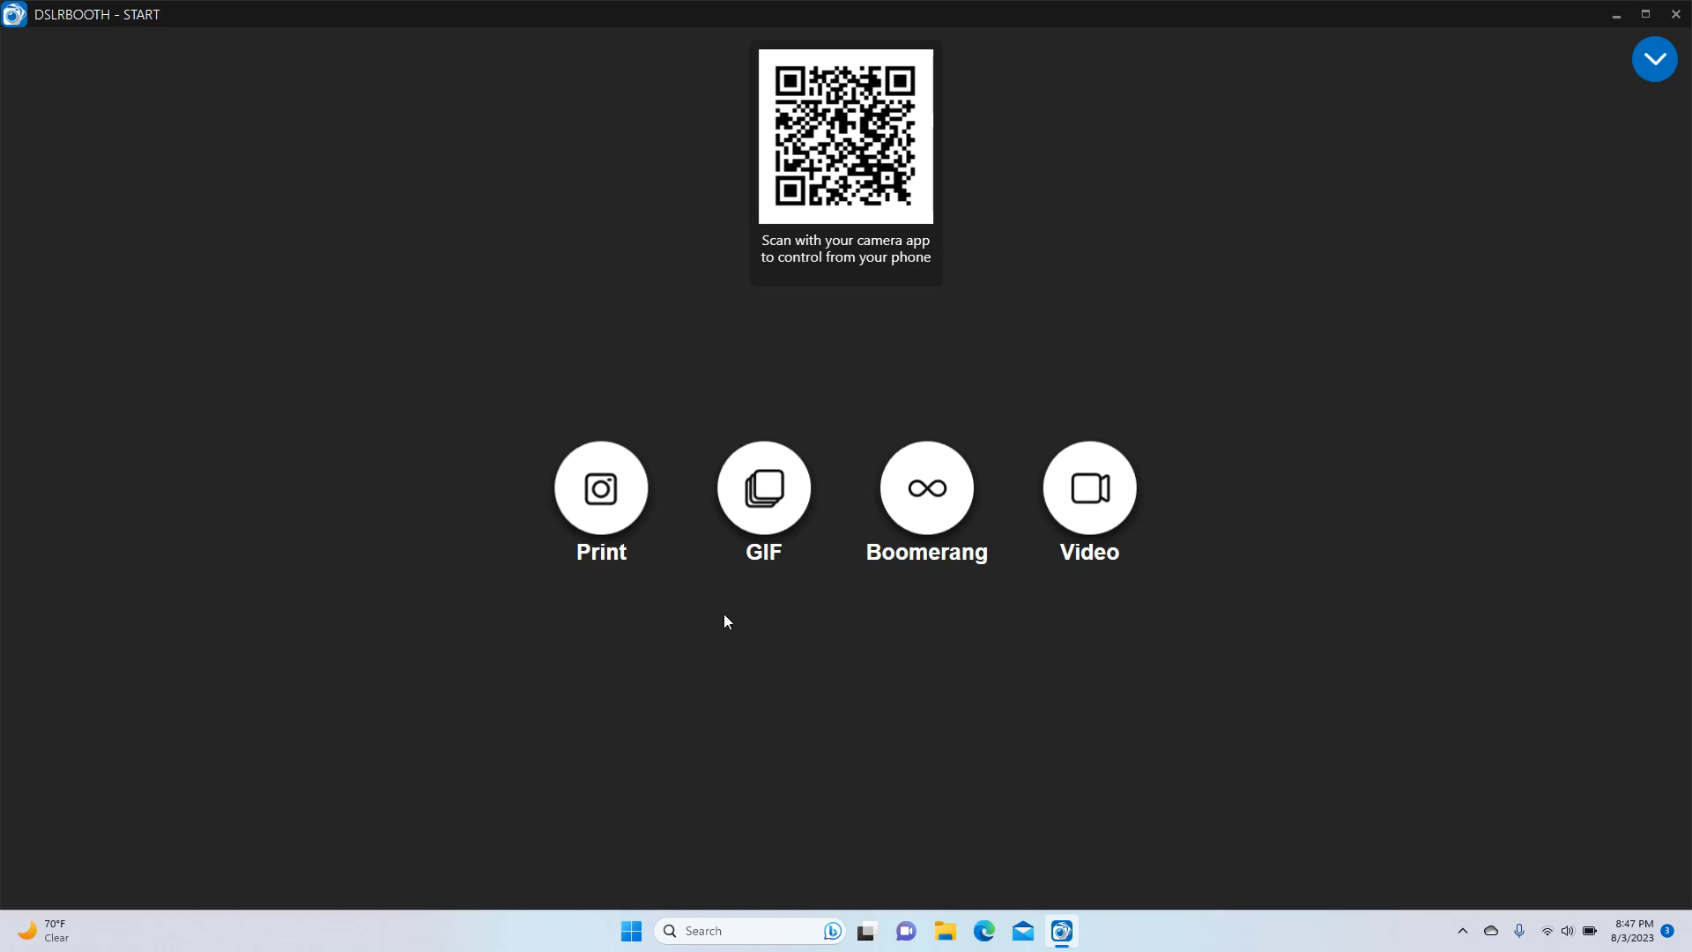
Go to the Screen Editor from the top-right menu and review the welcome screen settings
left_click(1654, 60)
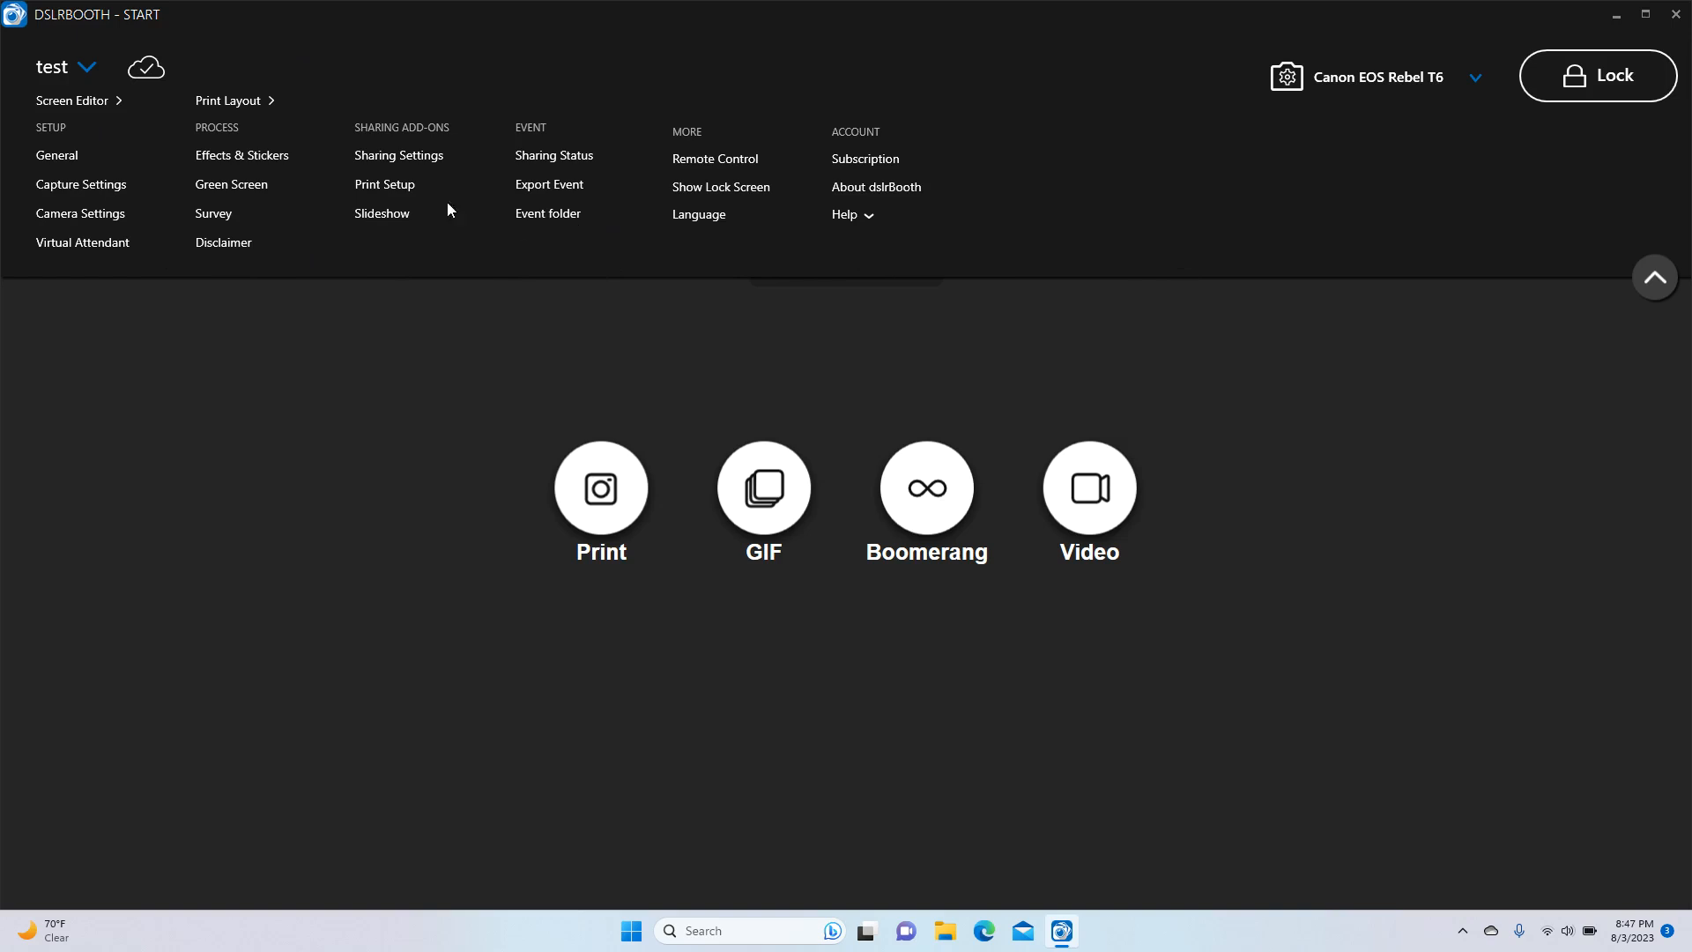
left_click(70, 101)
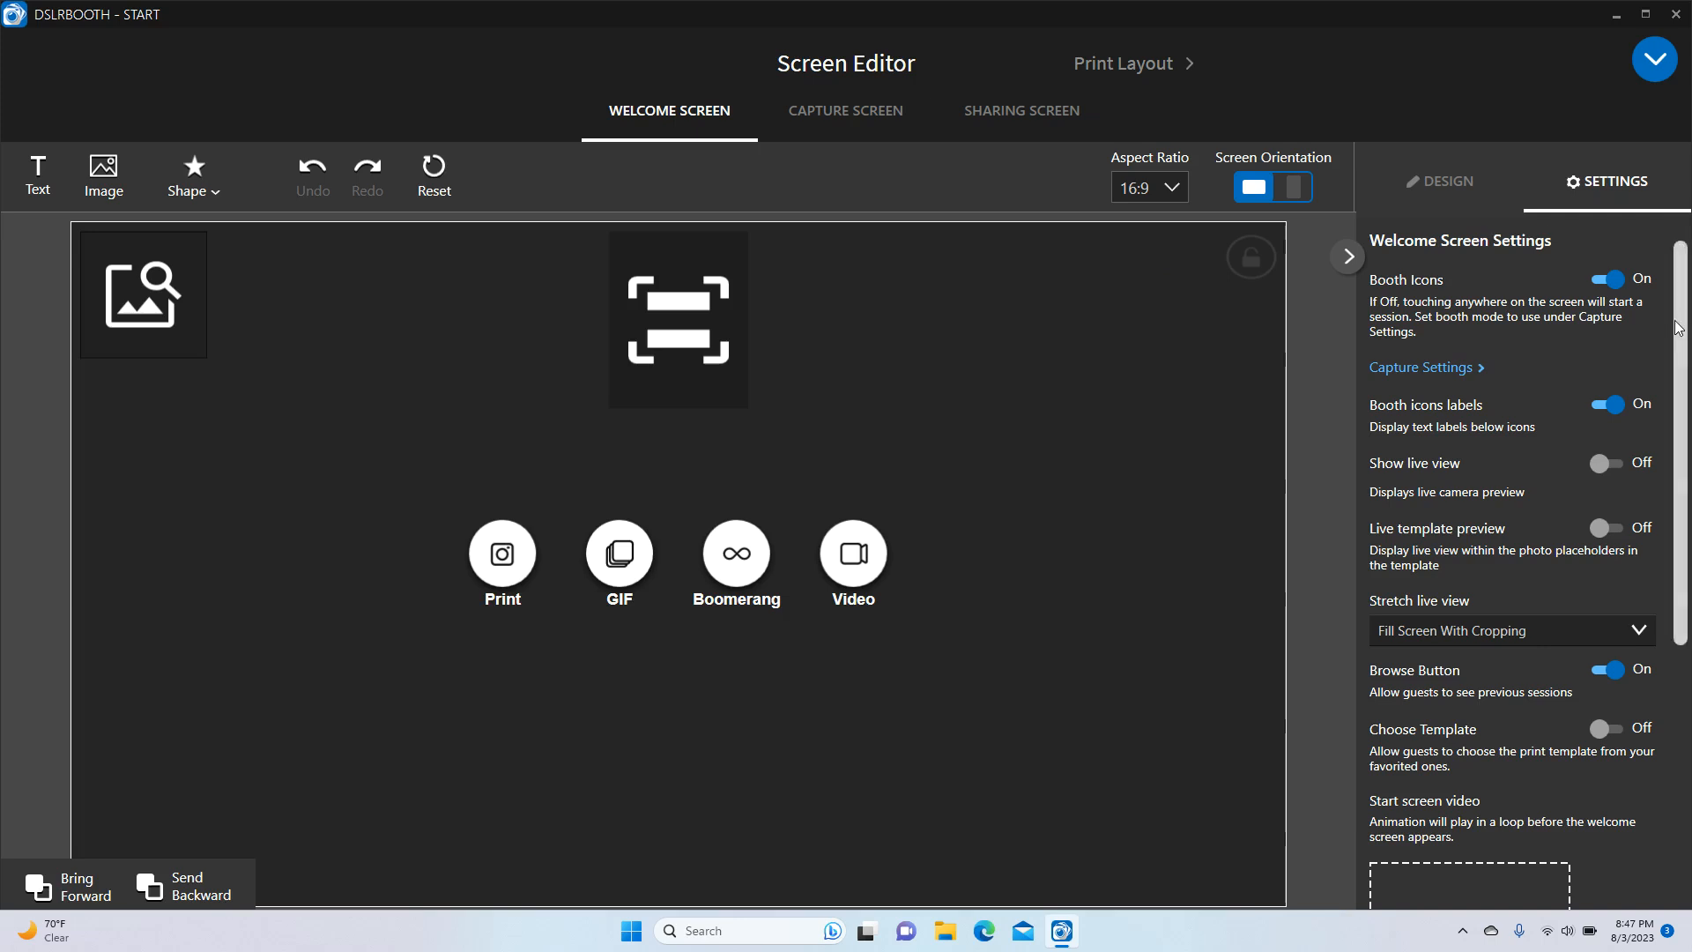
scroll(1678, 328, "down", 3)
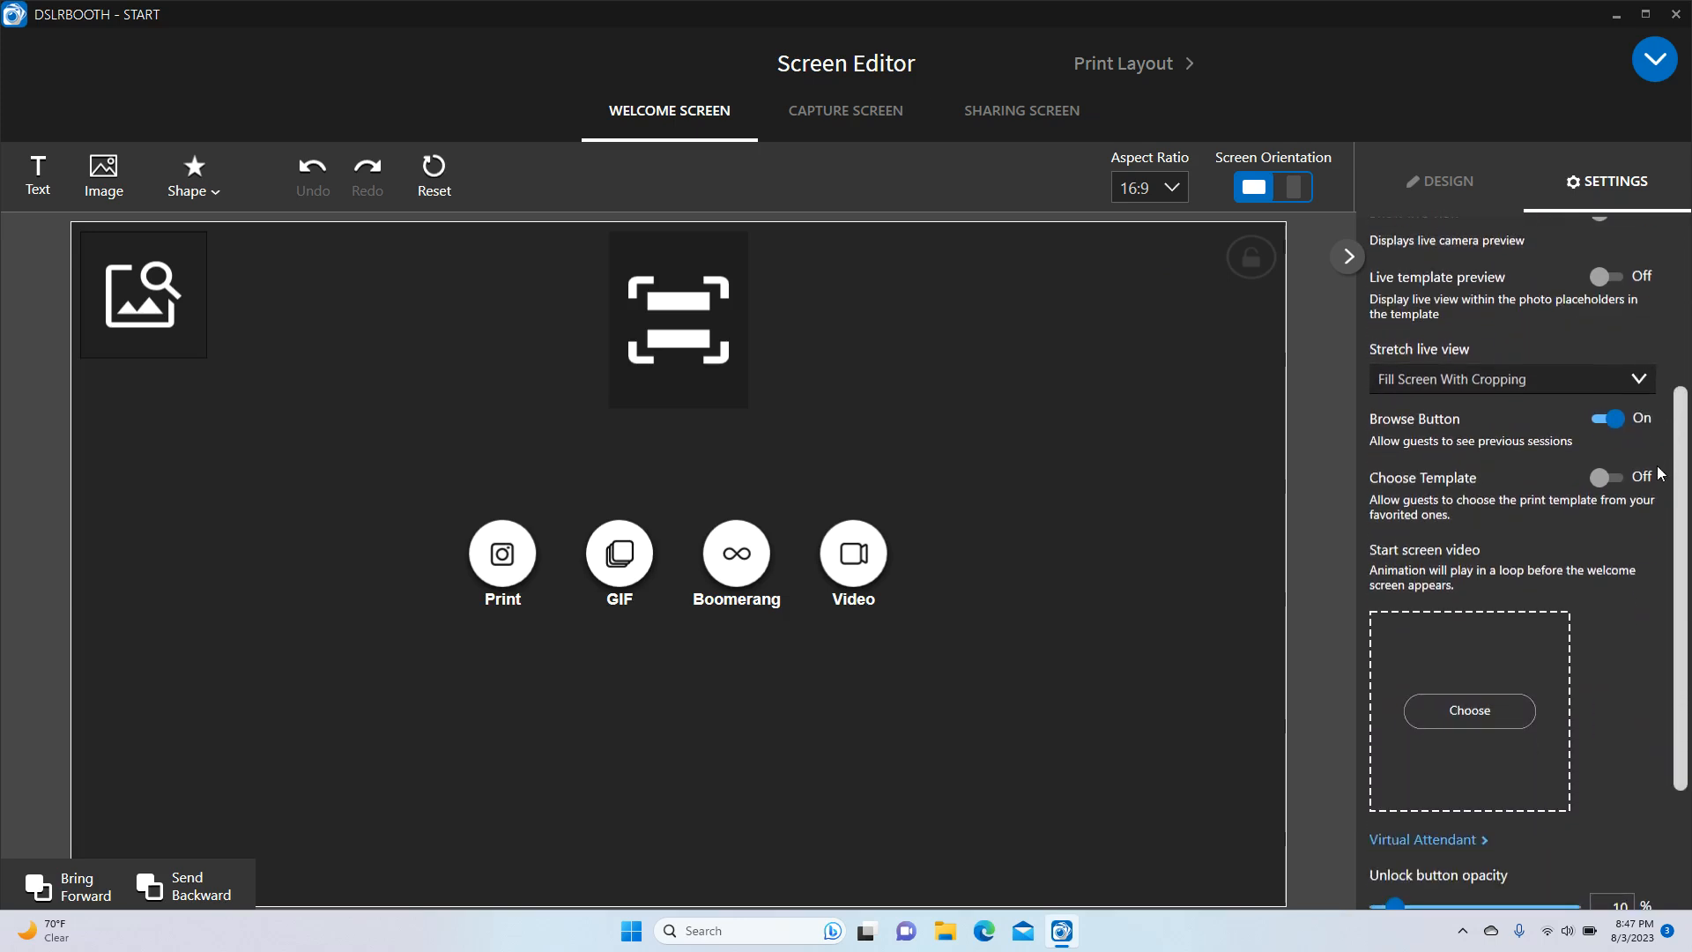
scroll(1671, 399, "up", 3)
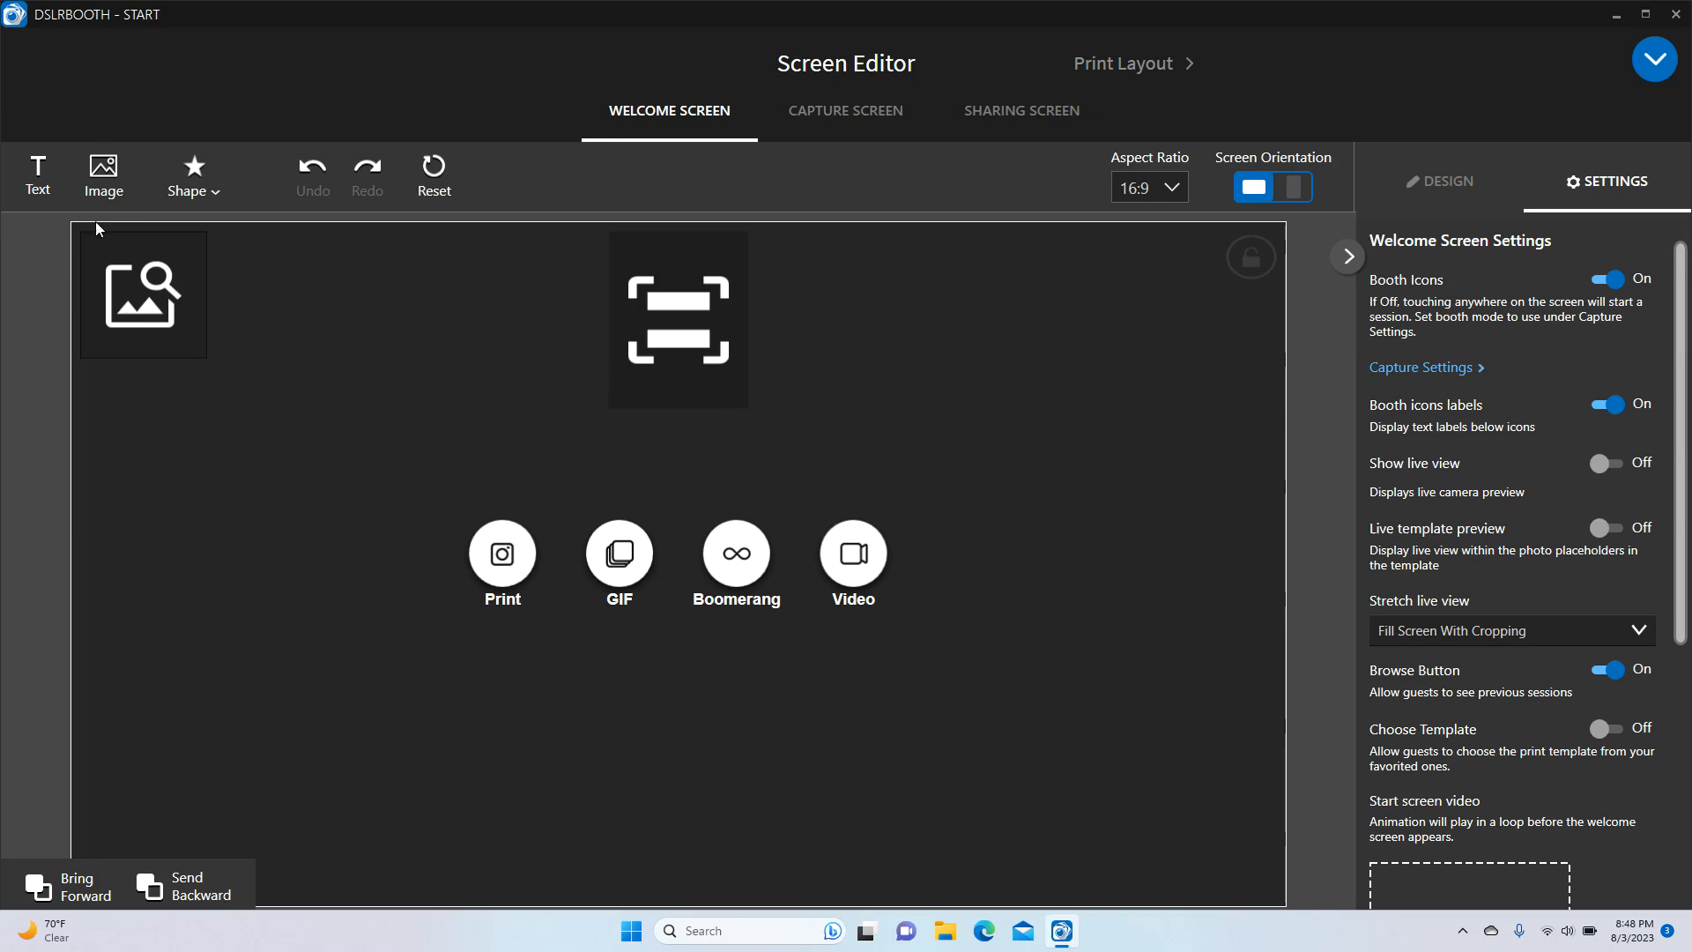
Insert the dia-de-los-muertos image and enlarge it to 657×657 at X 53, Y 395
left_click(104, 172)
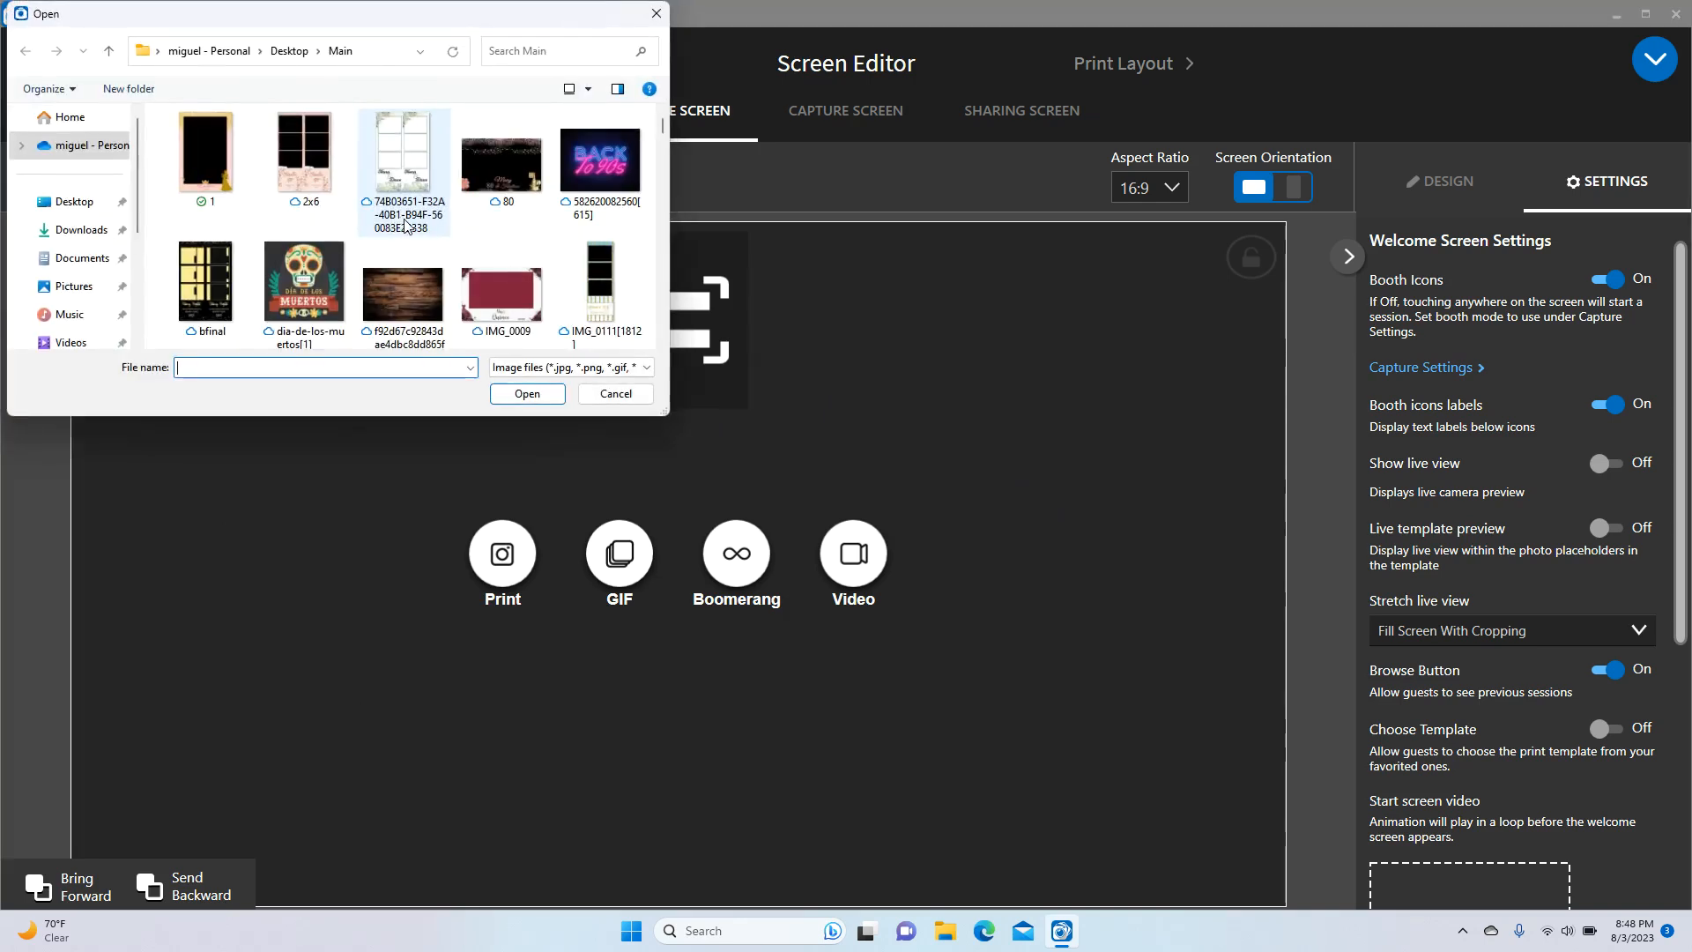
left_click(316, 279)
double_click(316, 279)
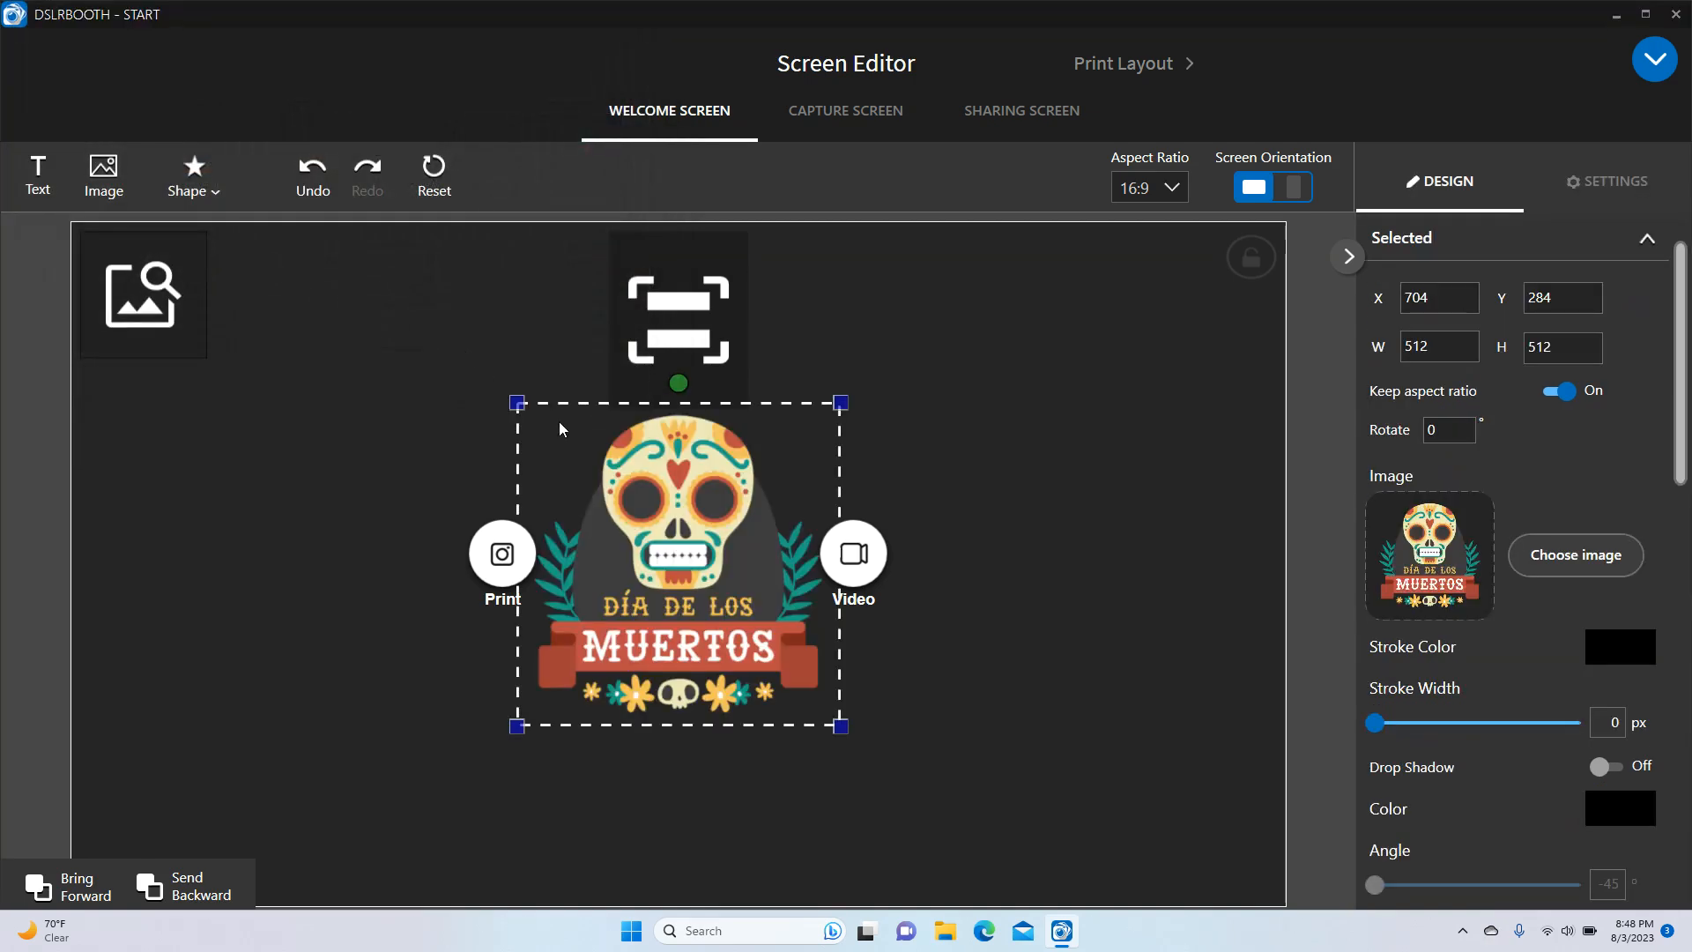
left_click_drag(693, 553, 282, 714)
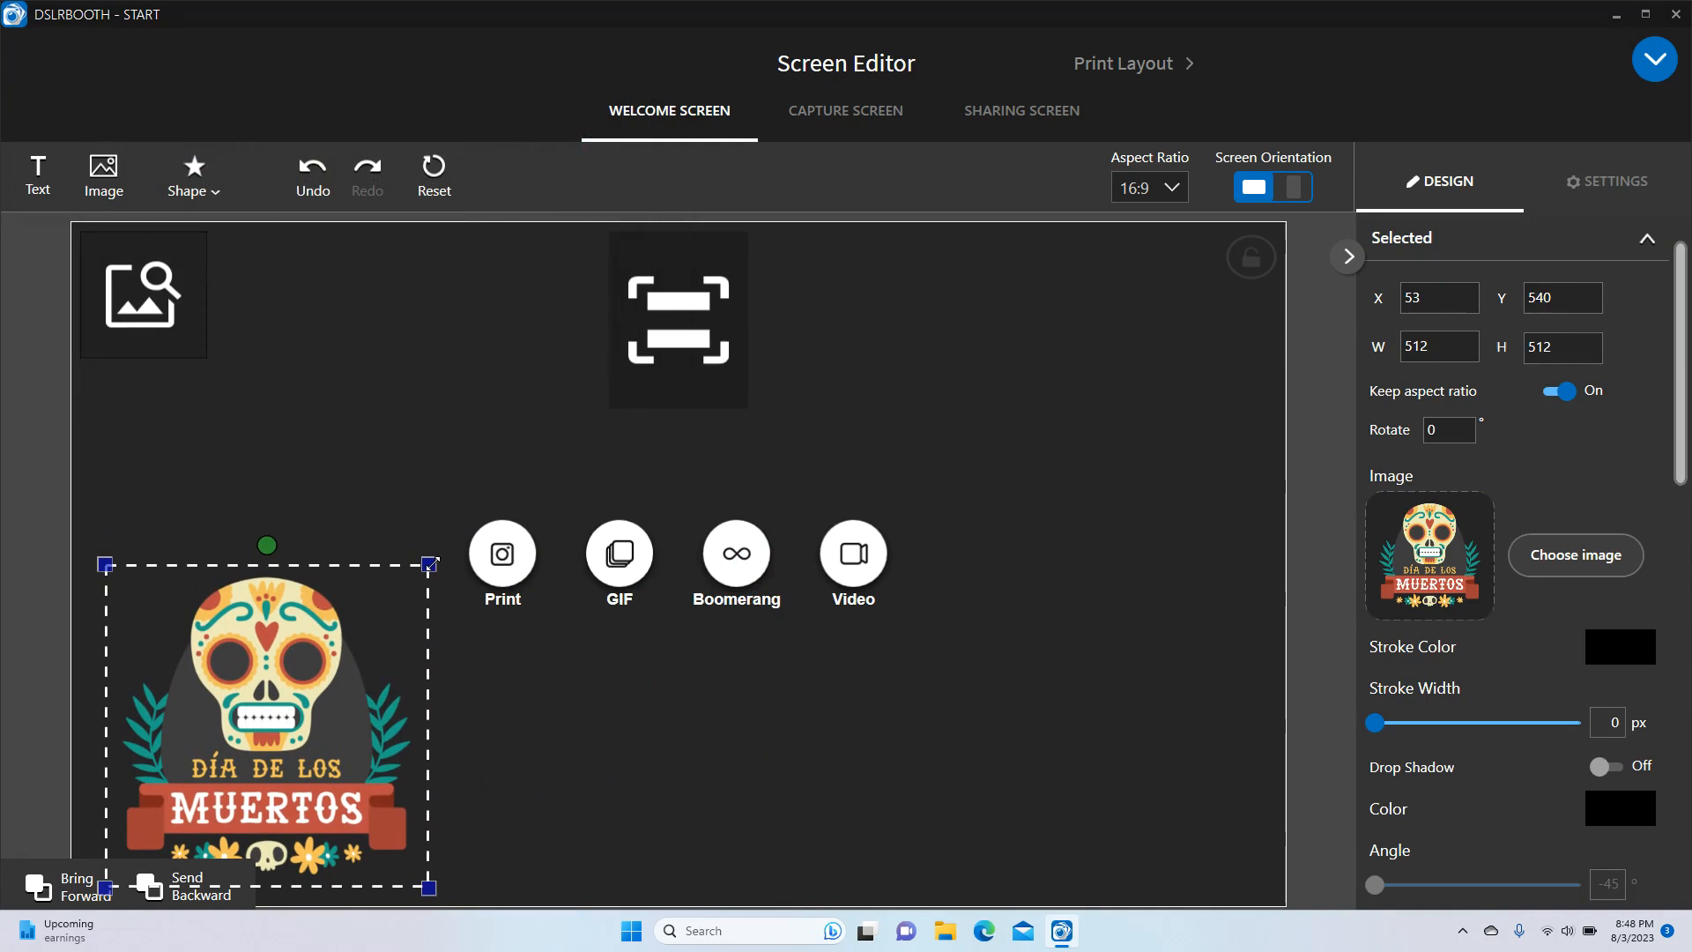
left_click_drag(430, 562, 519, 508)
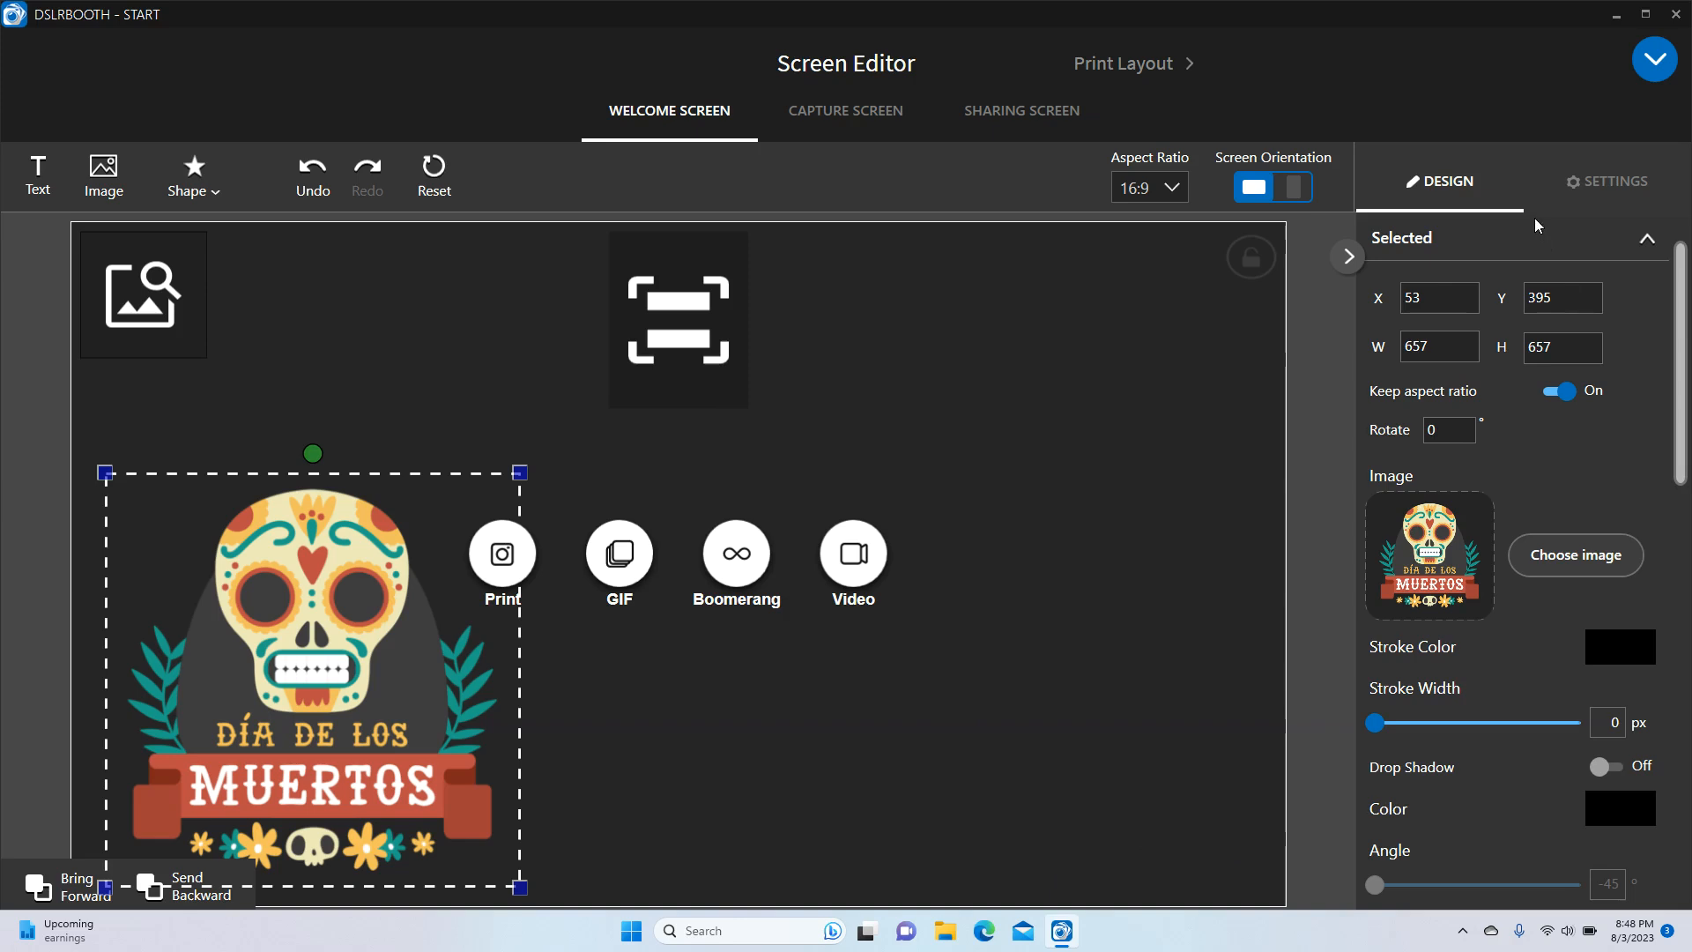
left_click_drag(1681, 408, 1683, 667)
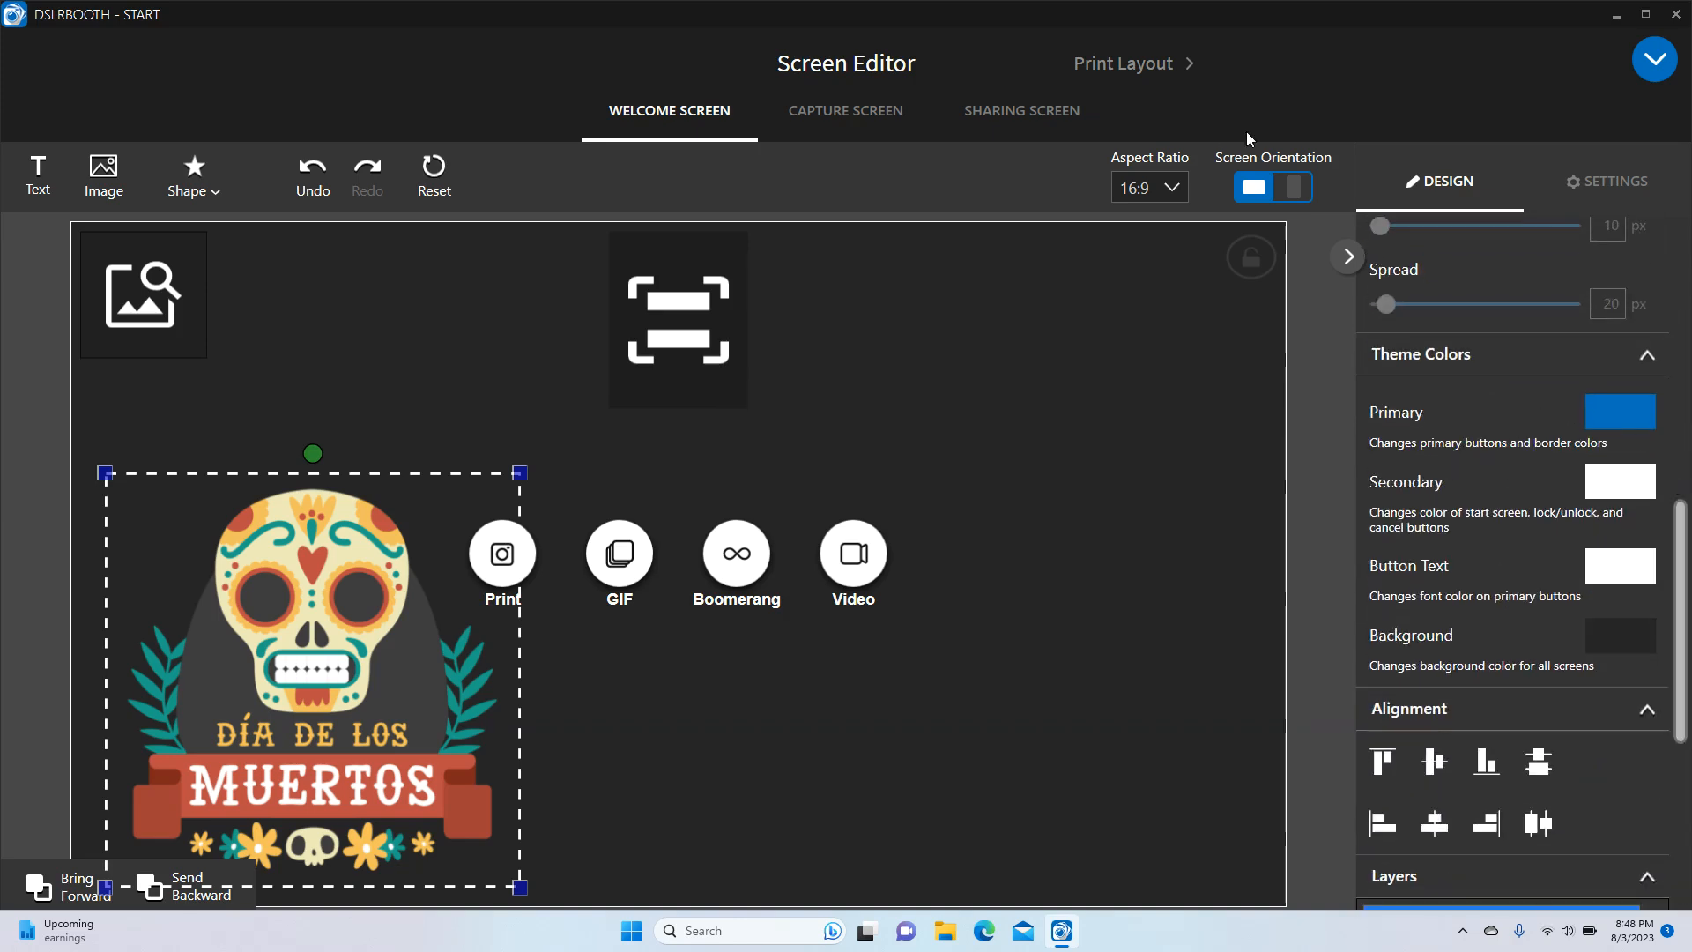
Change the primary theme colour to light blue 57AAE2
left_click(1617, 424)
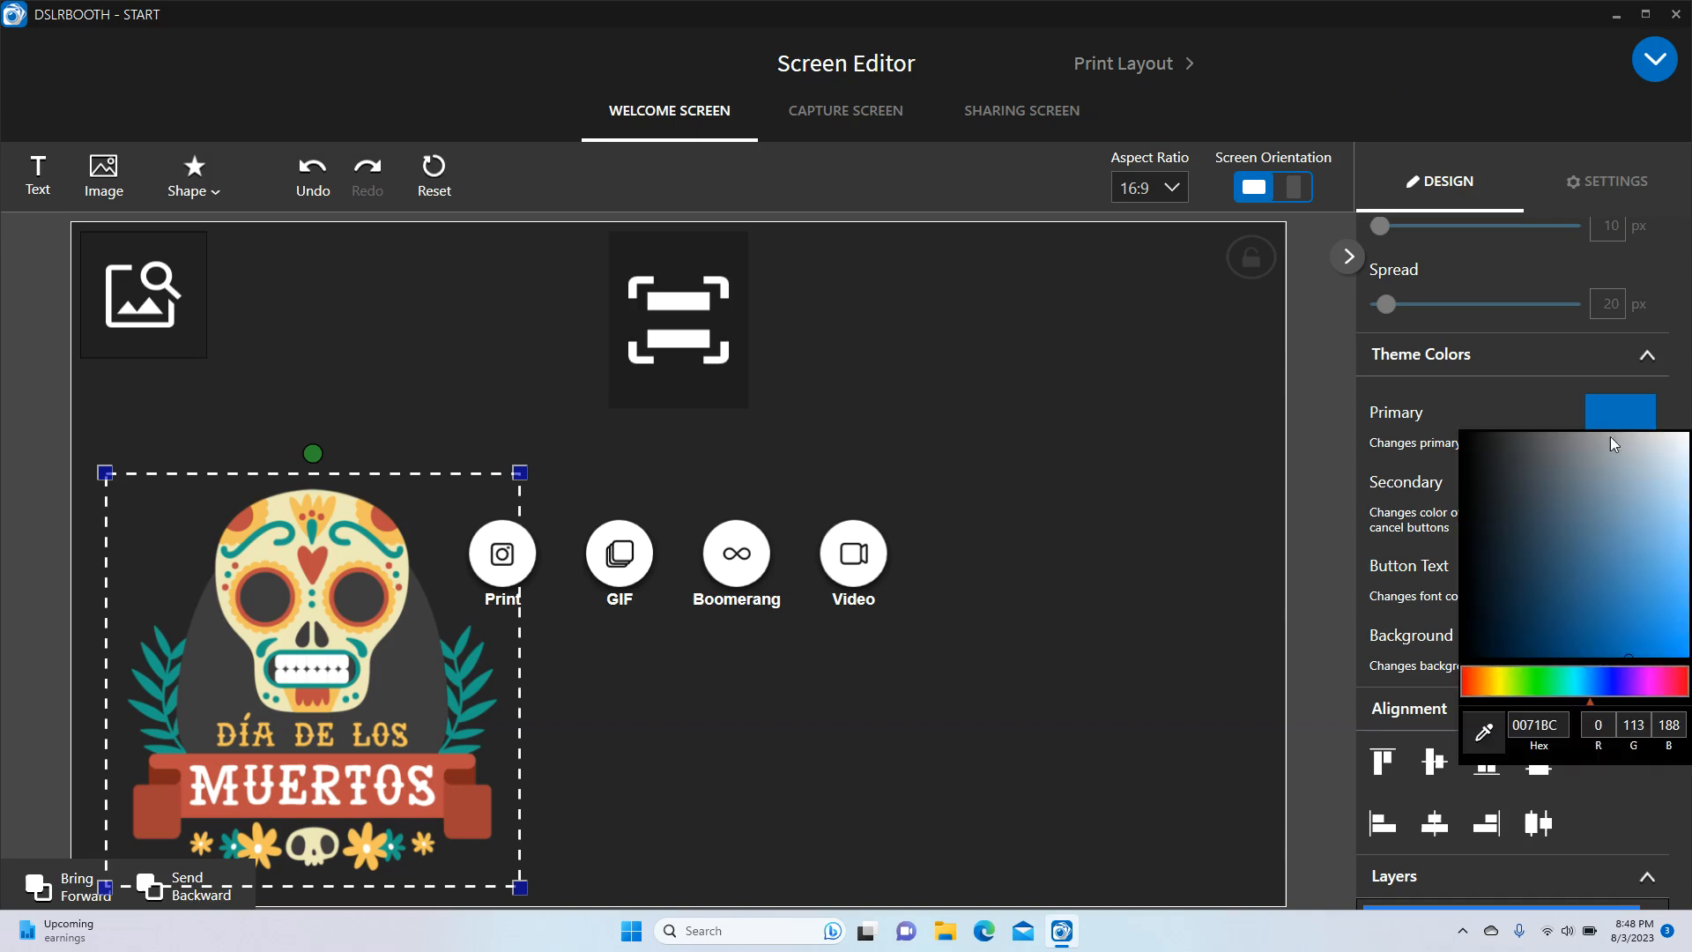
left_click(1663, 573)
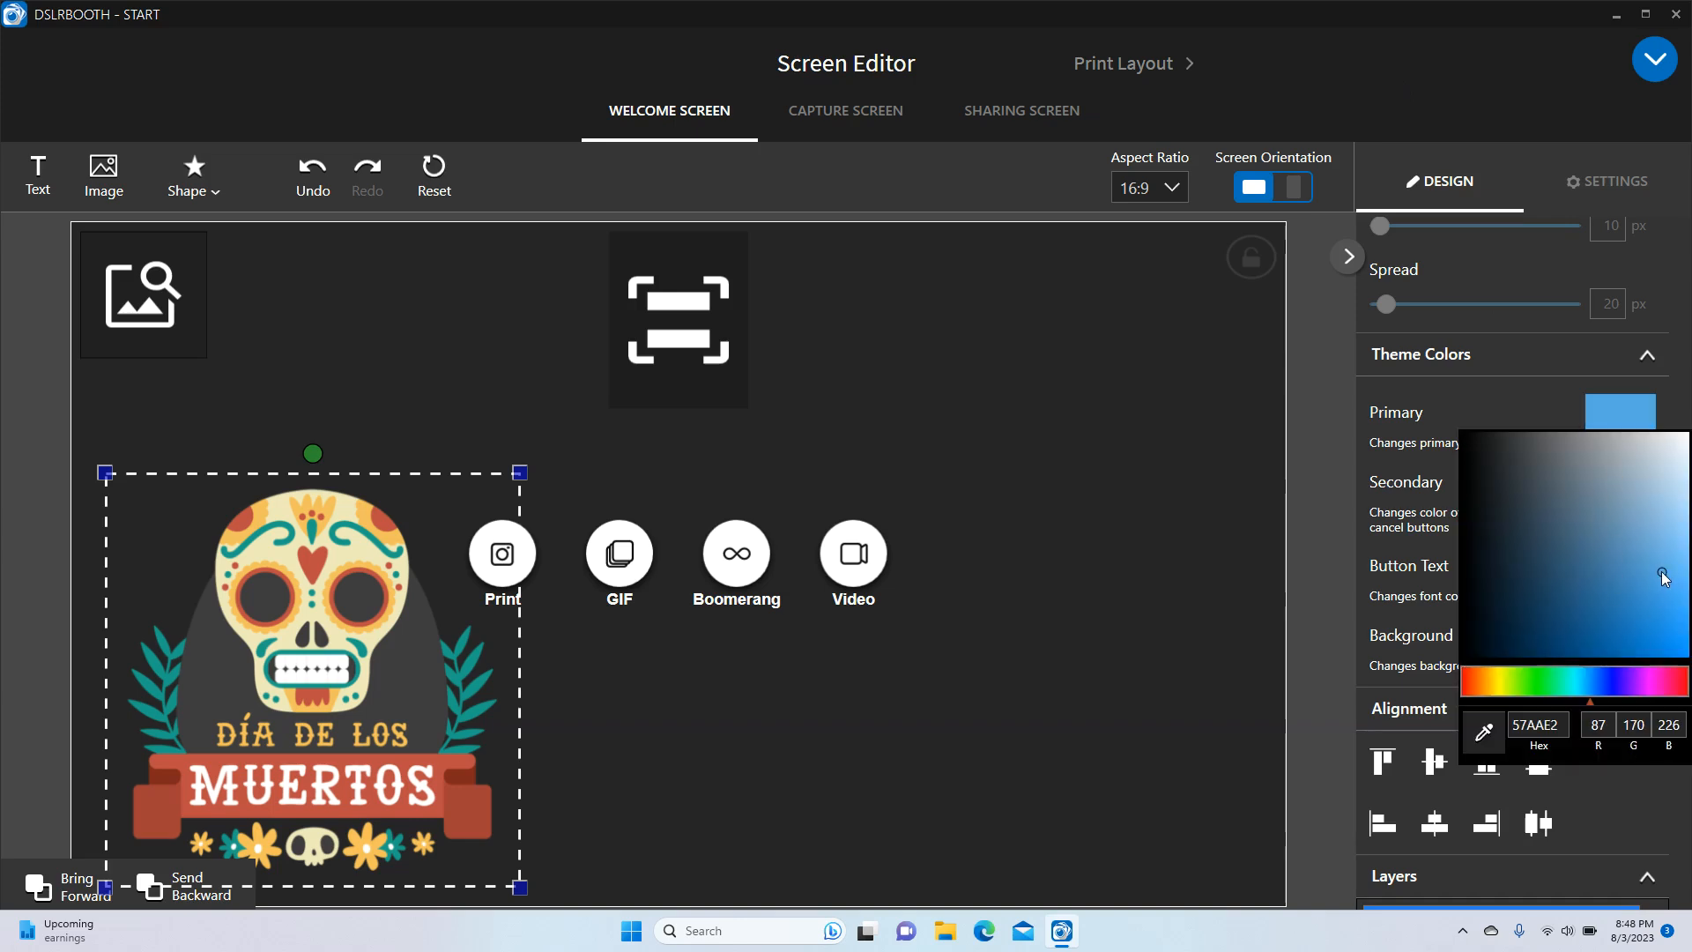
left_click(1536, 401)
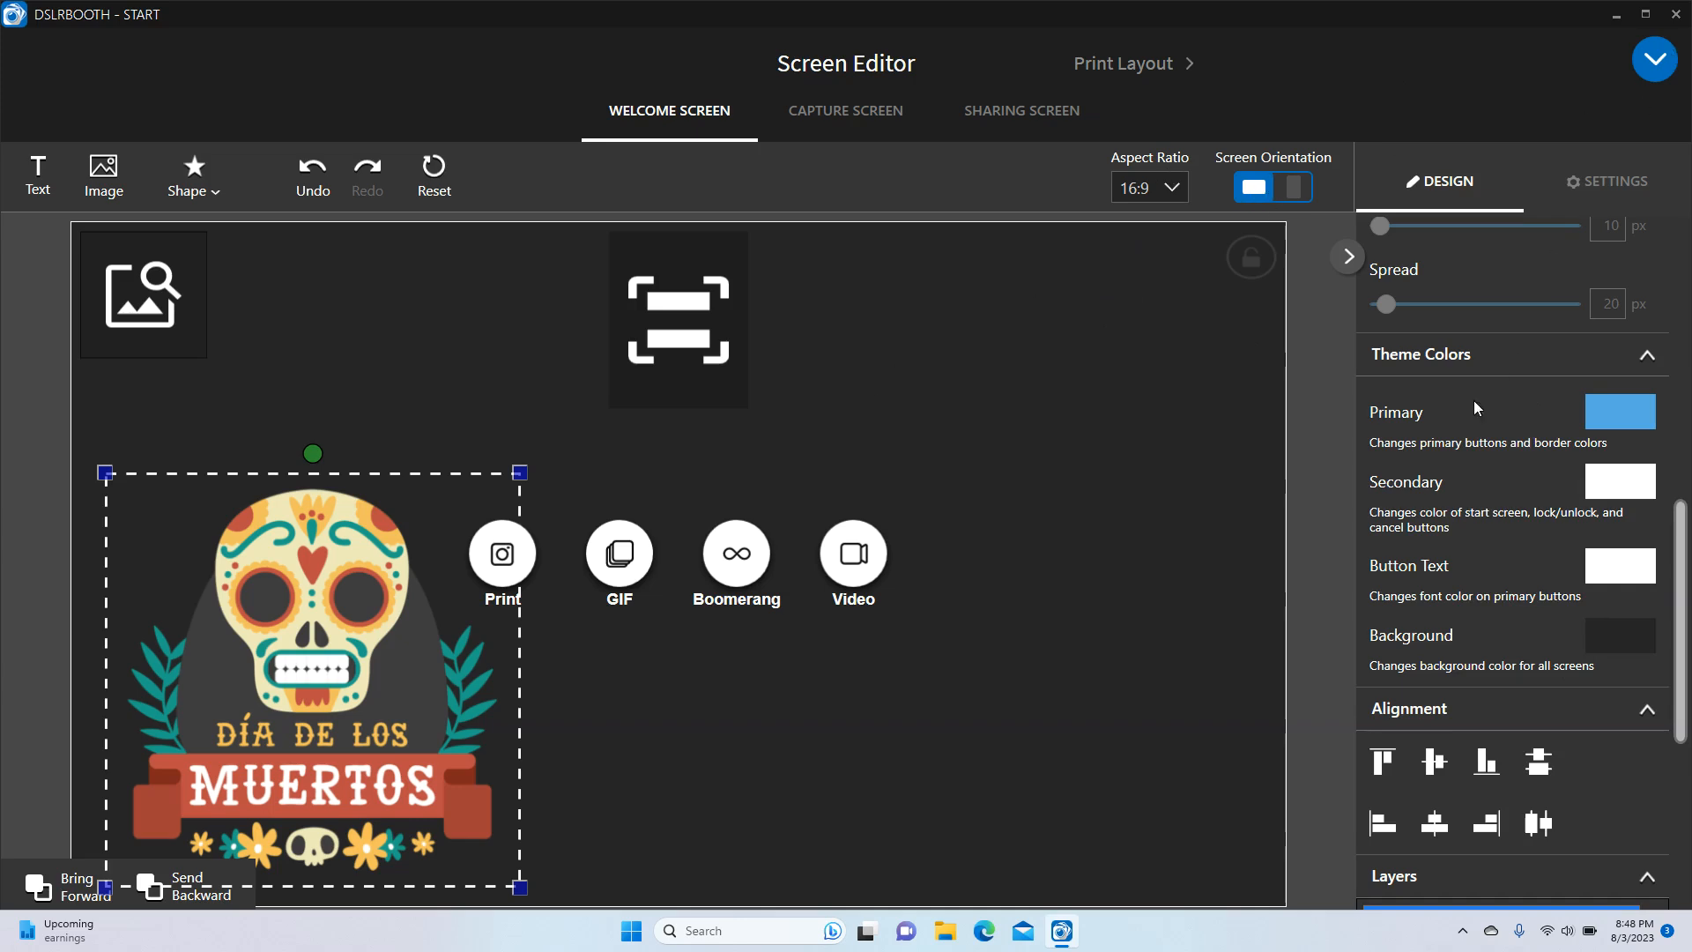
Return from the design properties to the Welcome Screen Settings
scroll(1540, 514, "down", 4)
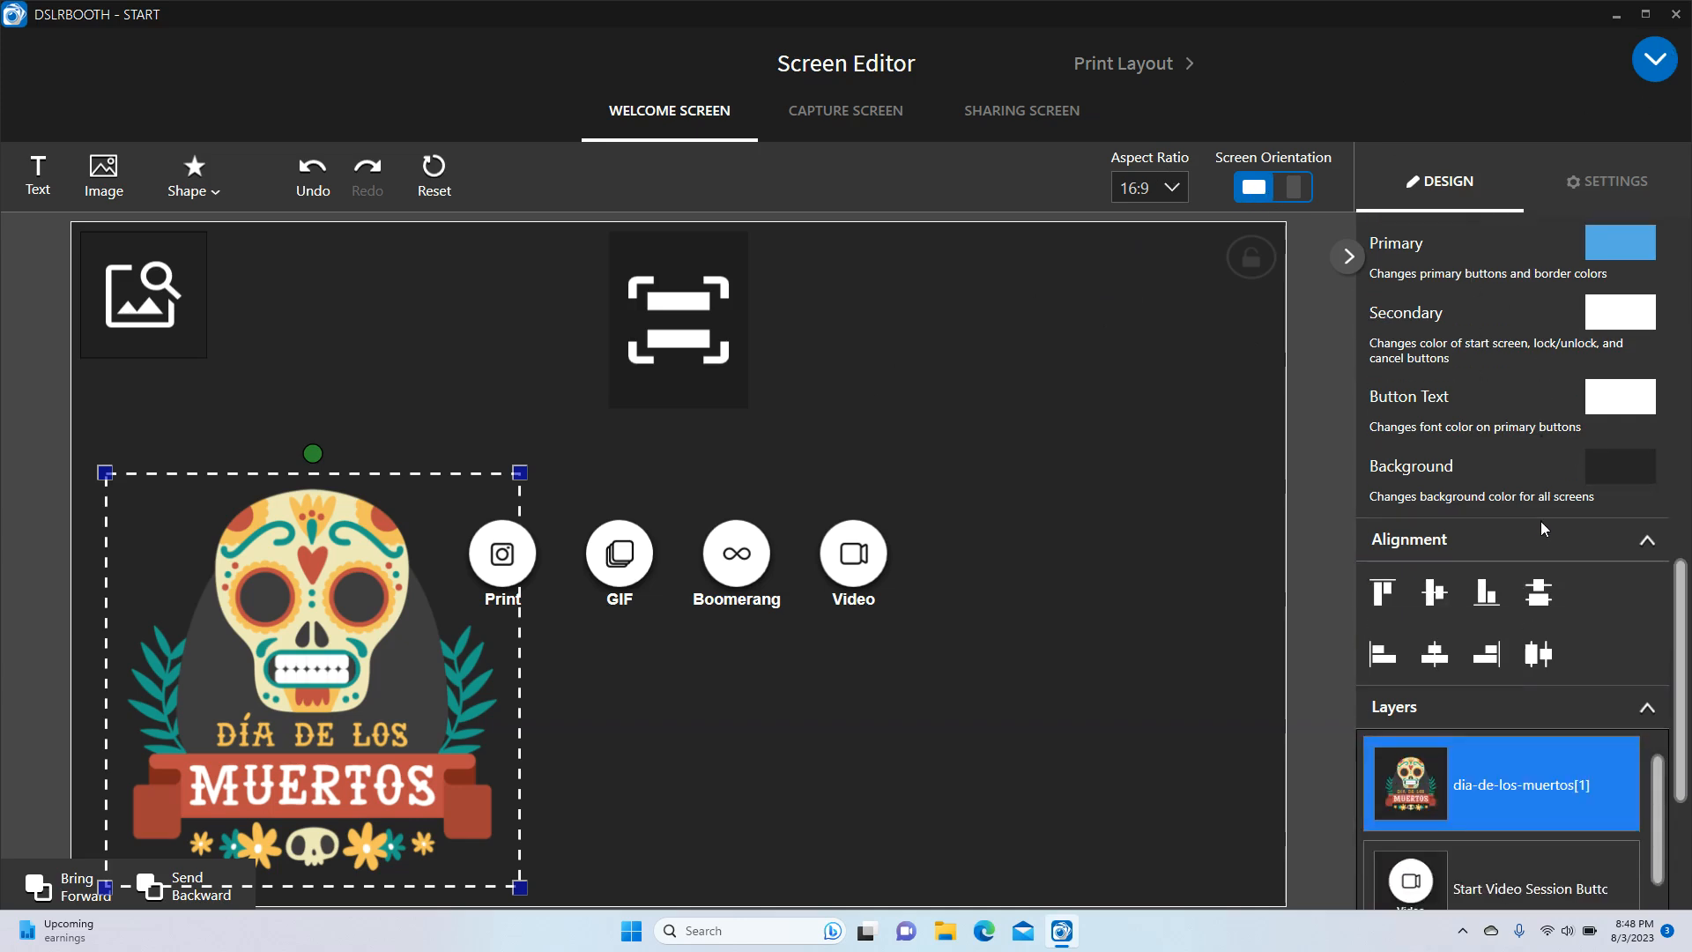
scroll(1540, 521, "up", 3)
scroll(1541, 521, "up", 10)
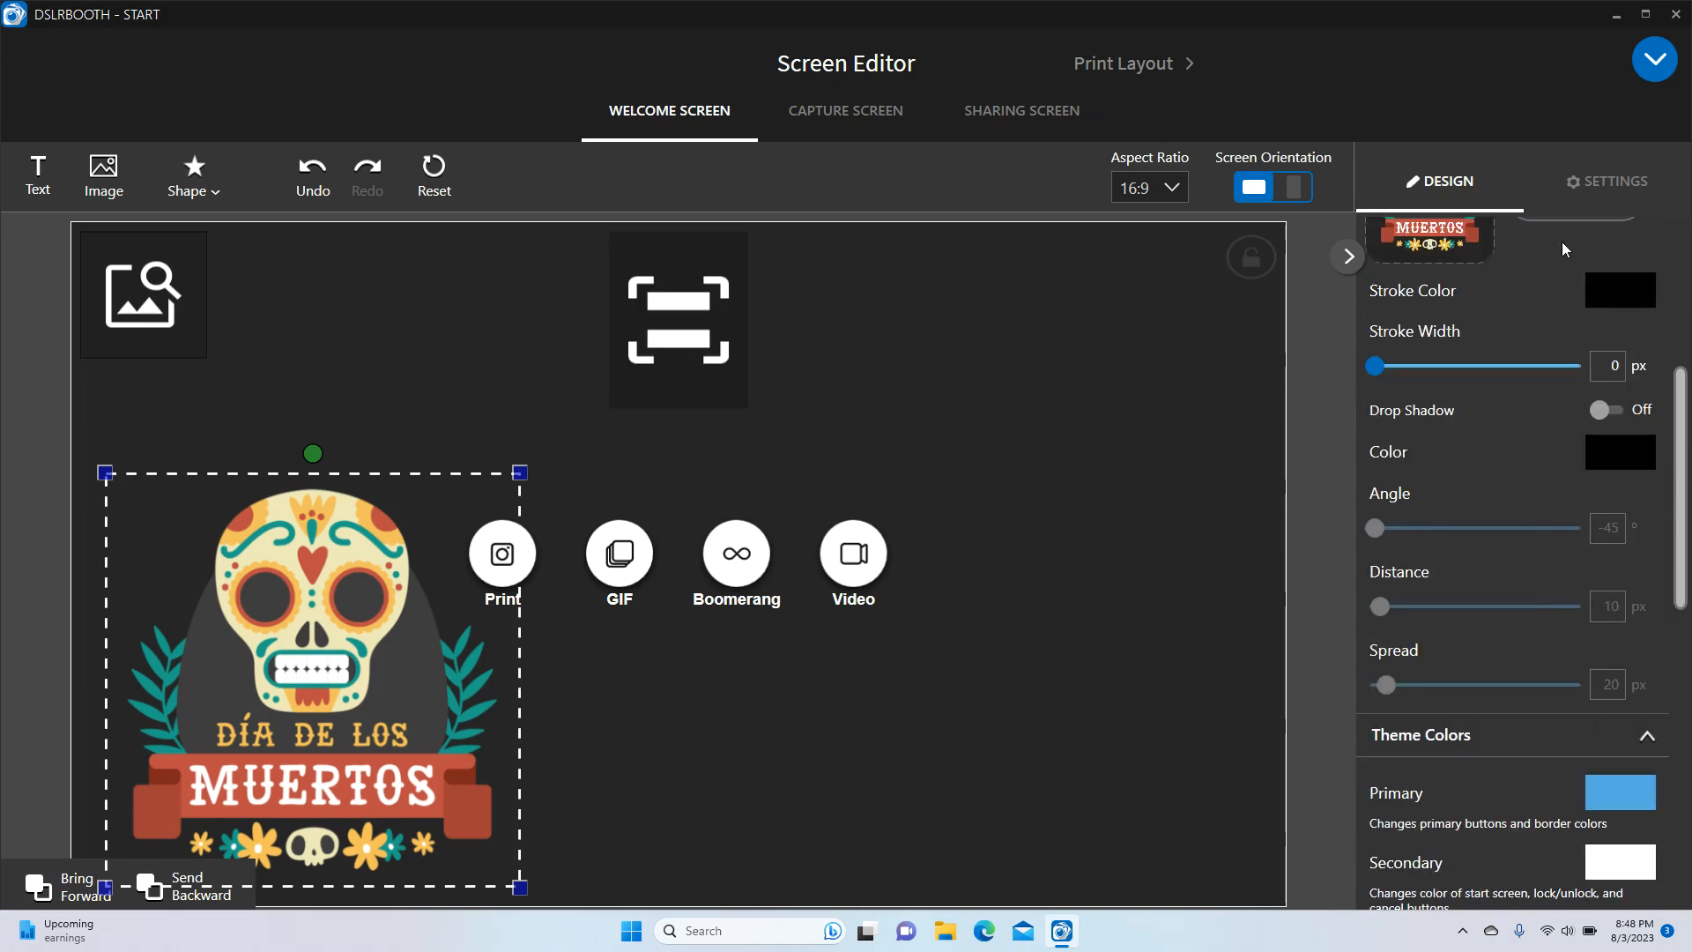
left_click(1598, 187)
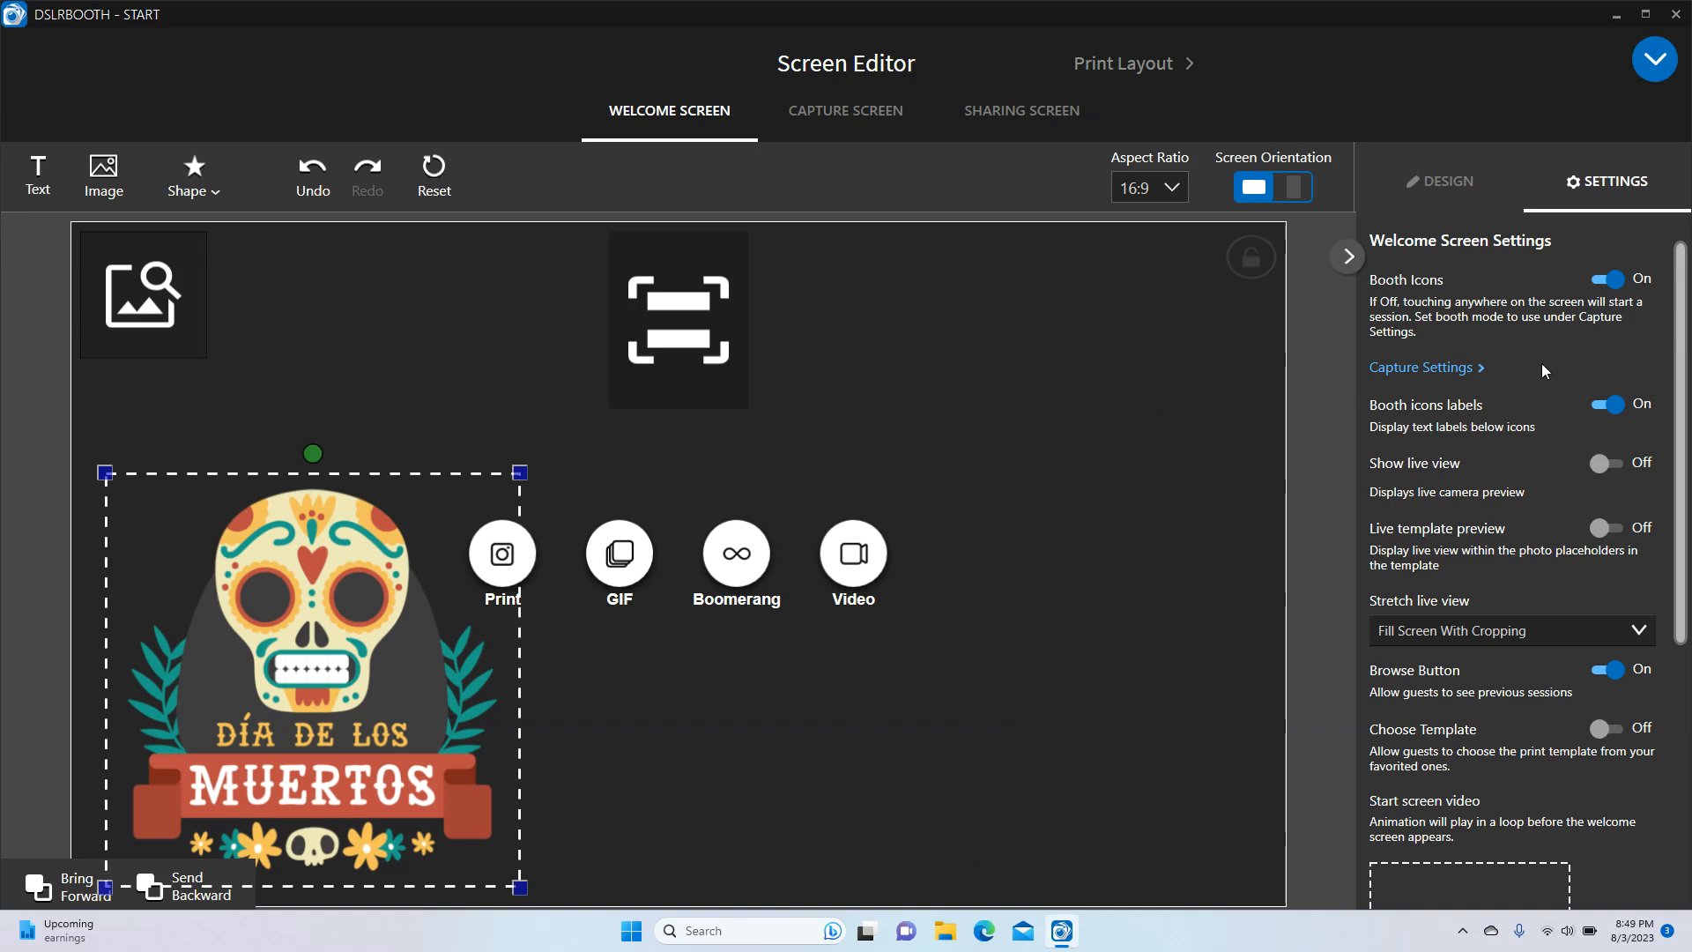
left_click(1599, 277)
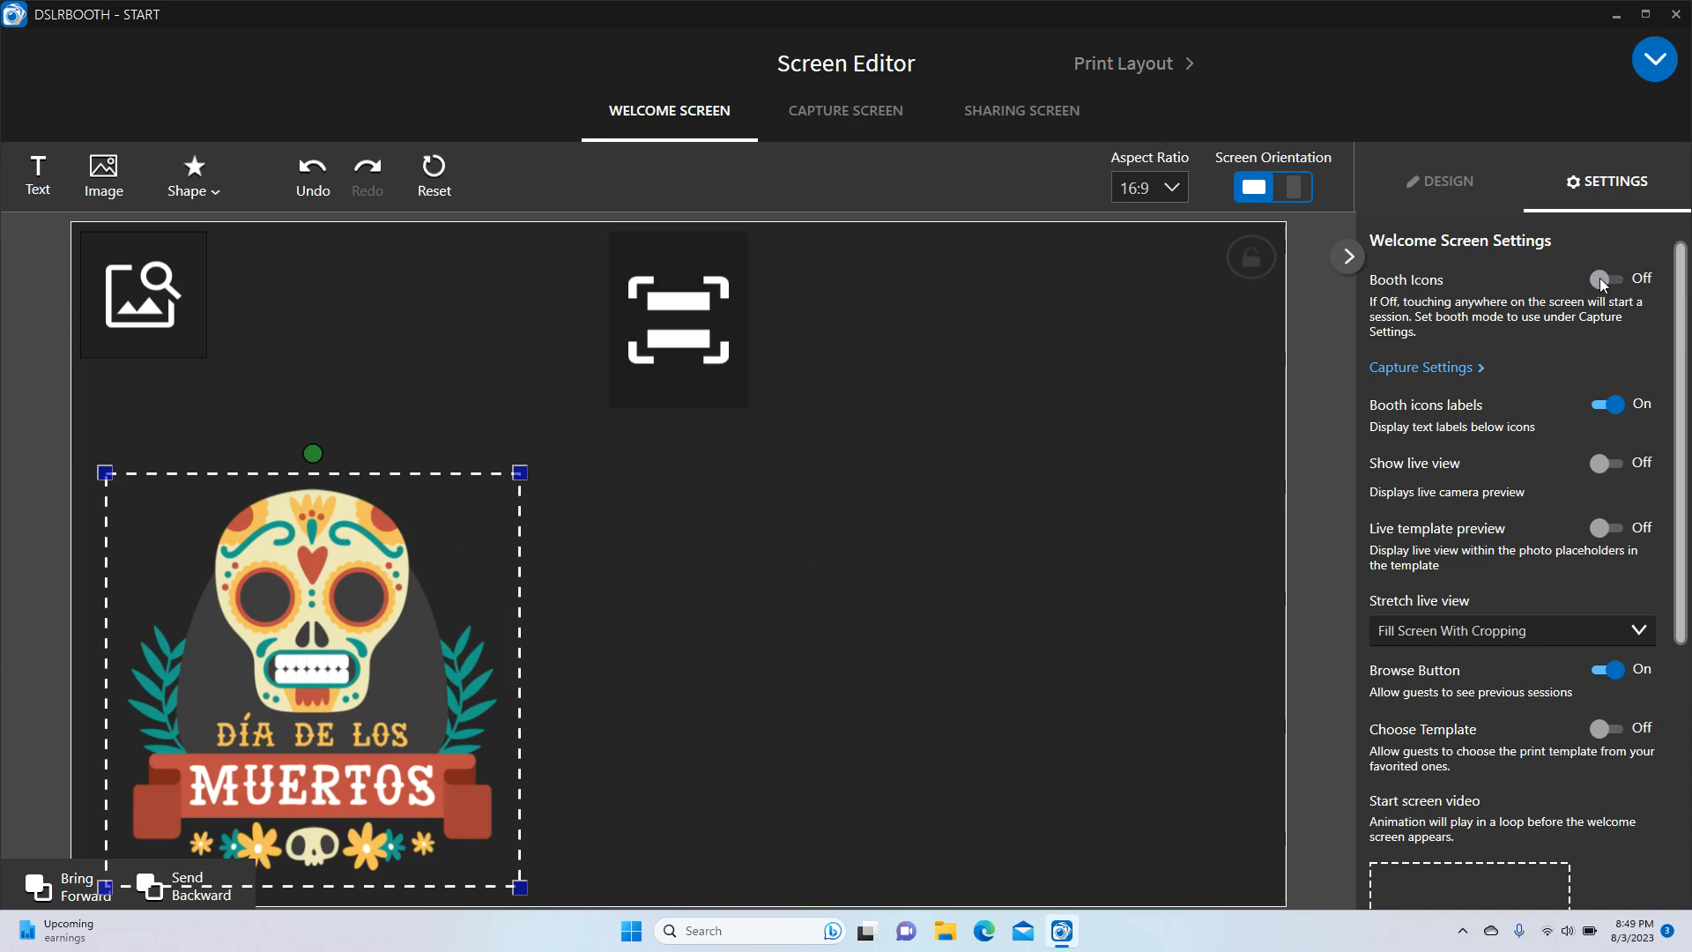
left_click(1599, 277)
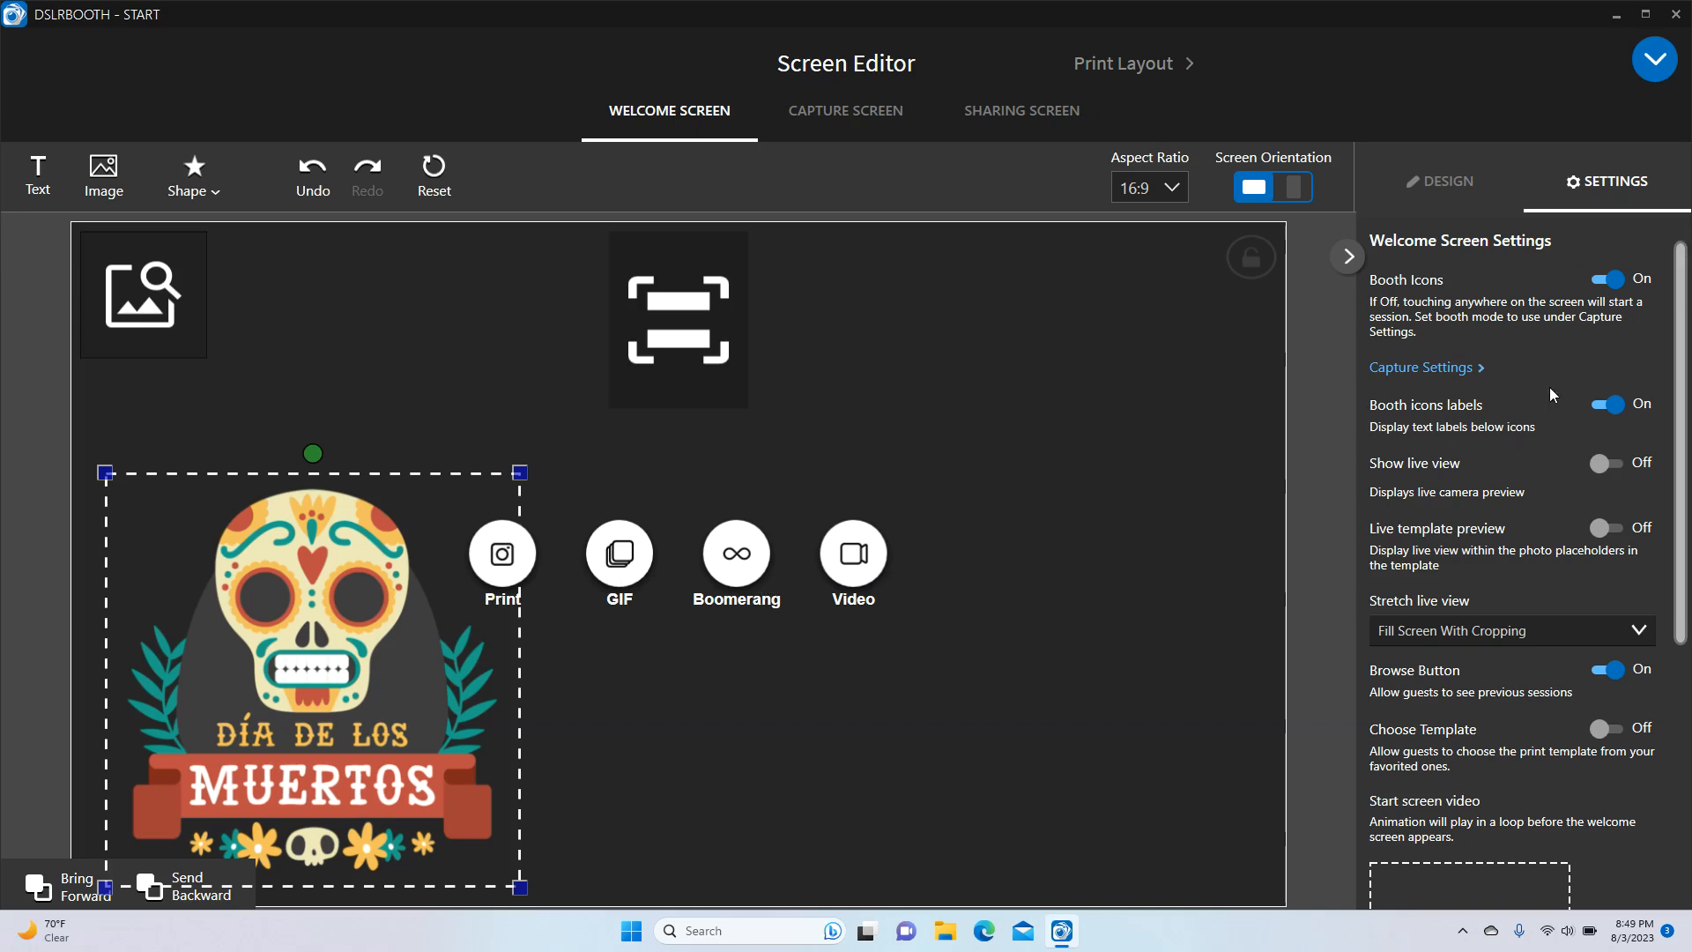
left_click(1607, 405)
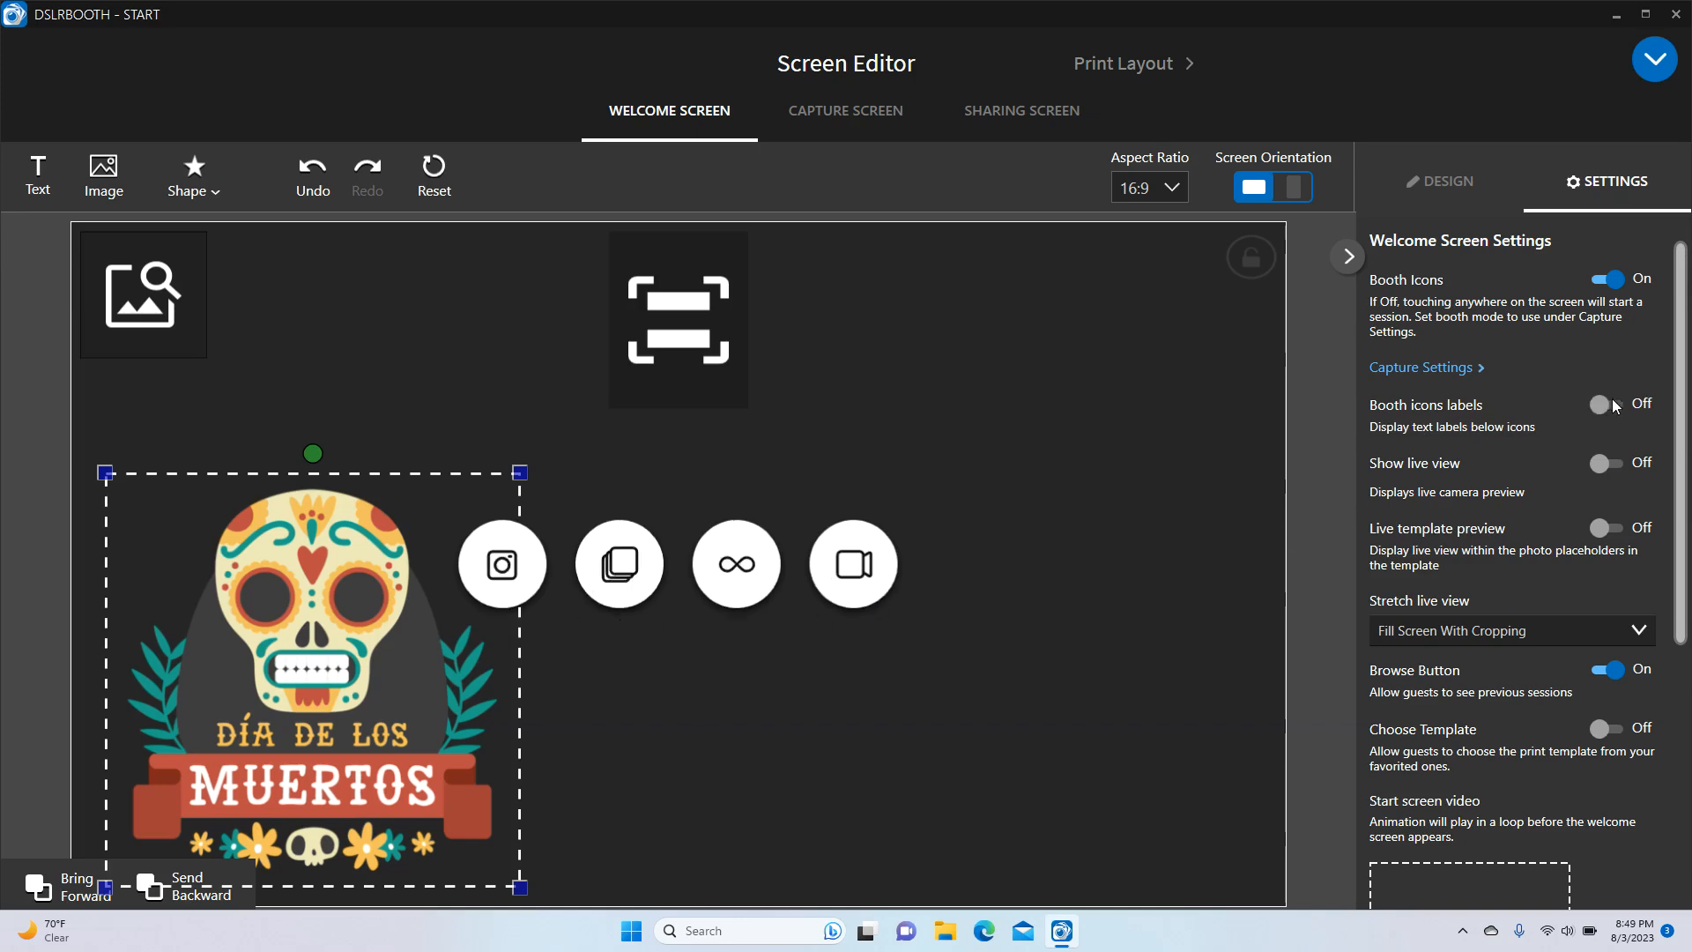
left_click(1609, 404)
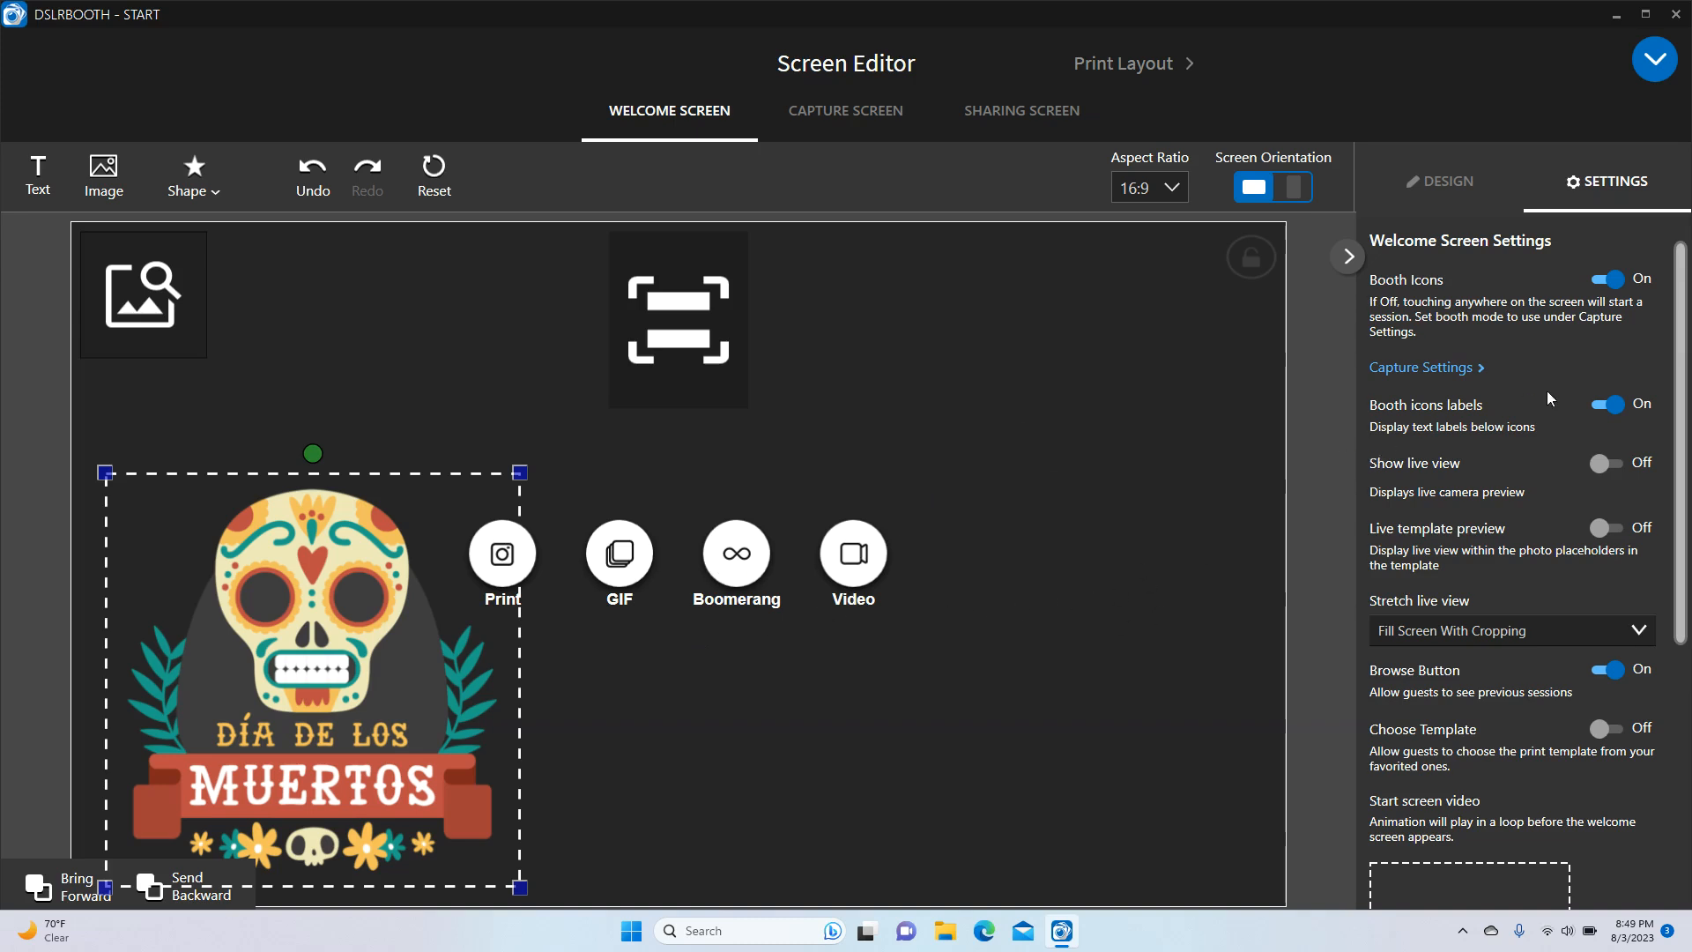
scroll(1468, 444, "down", 2)
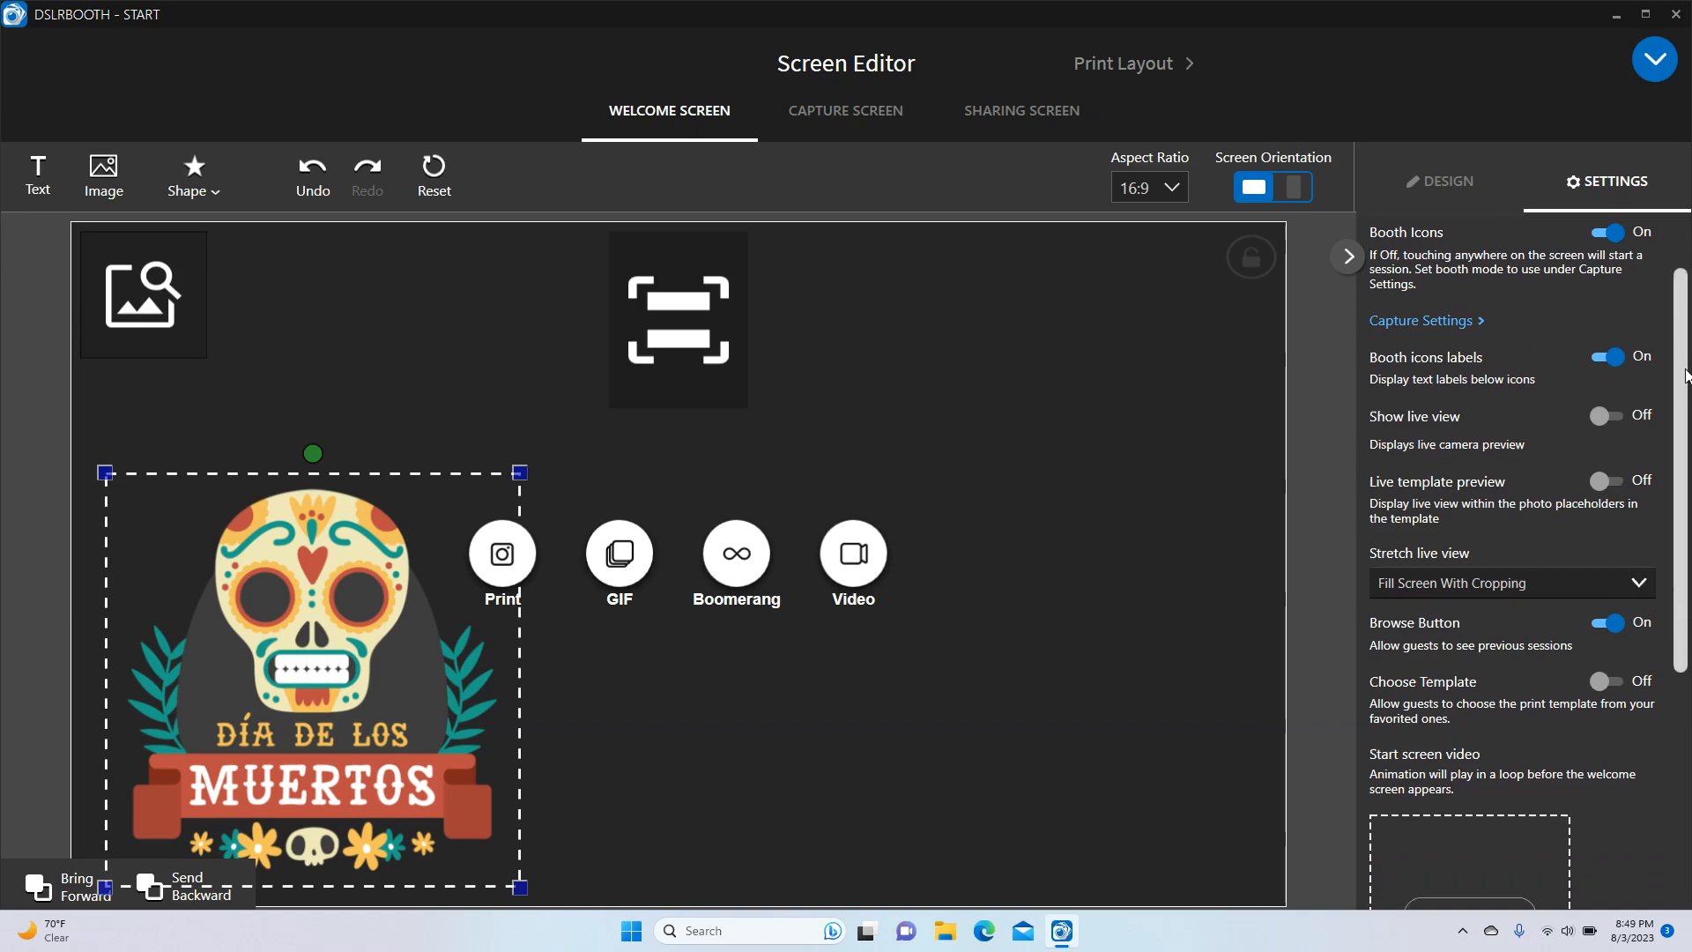
Turn on the welcome screen's live camera view and leave live template preview off
left_click(1607, 405)
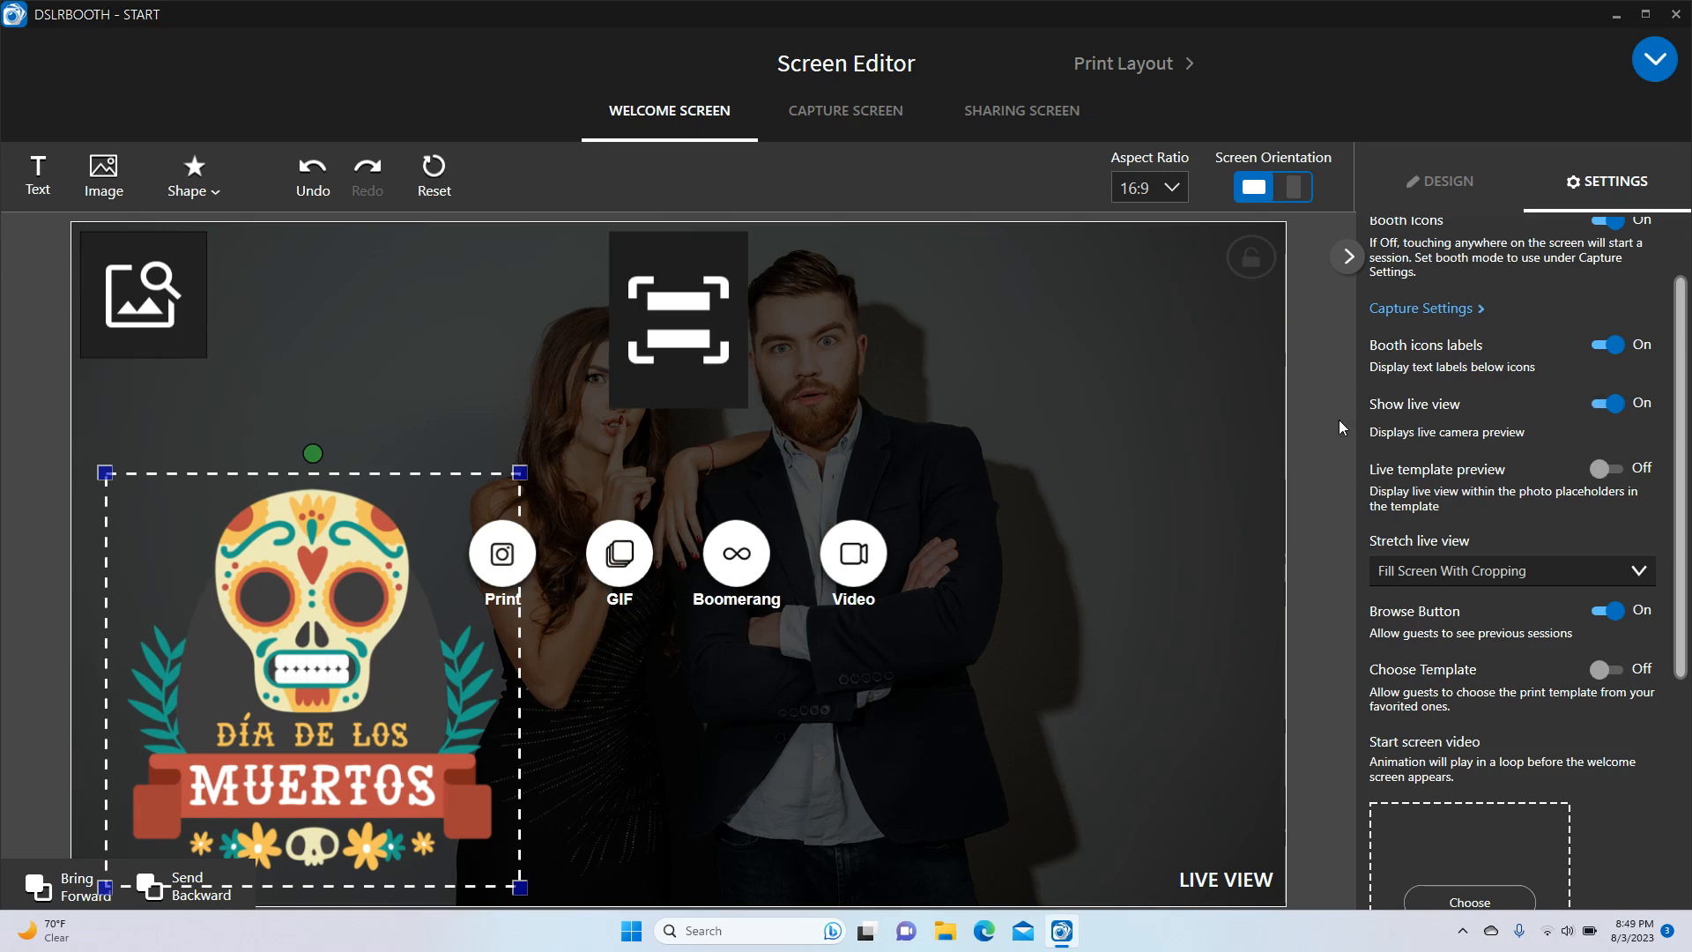
left_click(1602, 469)
left_click(1608, 468)
scroll(1680, 480, "down", 2)
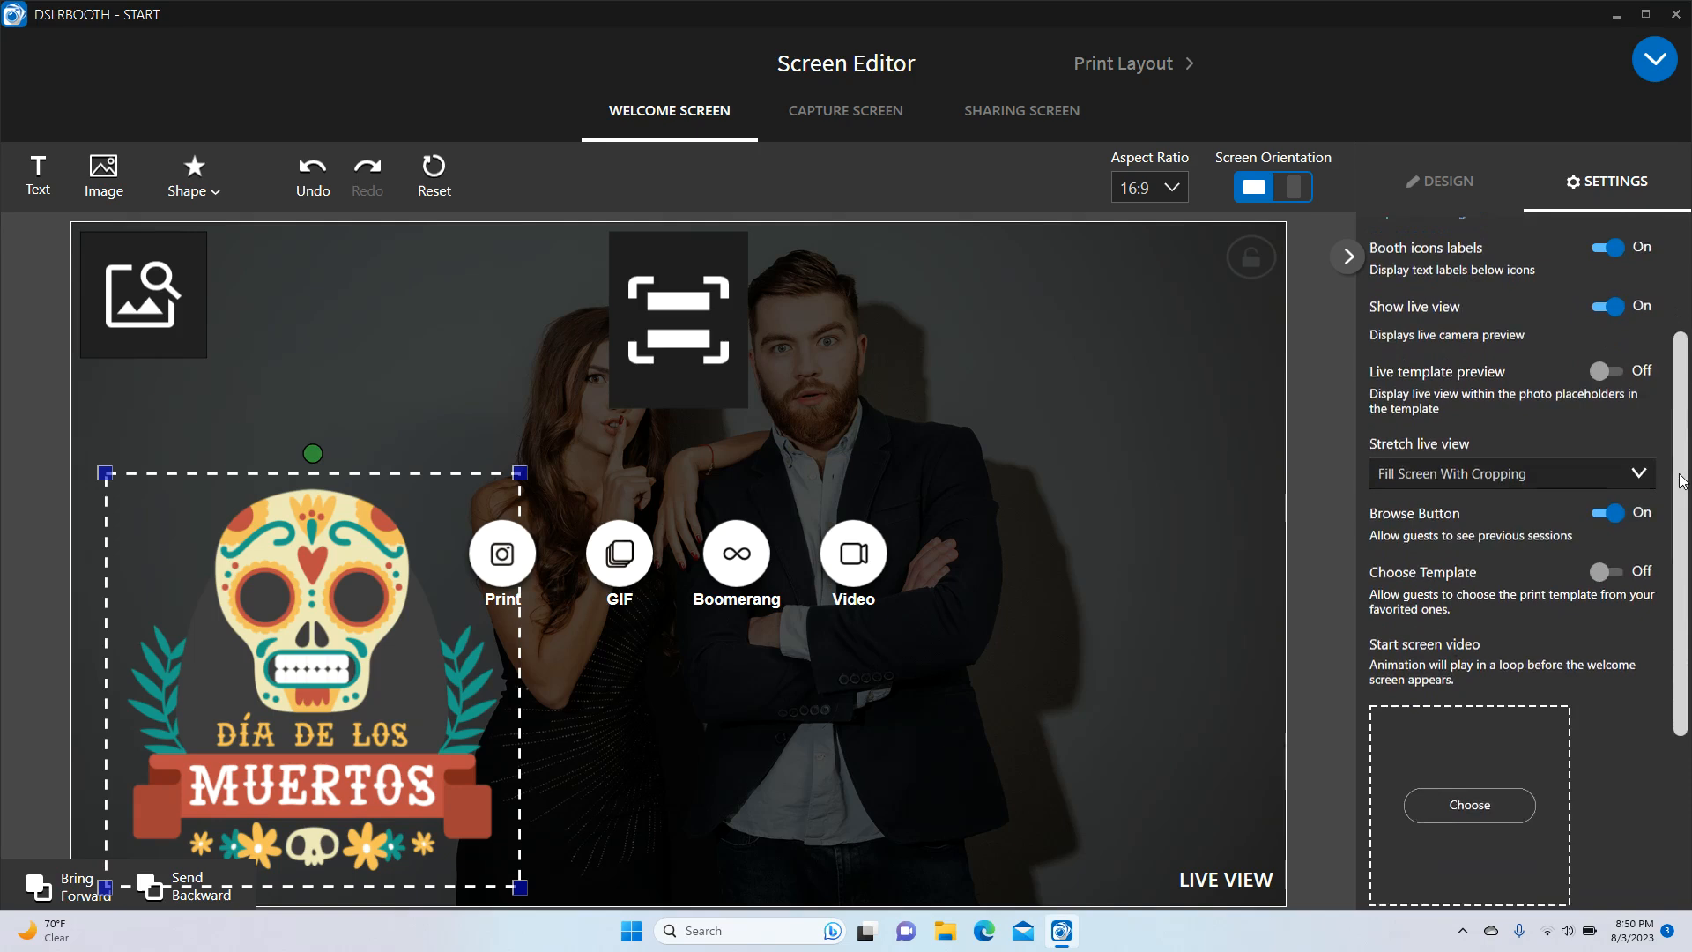
scroll(1681, 480, "down", 1)
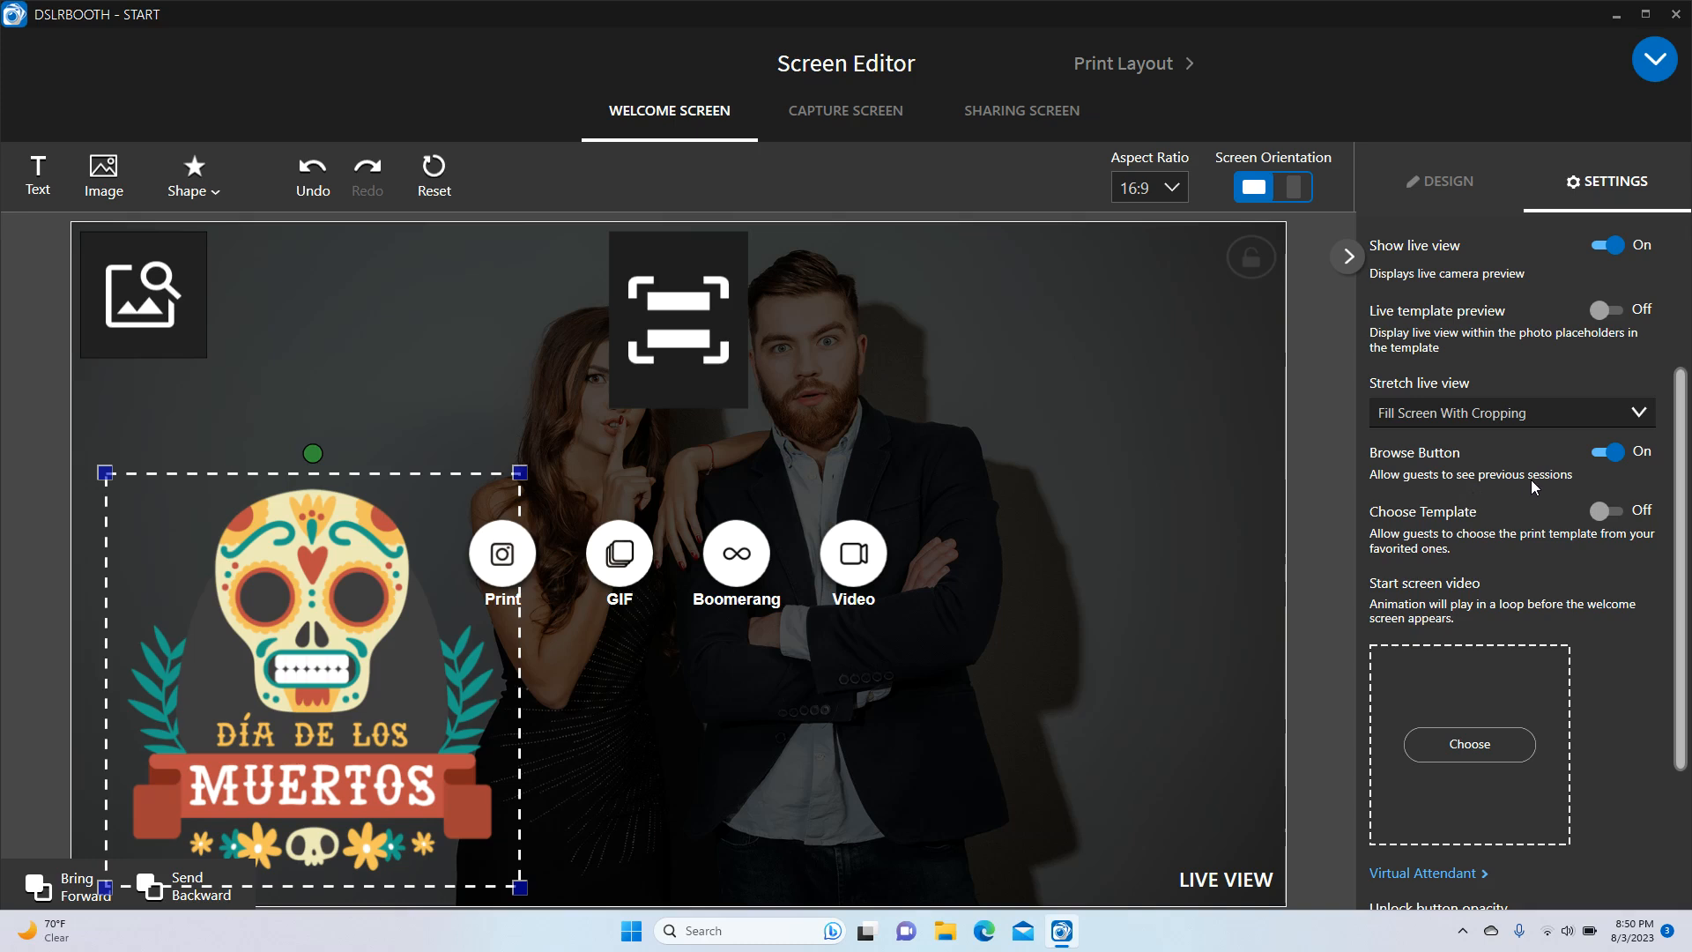
left_click(1613, 454)
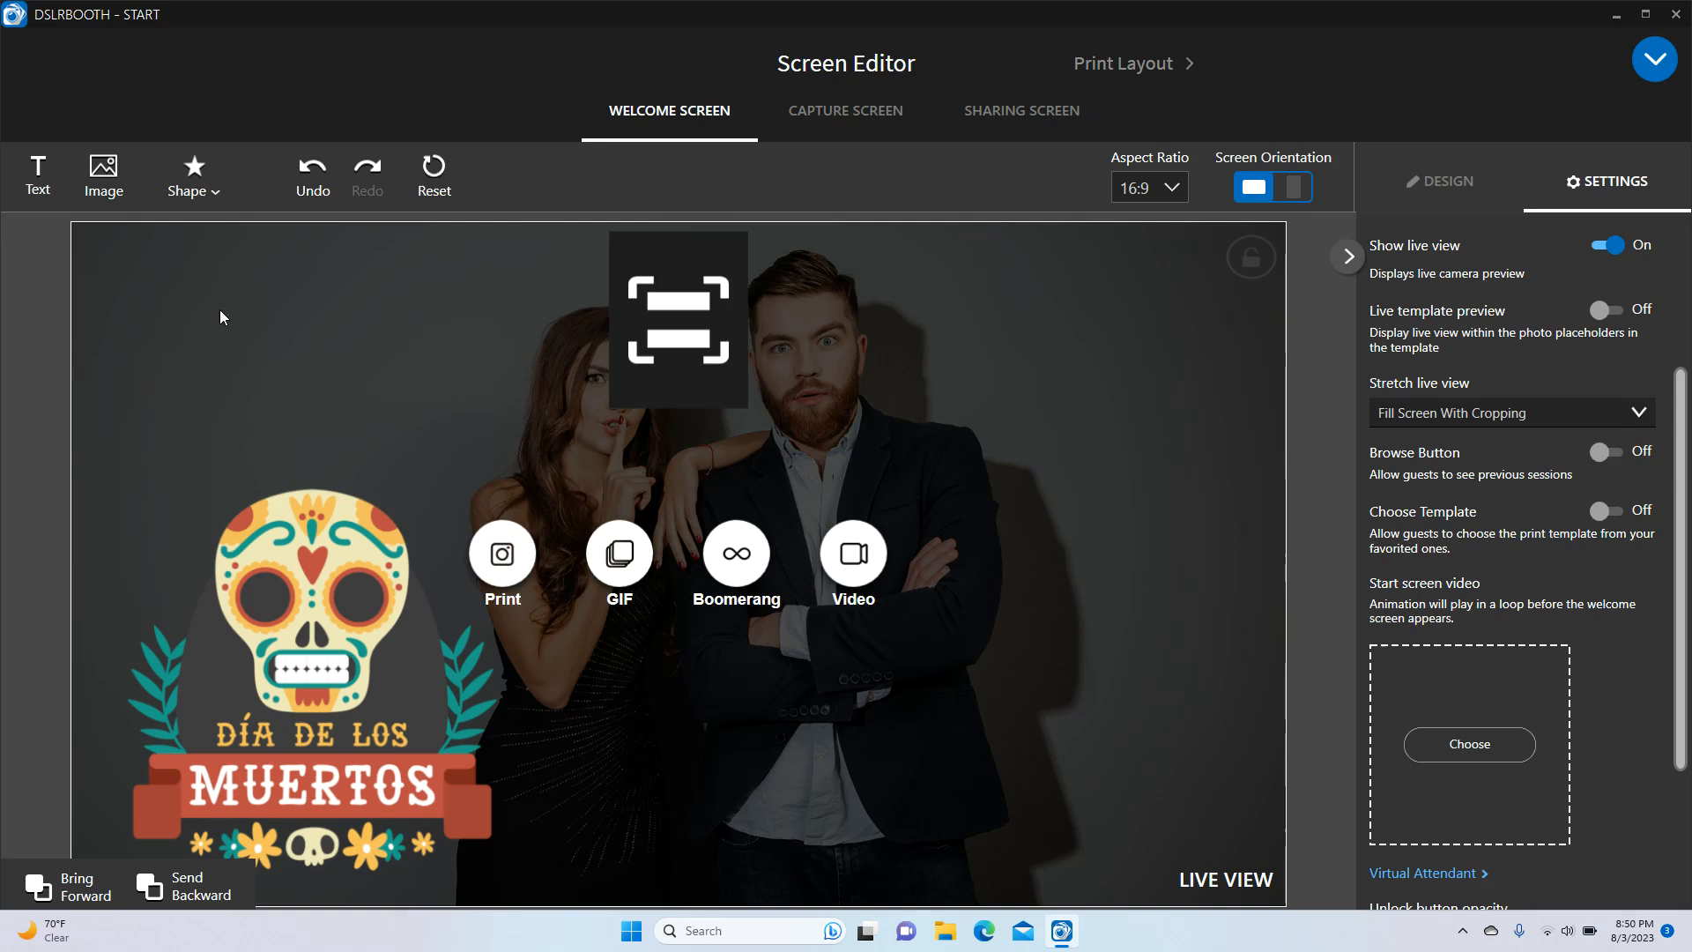
left_click(1609, 451)
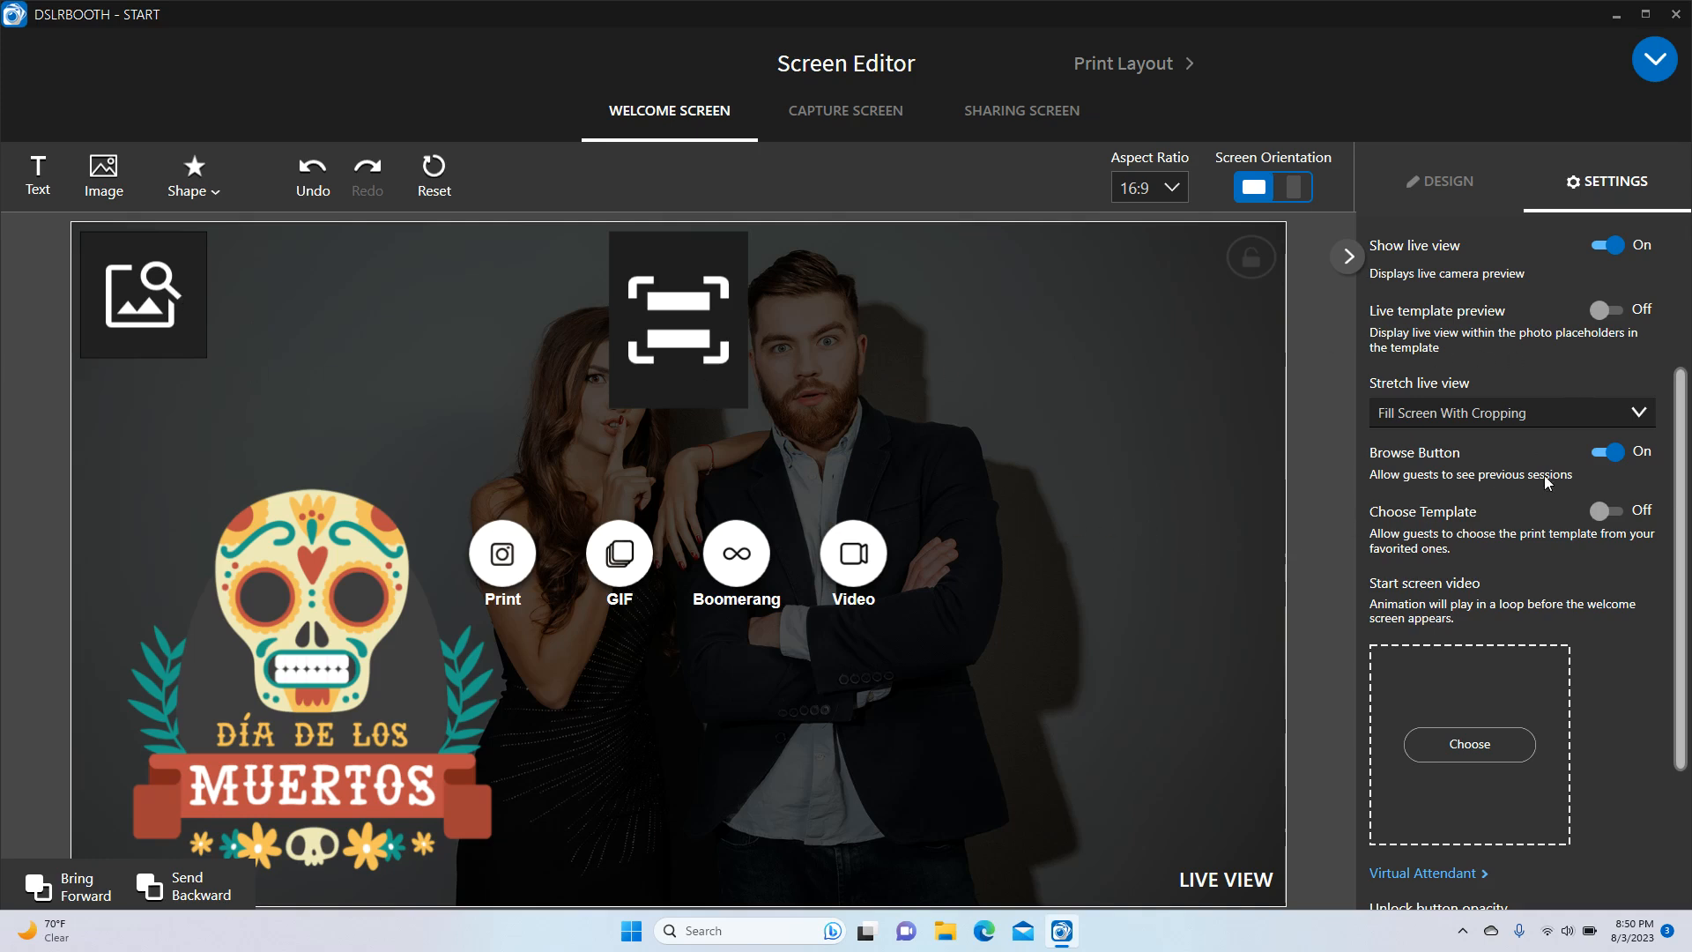
left_click_drag(1681, 515, 1682, 555)
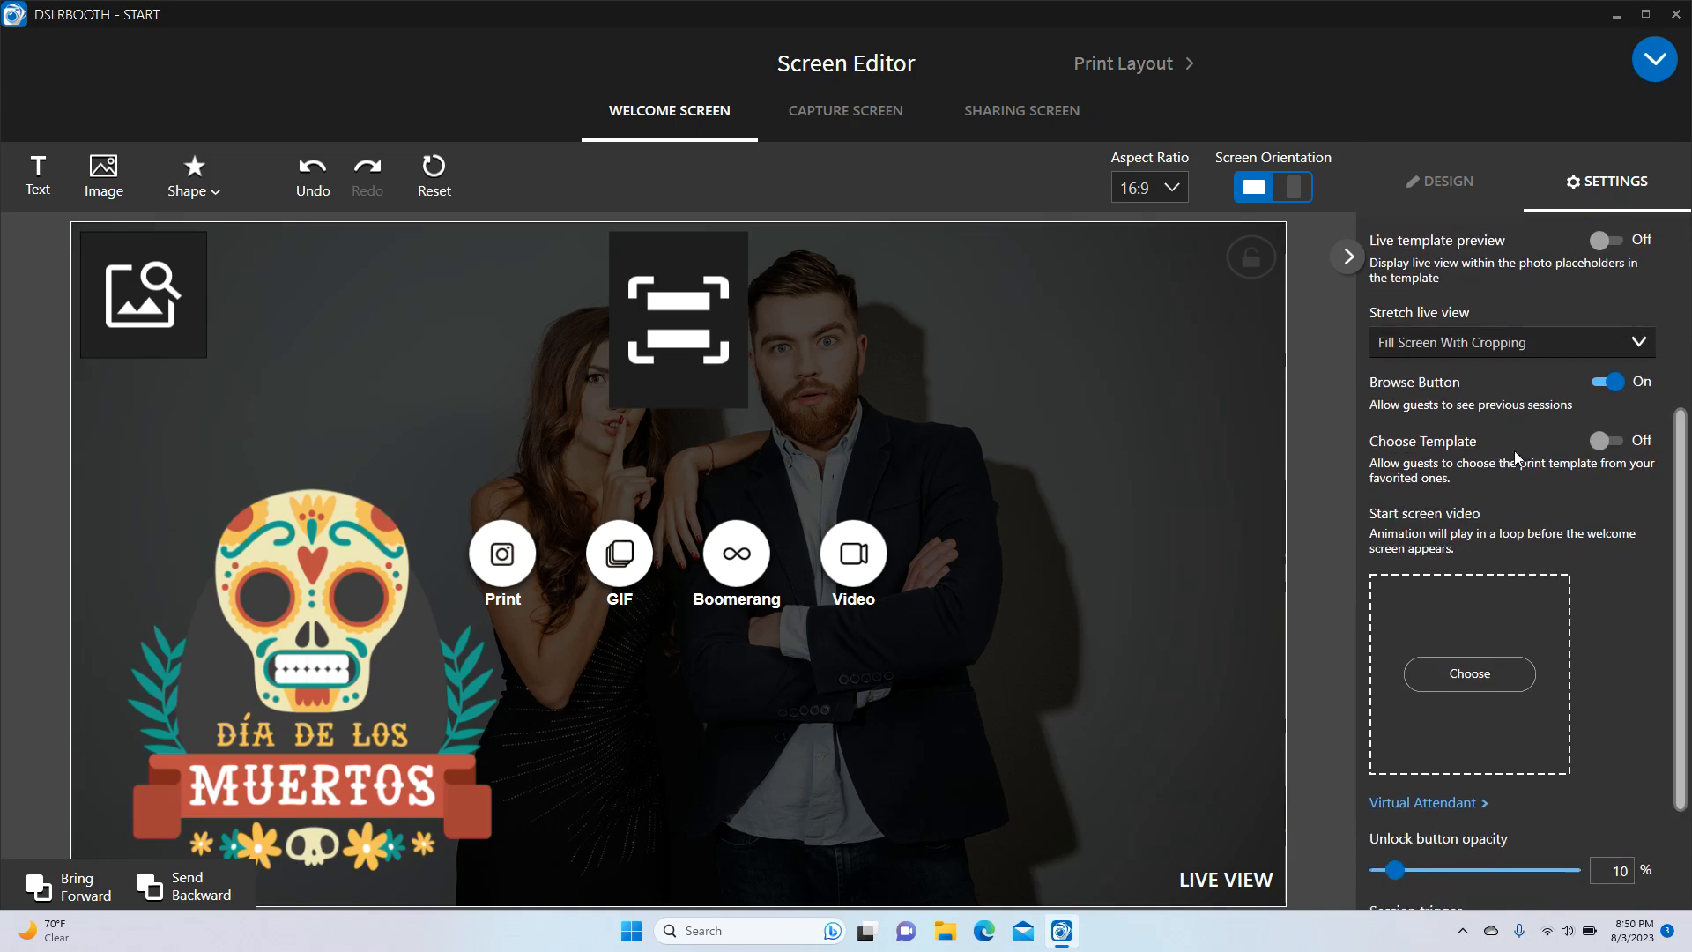
left_click(1615, 443)
left_click(1613, 442)
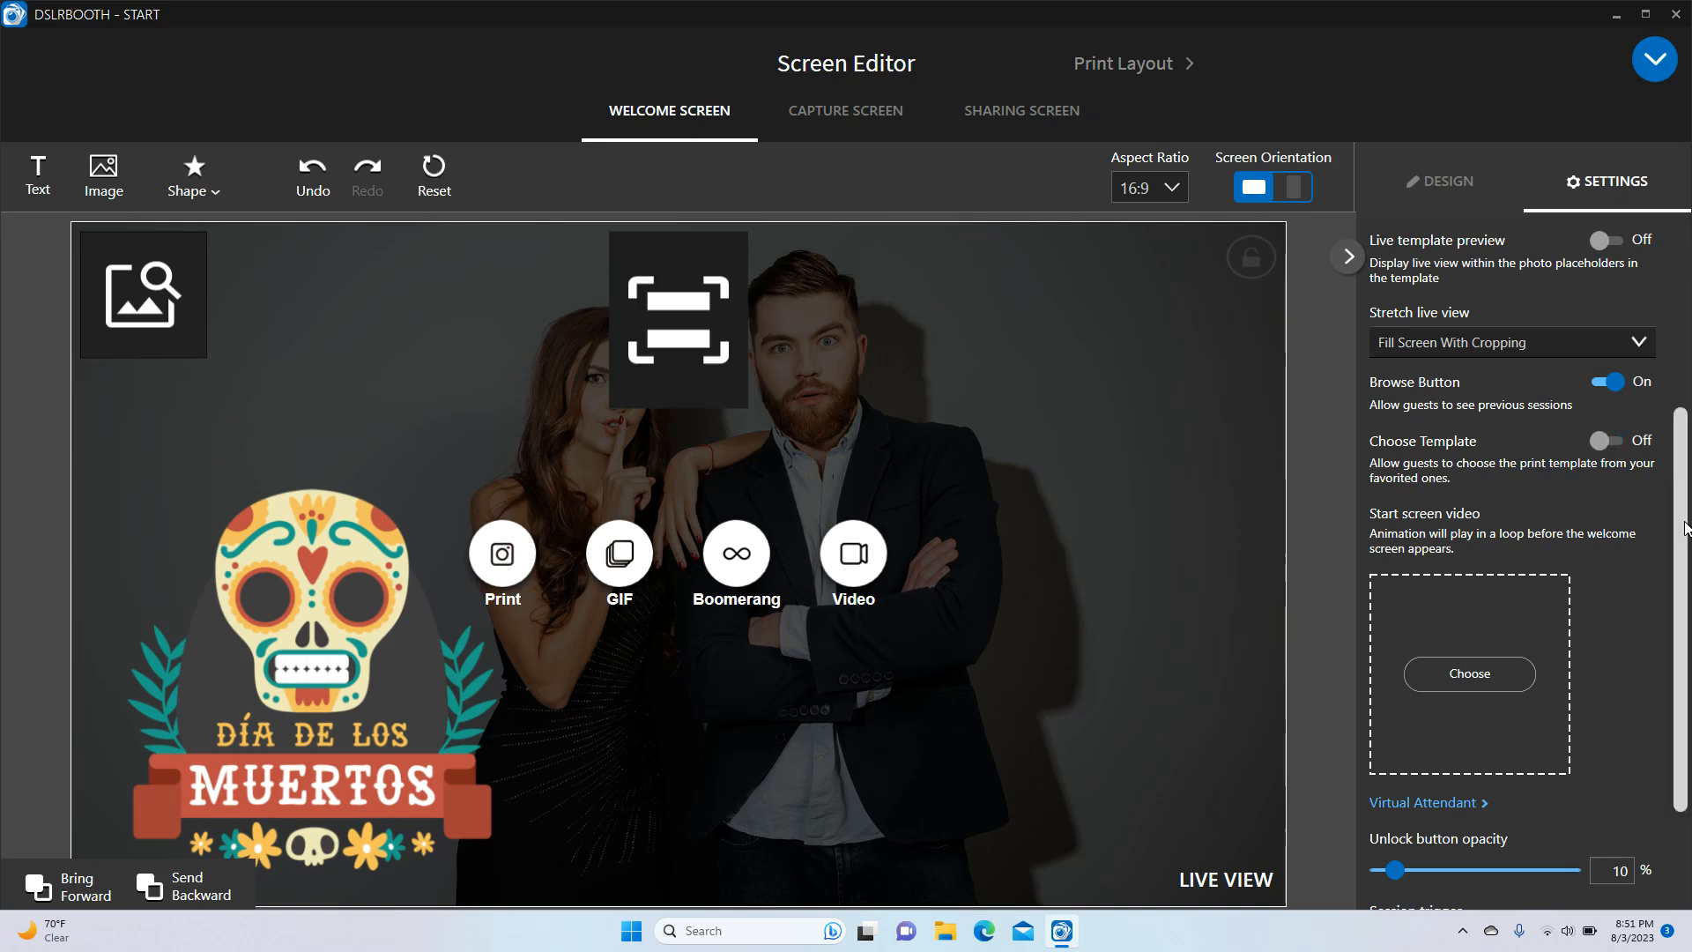
scroll(1441, 493, "down", 3)
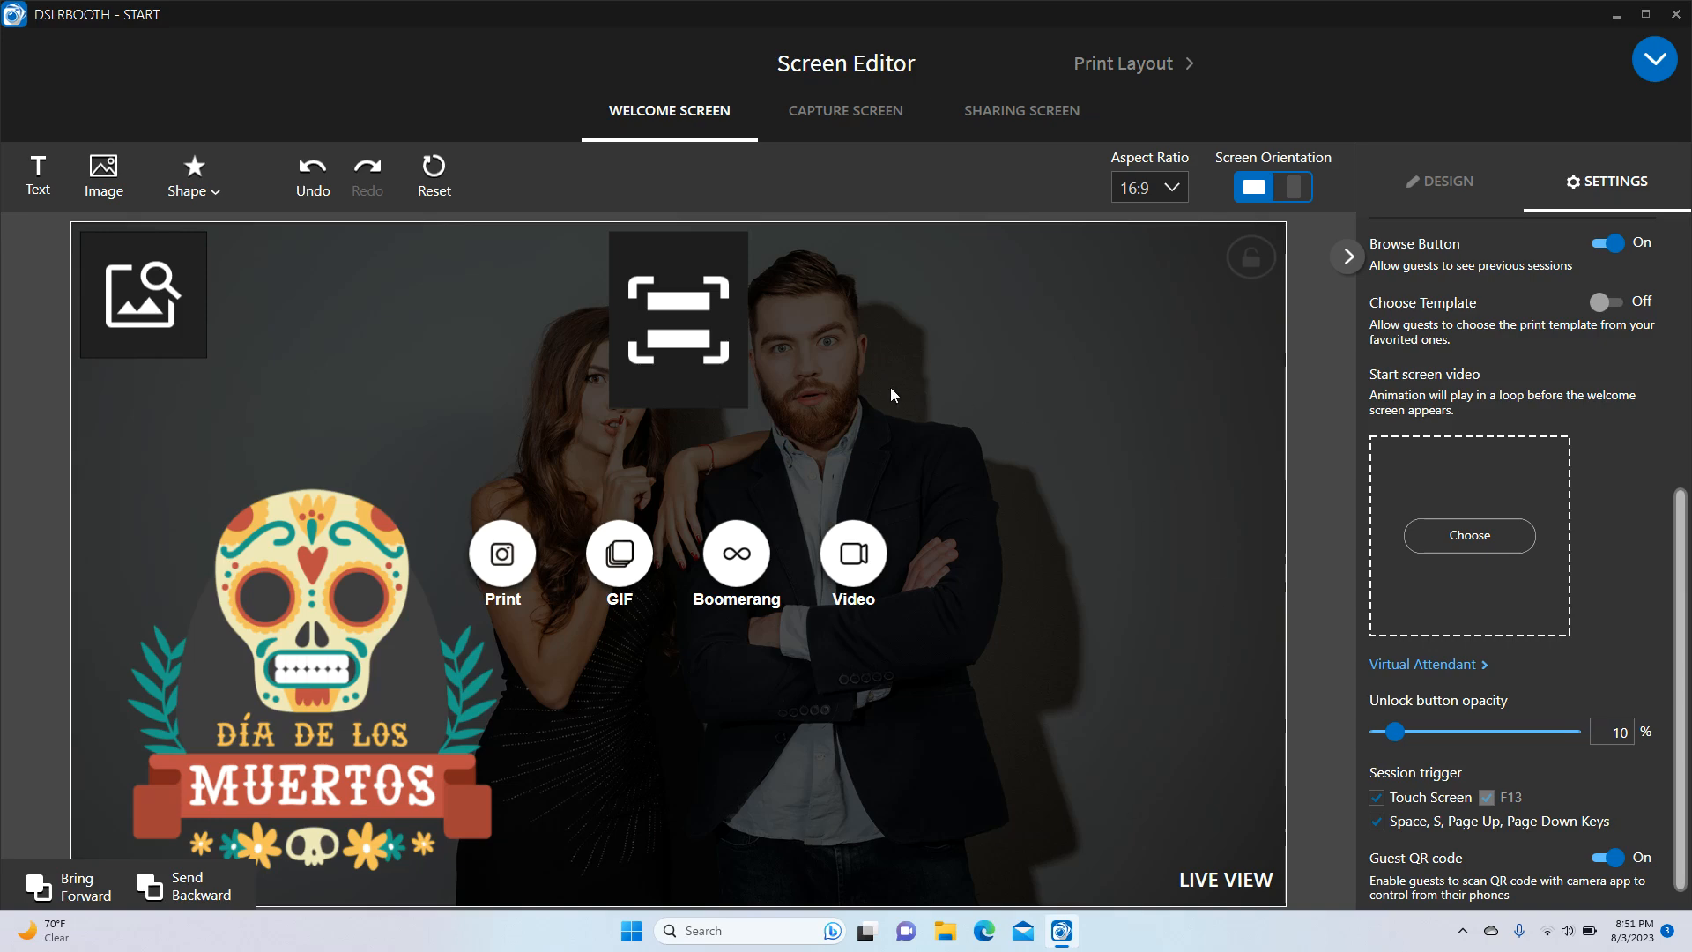
Open the start screen video library, look through Desktop > WeddingSet1, then cancel adding media
left_click(1489, 539)
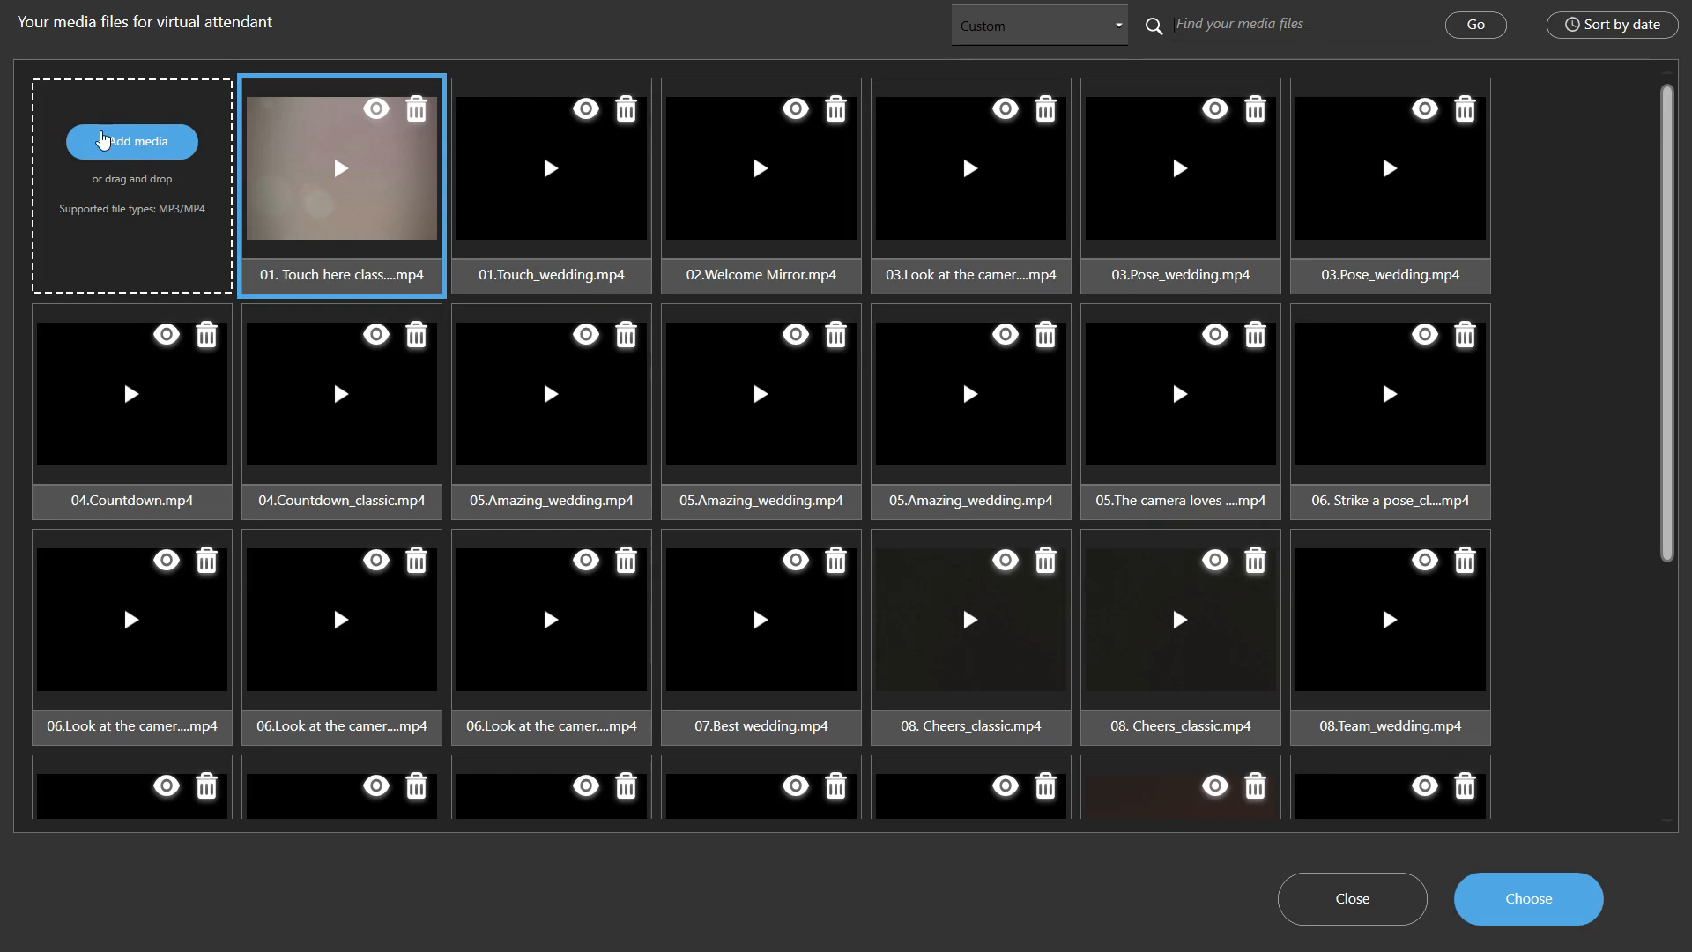
left_click(136, 154)
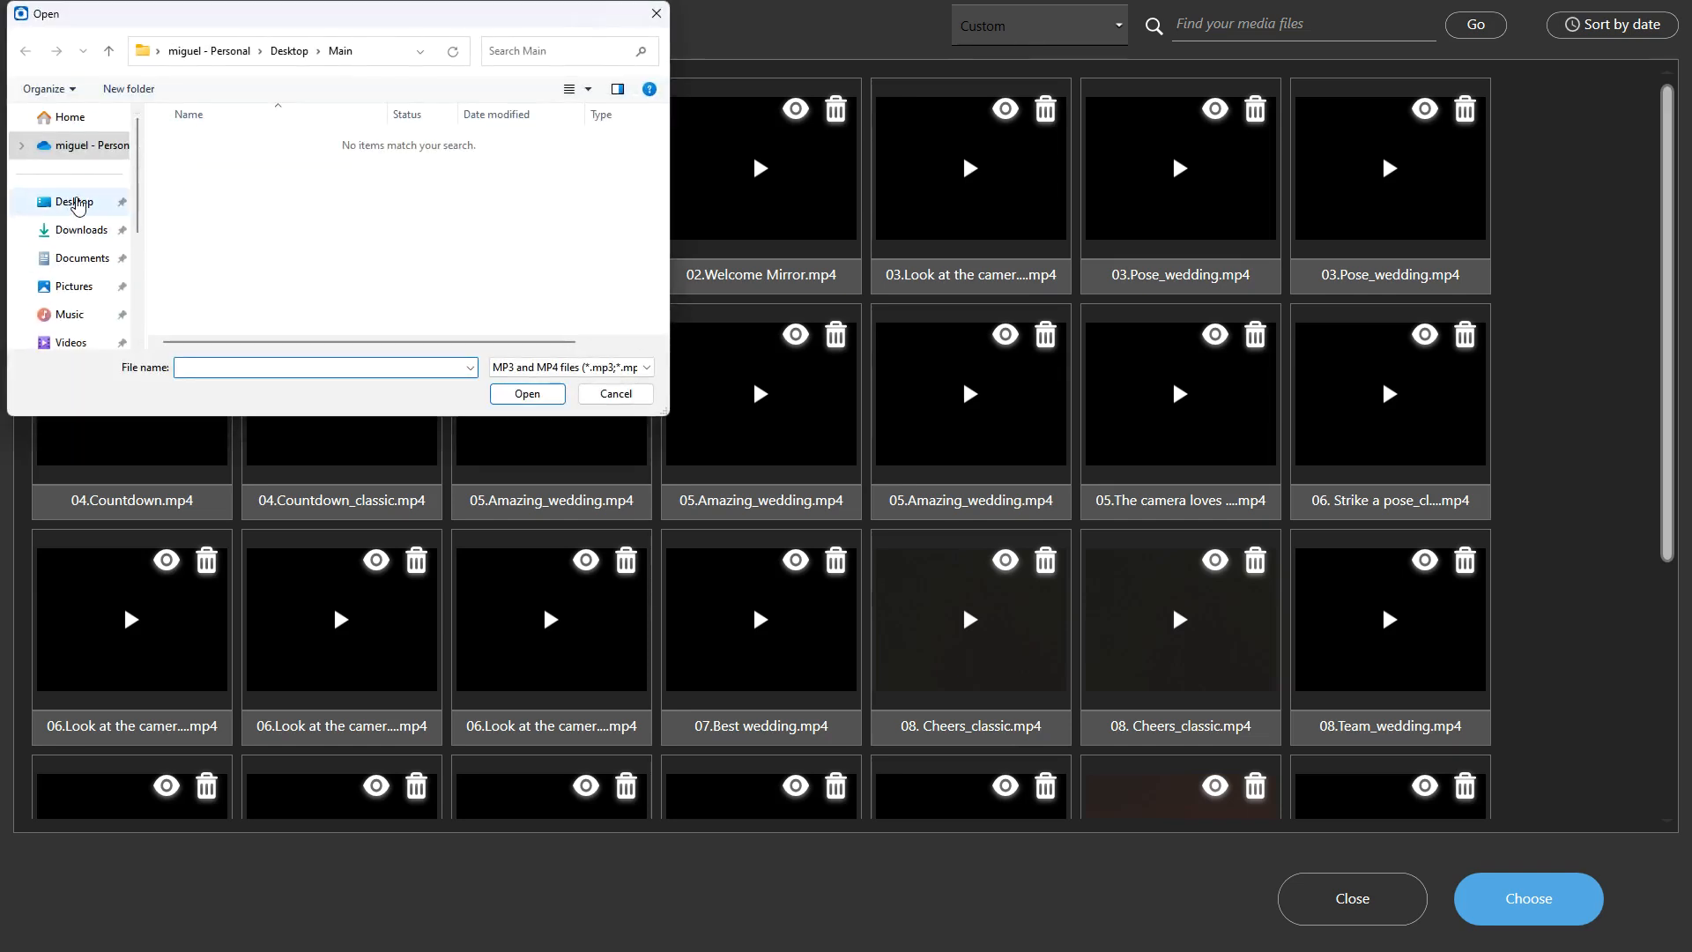
left_click(75, 201)
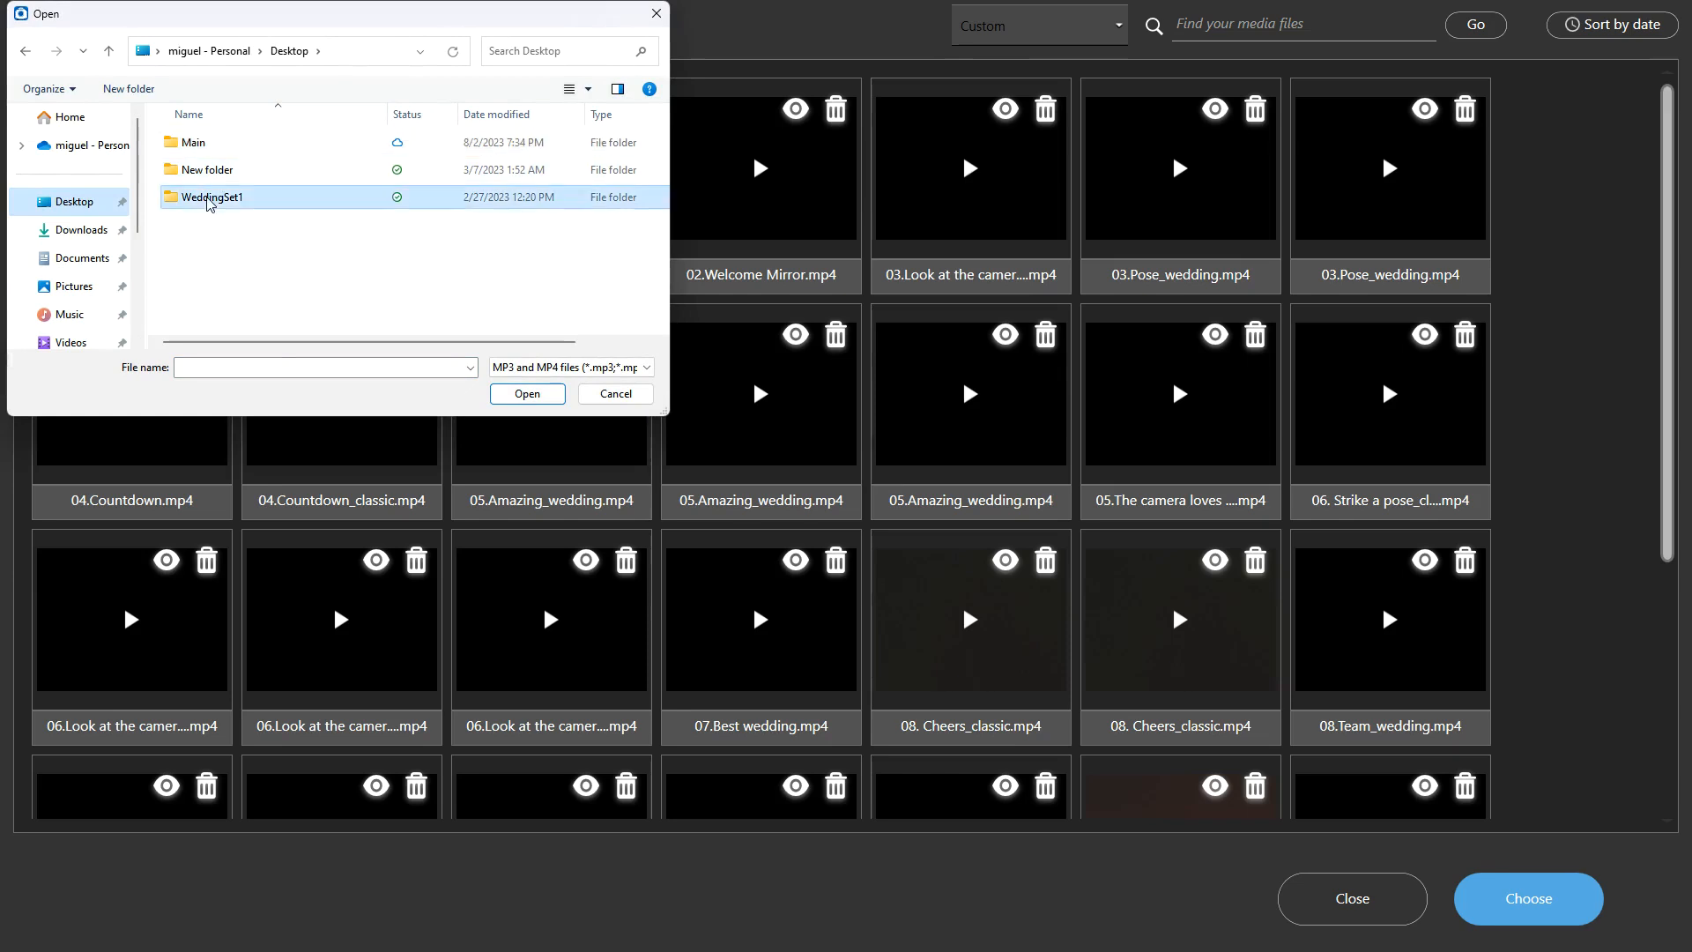
double_click(215, 198)
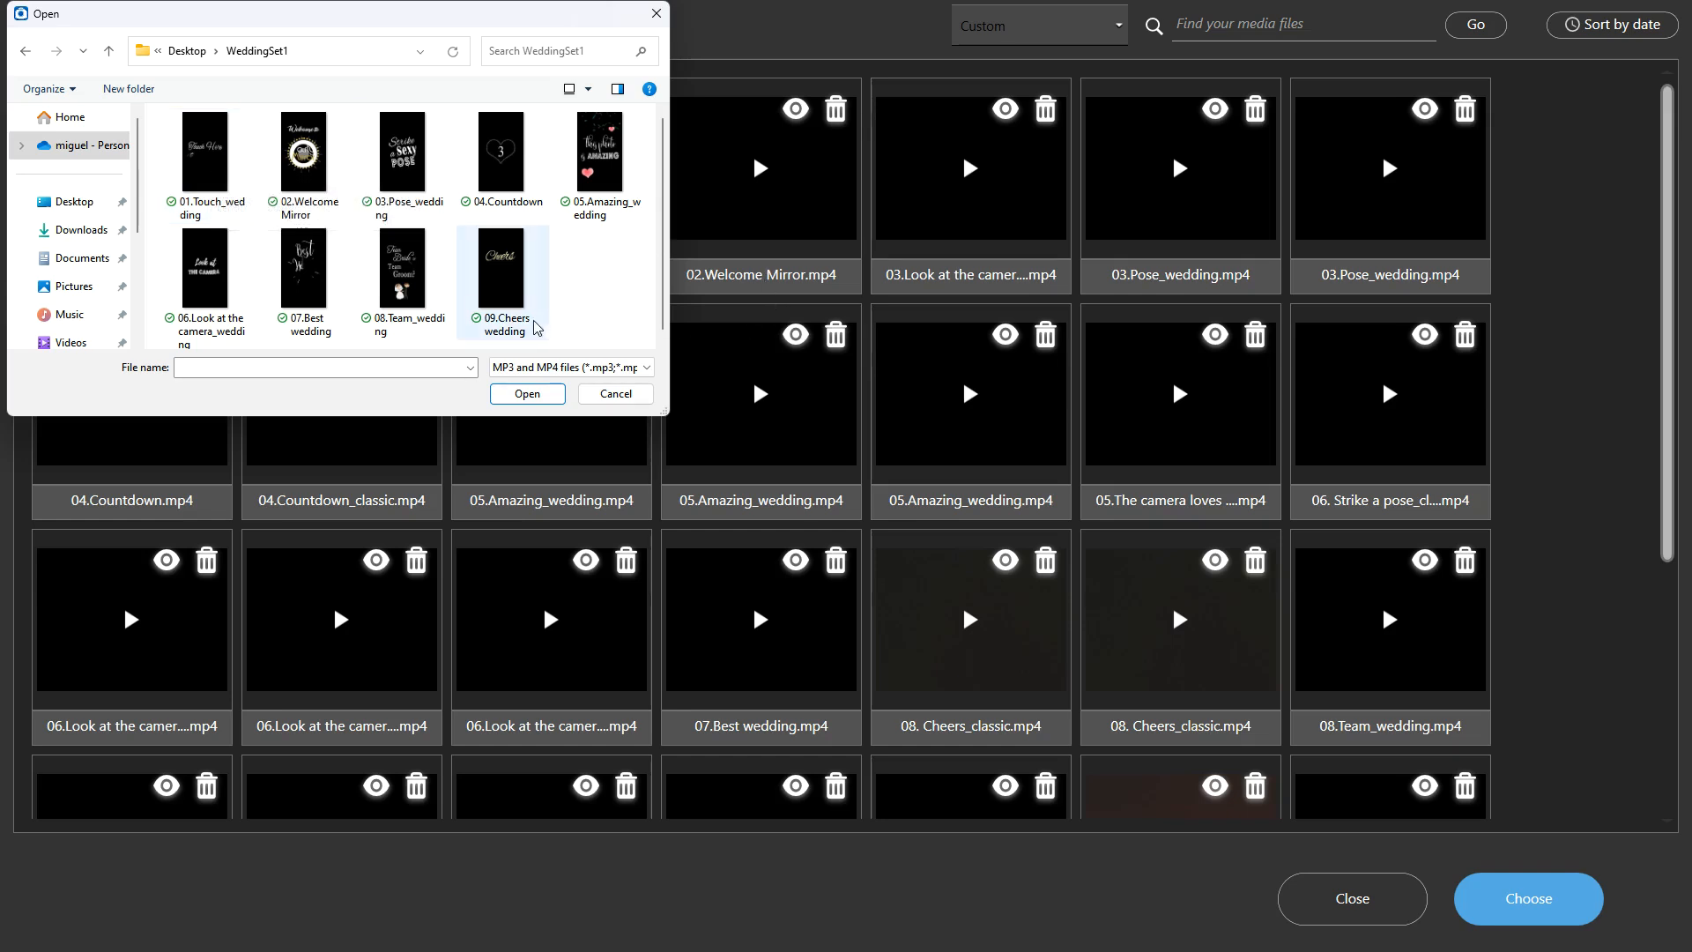
left_click(596, 396)
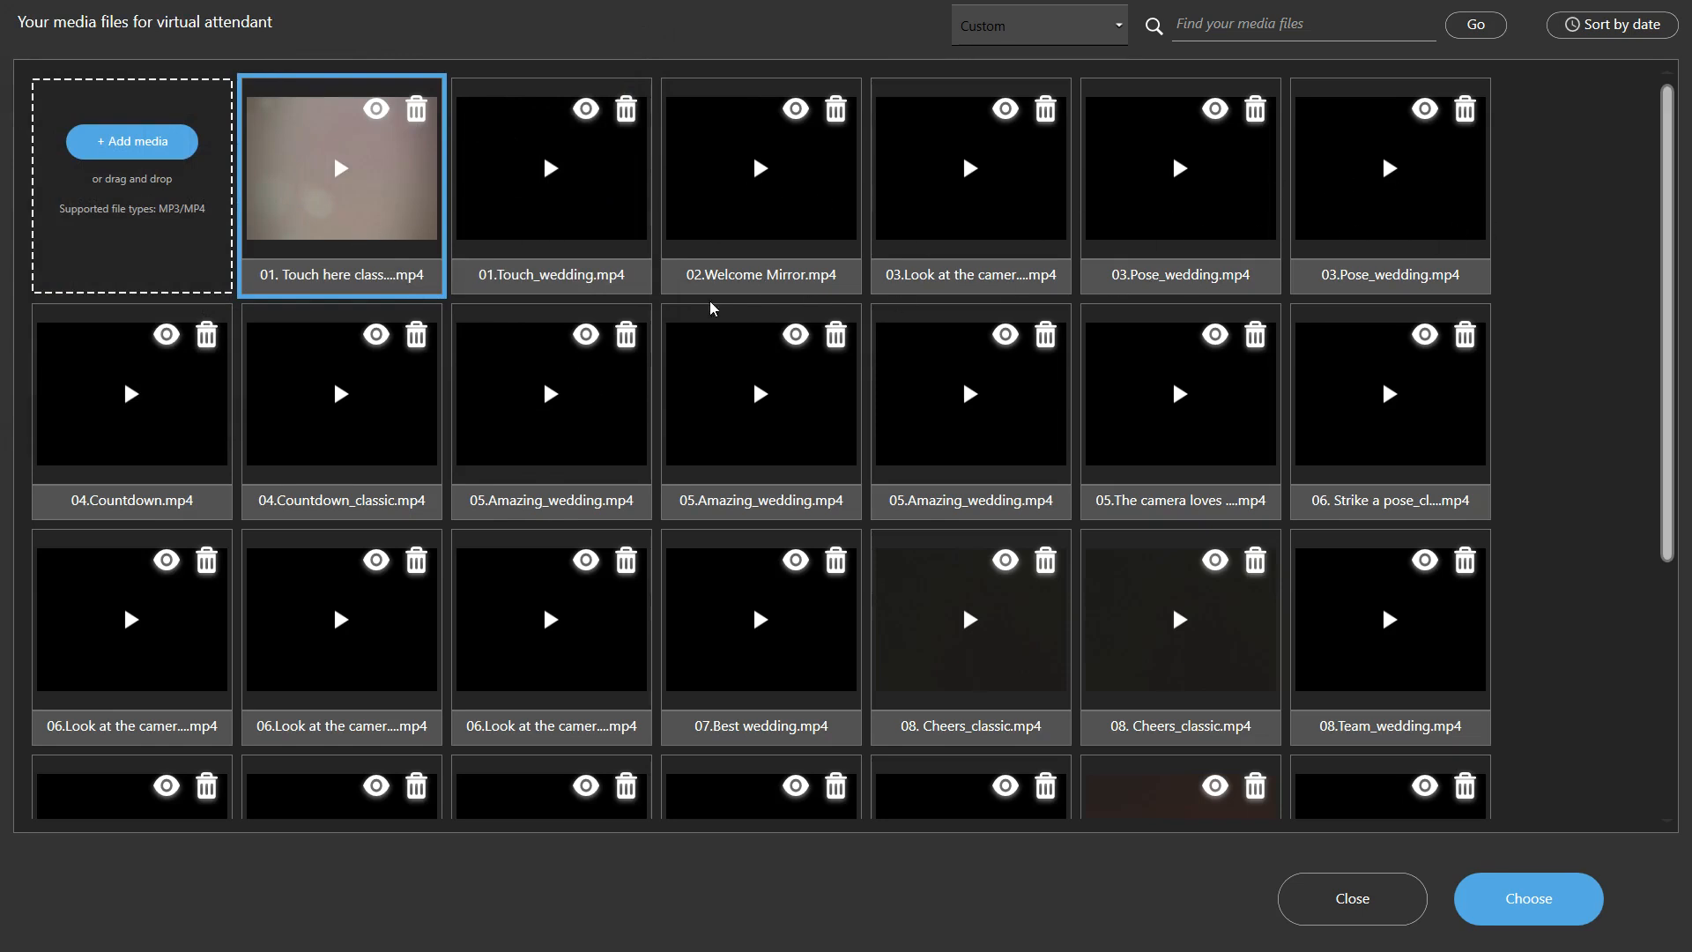
scroll(1658, 297, "down", 1)
scroll(1658, 298, "down", 5)
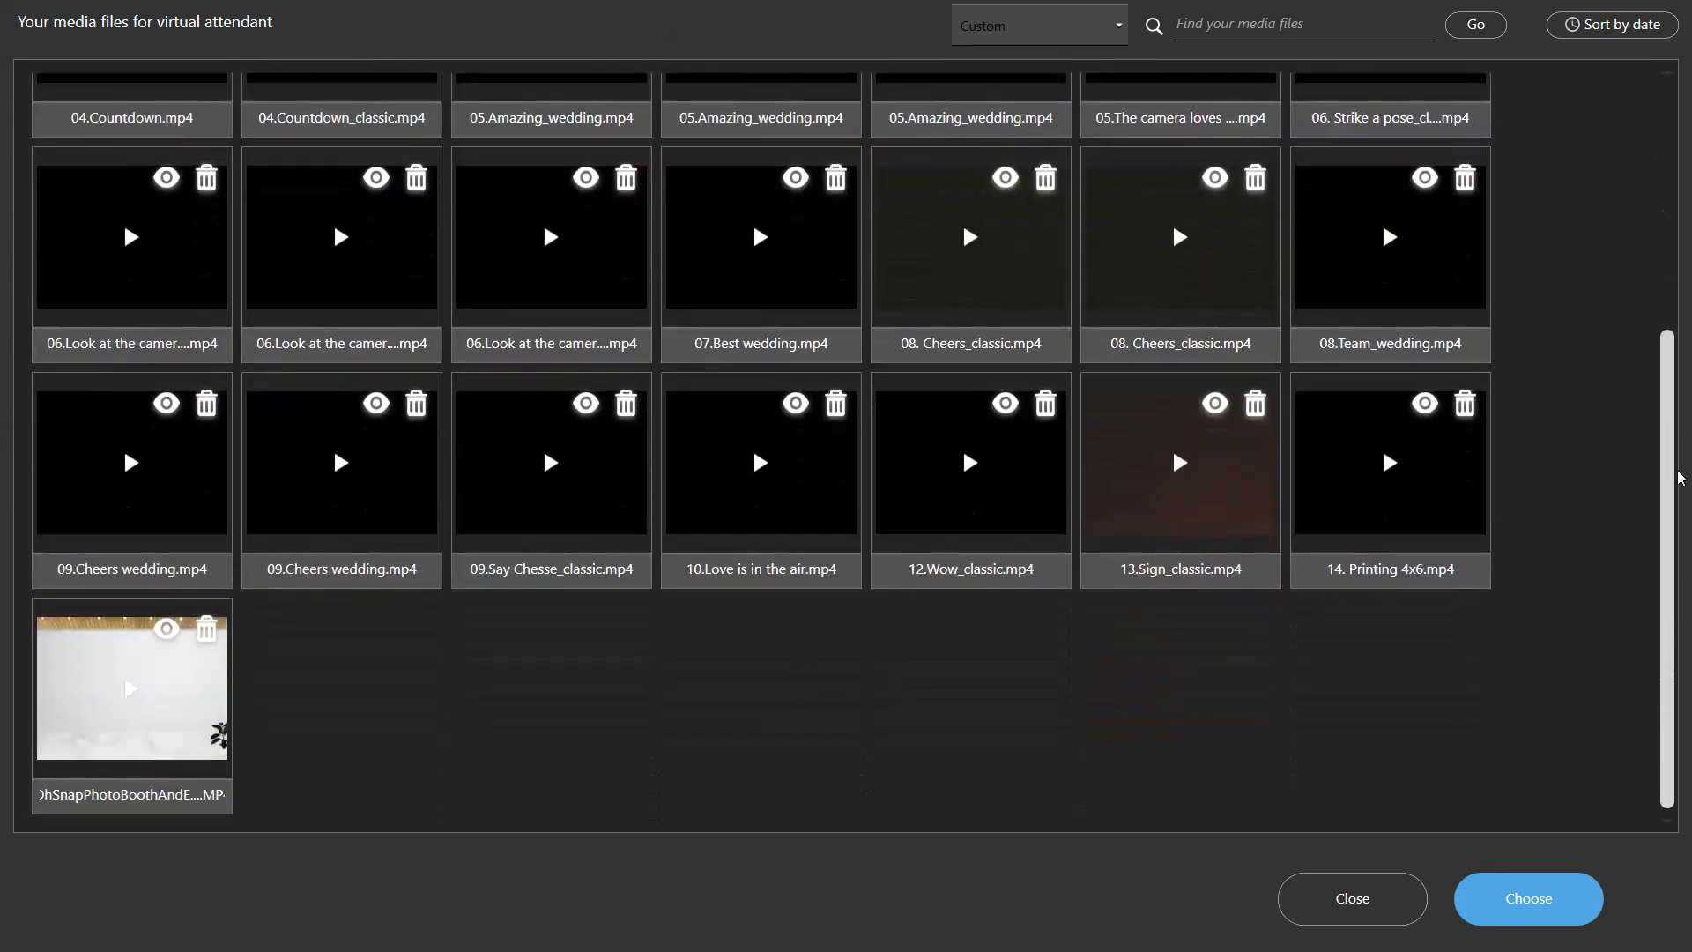
scroll(408, 192, "up", 6)
left_click(386, 109)
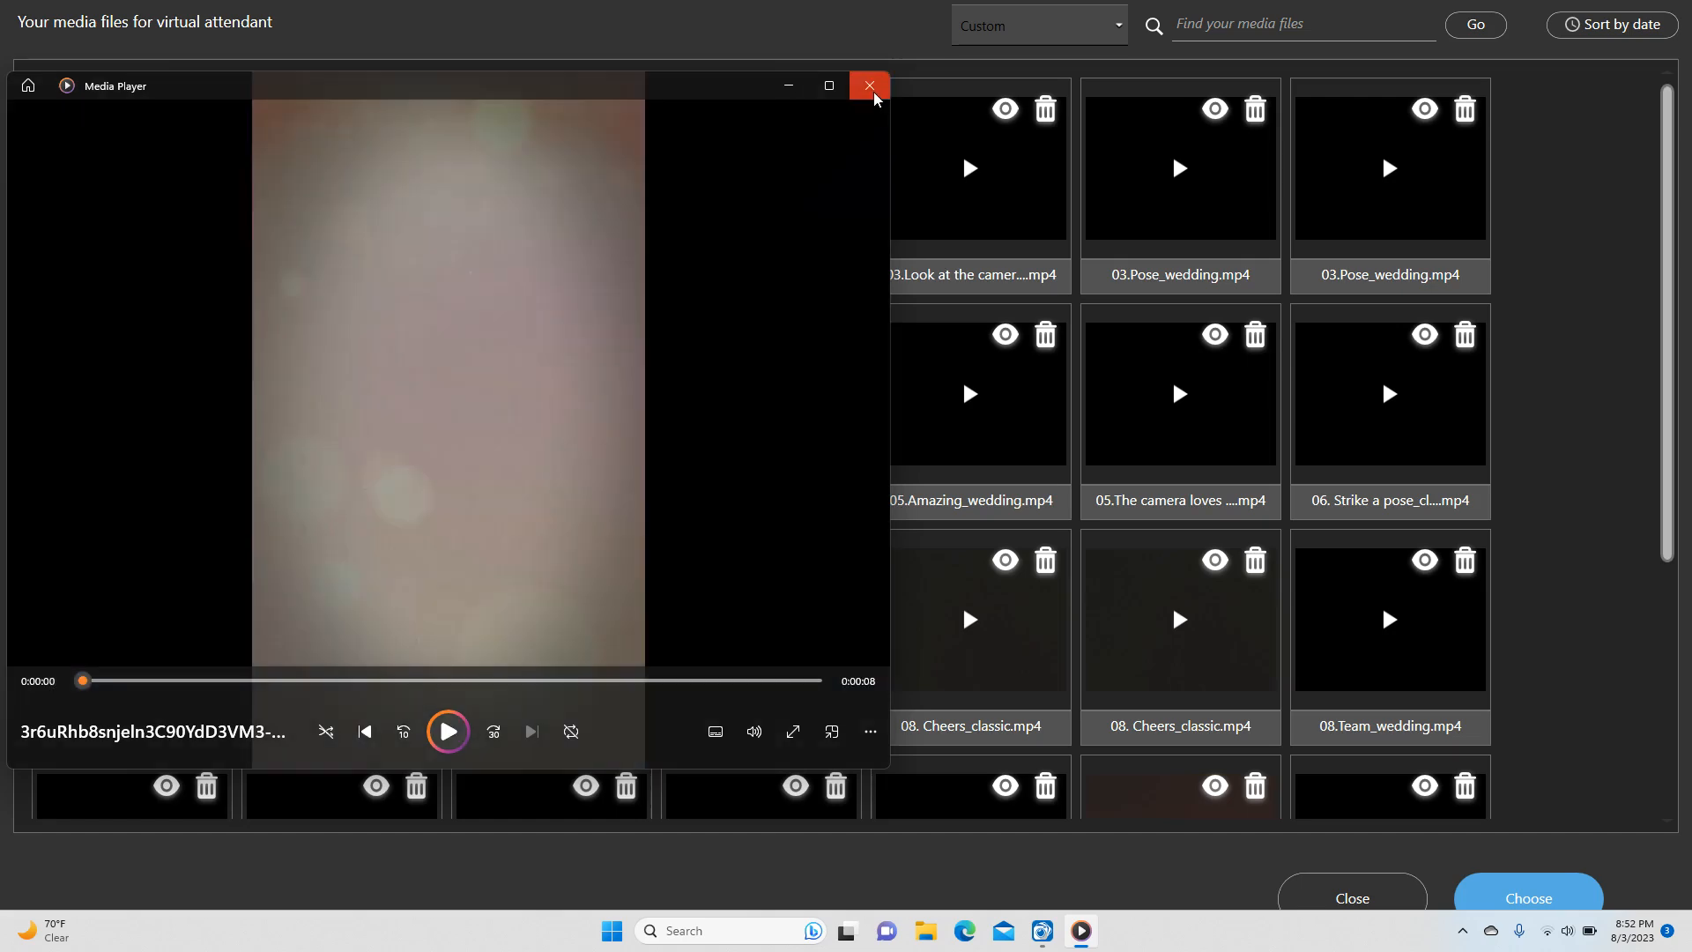
left_click(869, 85)
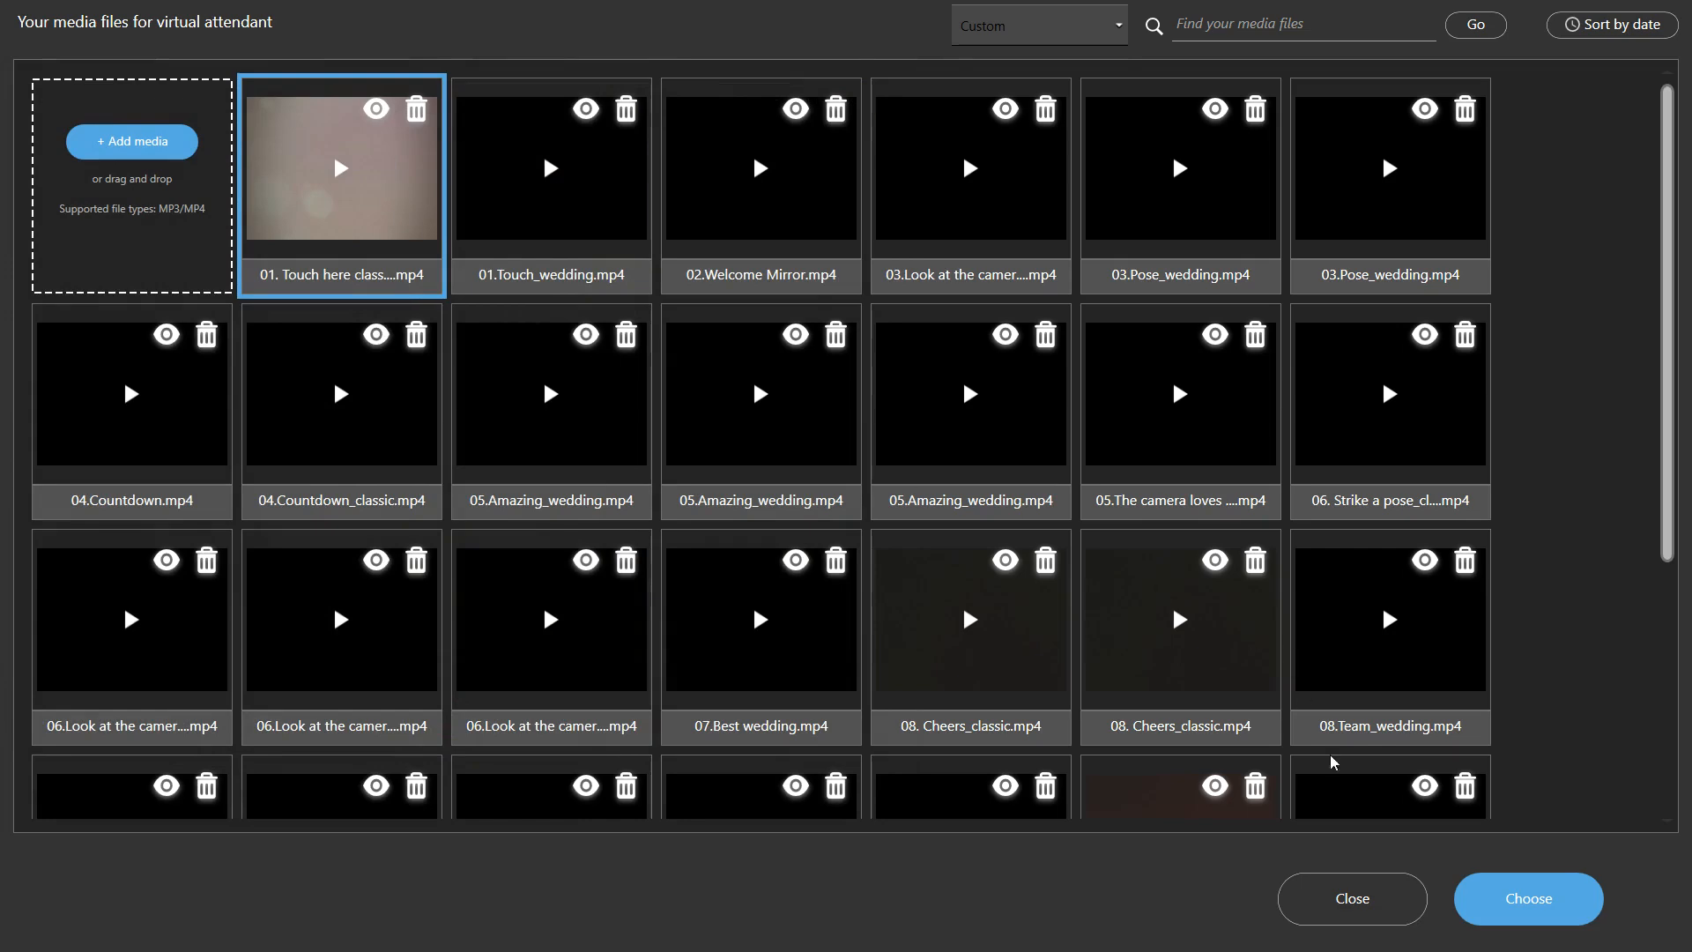
Set '01. Touch here class....mp4' as the start screen video and switch Guest QR code off
left_click(1529, 898)
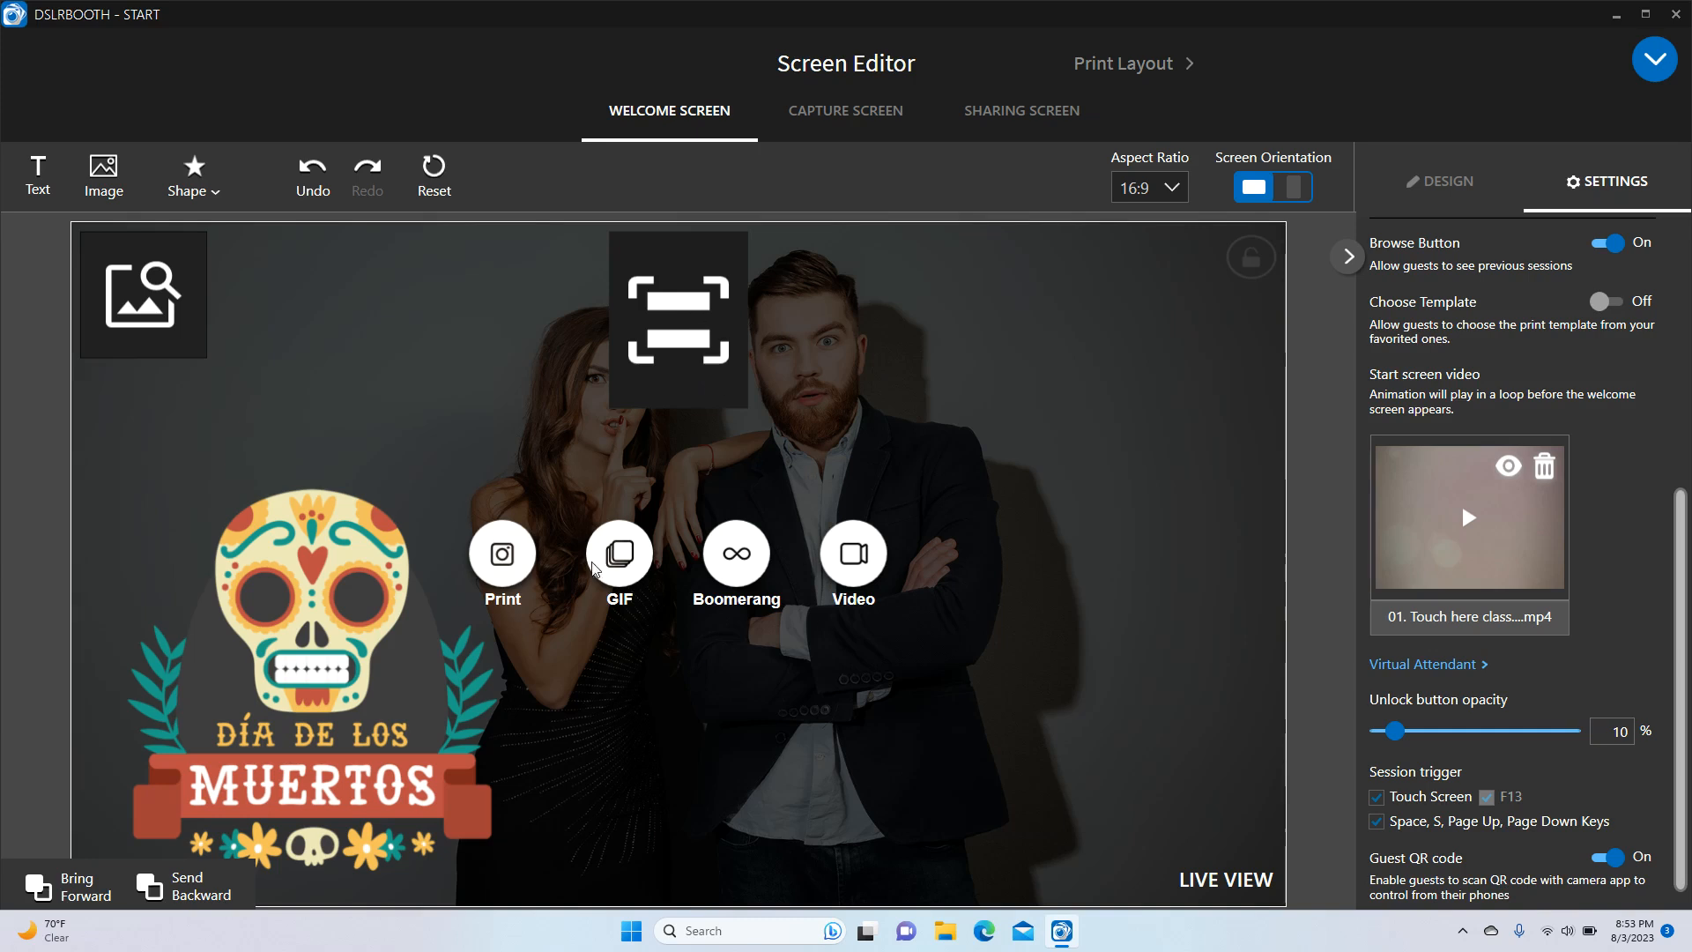
left_click(1601, 860)
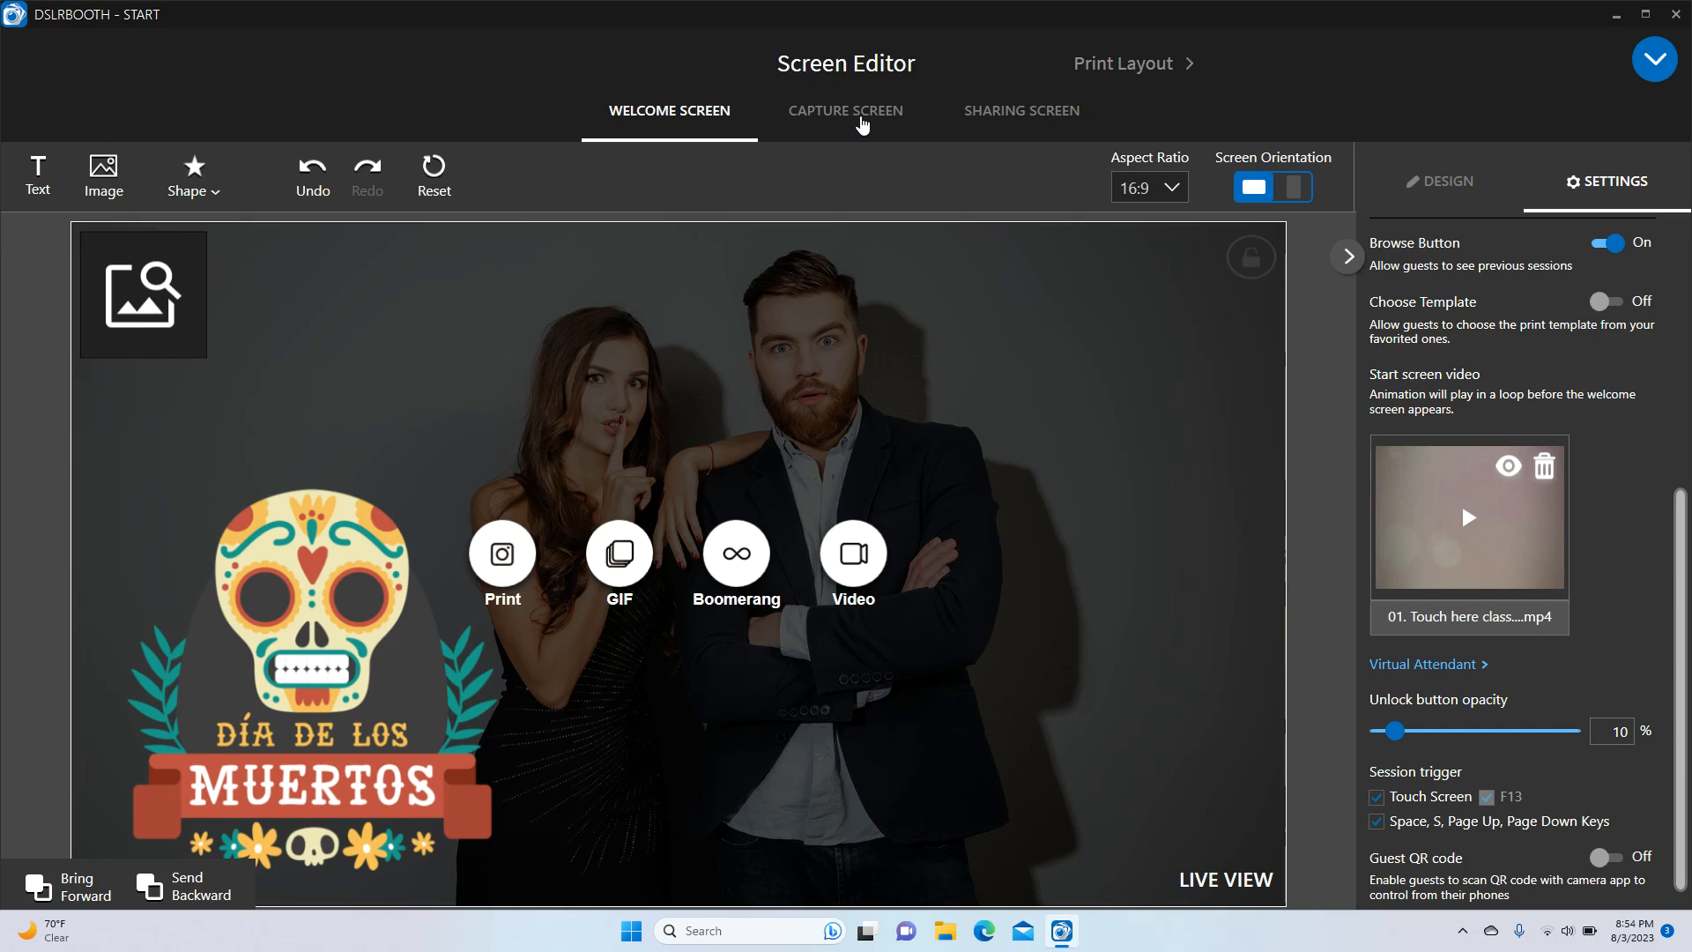
Switch to the capture screen and scroll its settings down to Say Cheese Image
left_click(862, 124)
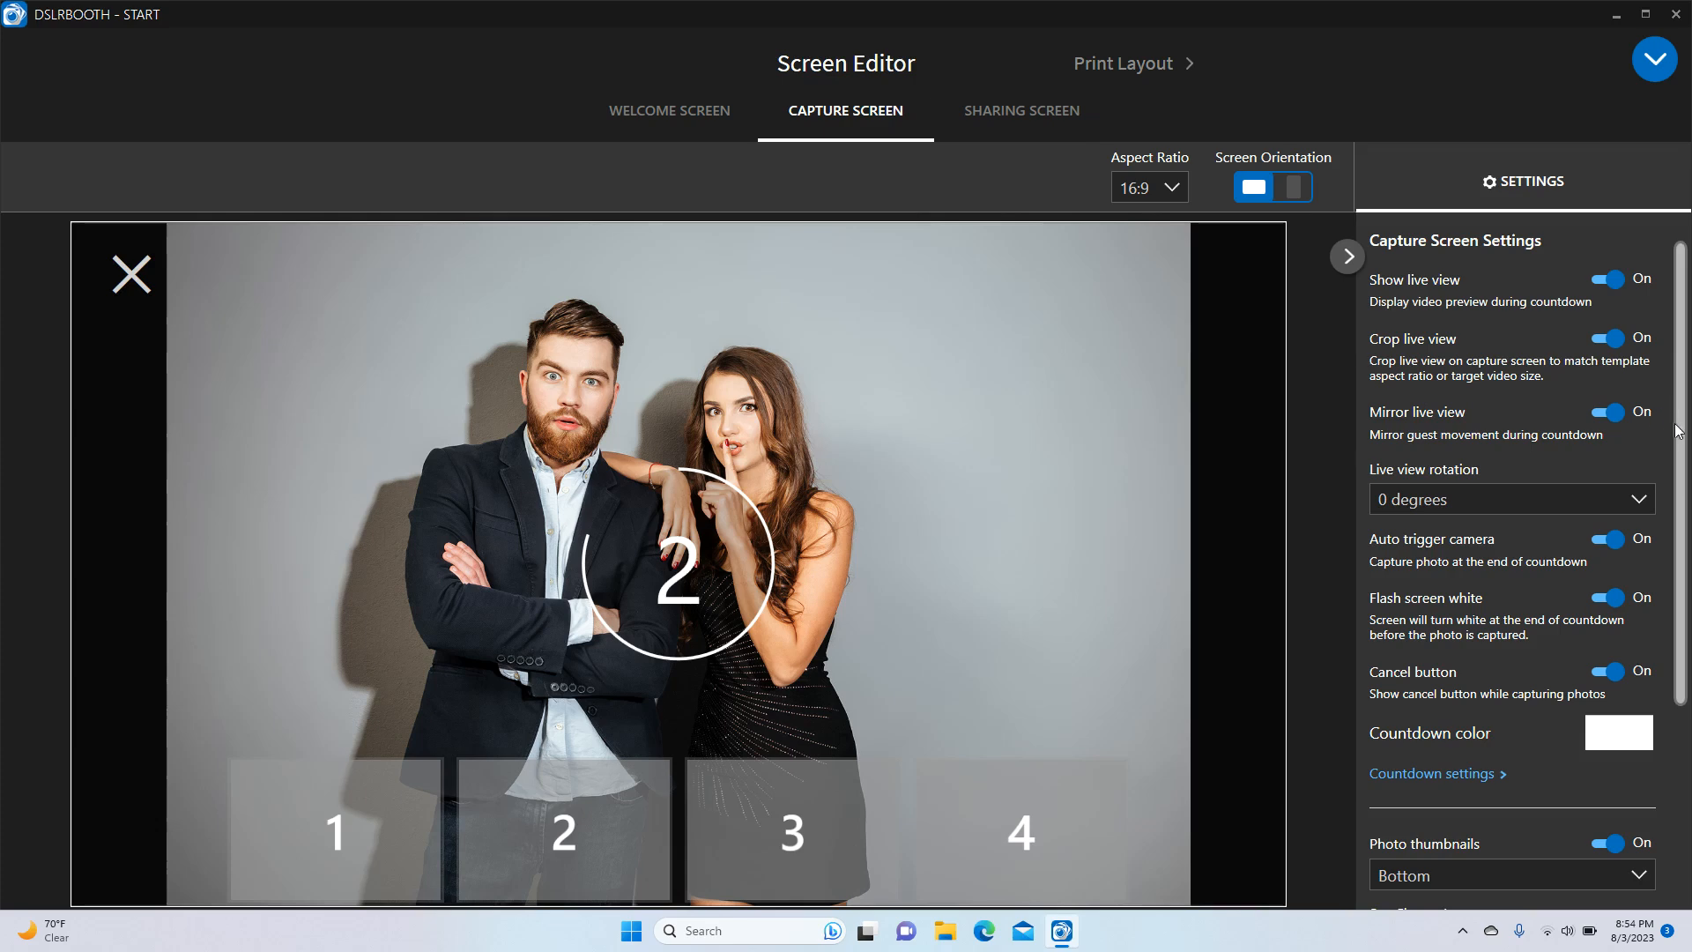
scroll(1606, 518, "down", 3)
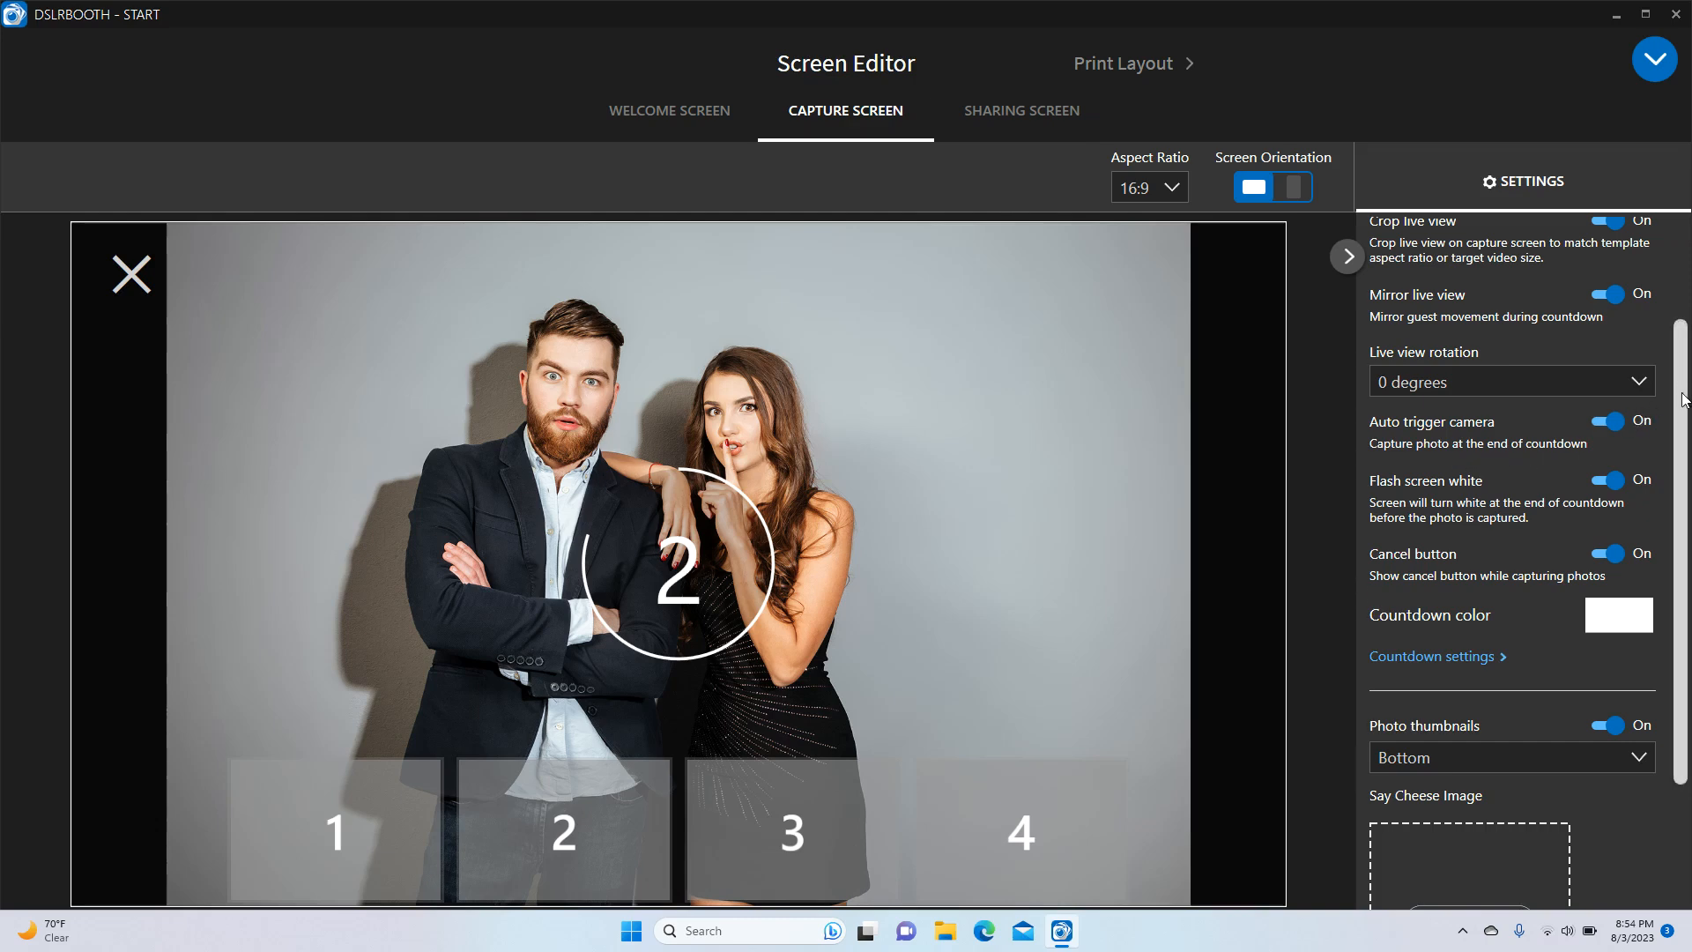
scroll(1683, 399, "down", 1)
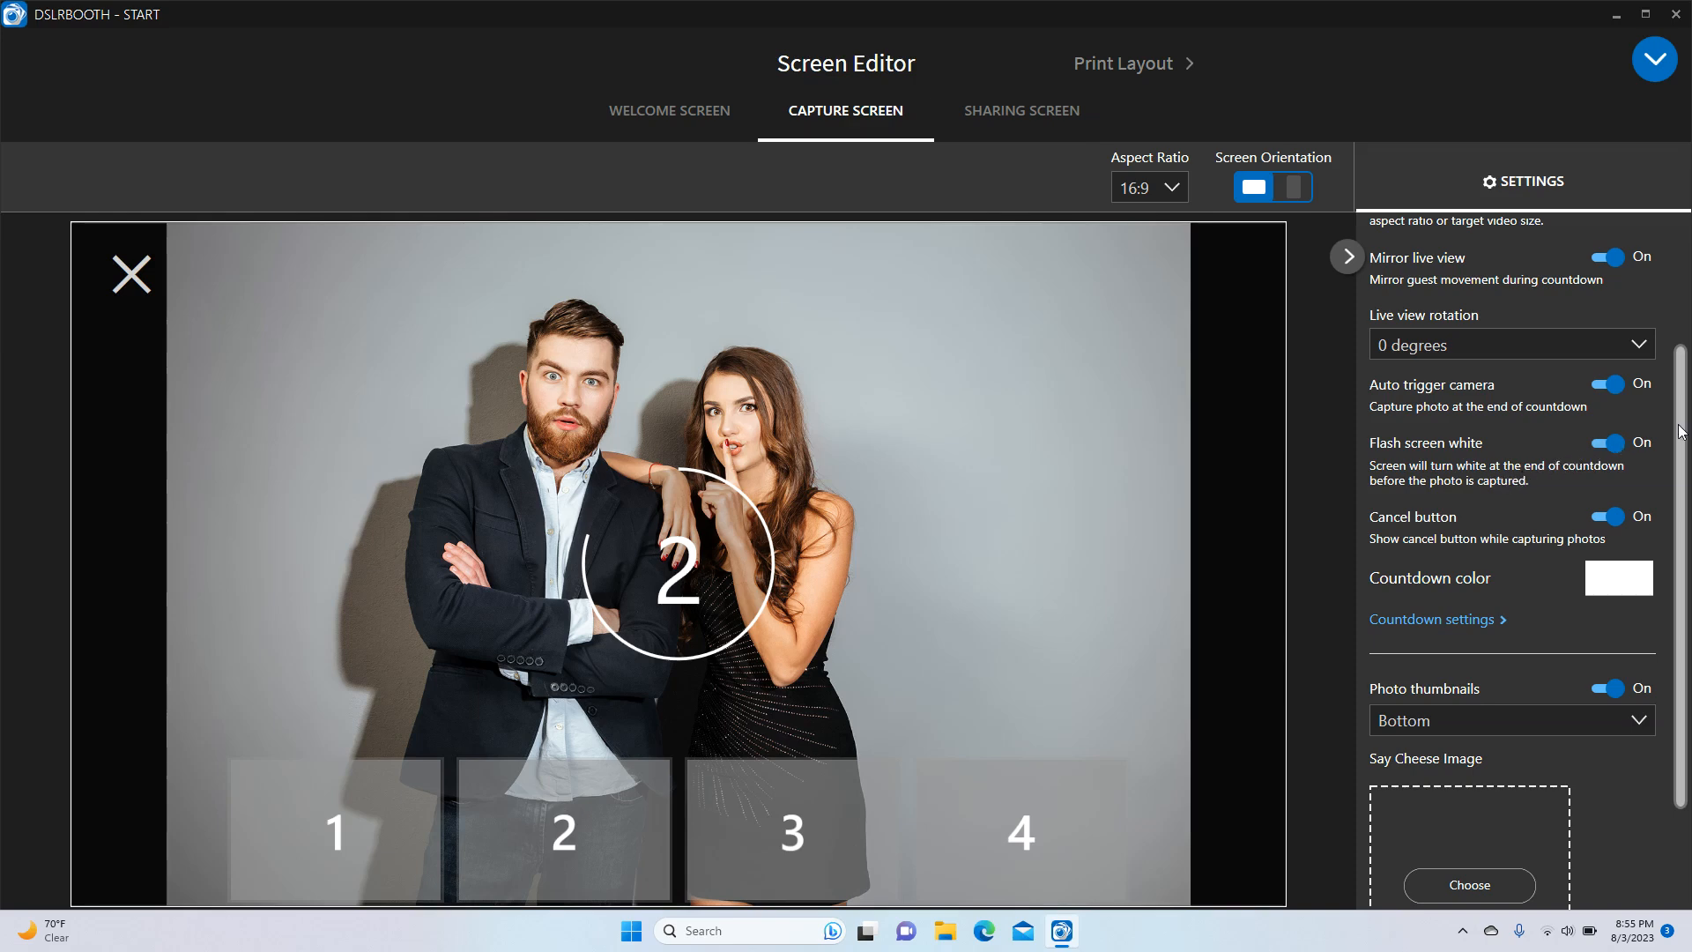
scroll(1678, 432, "down", 1)
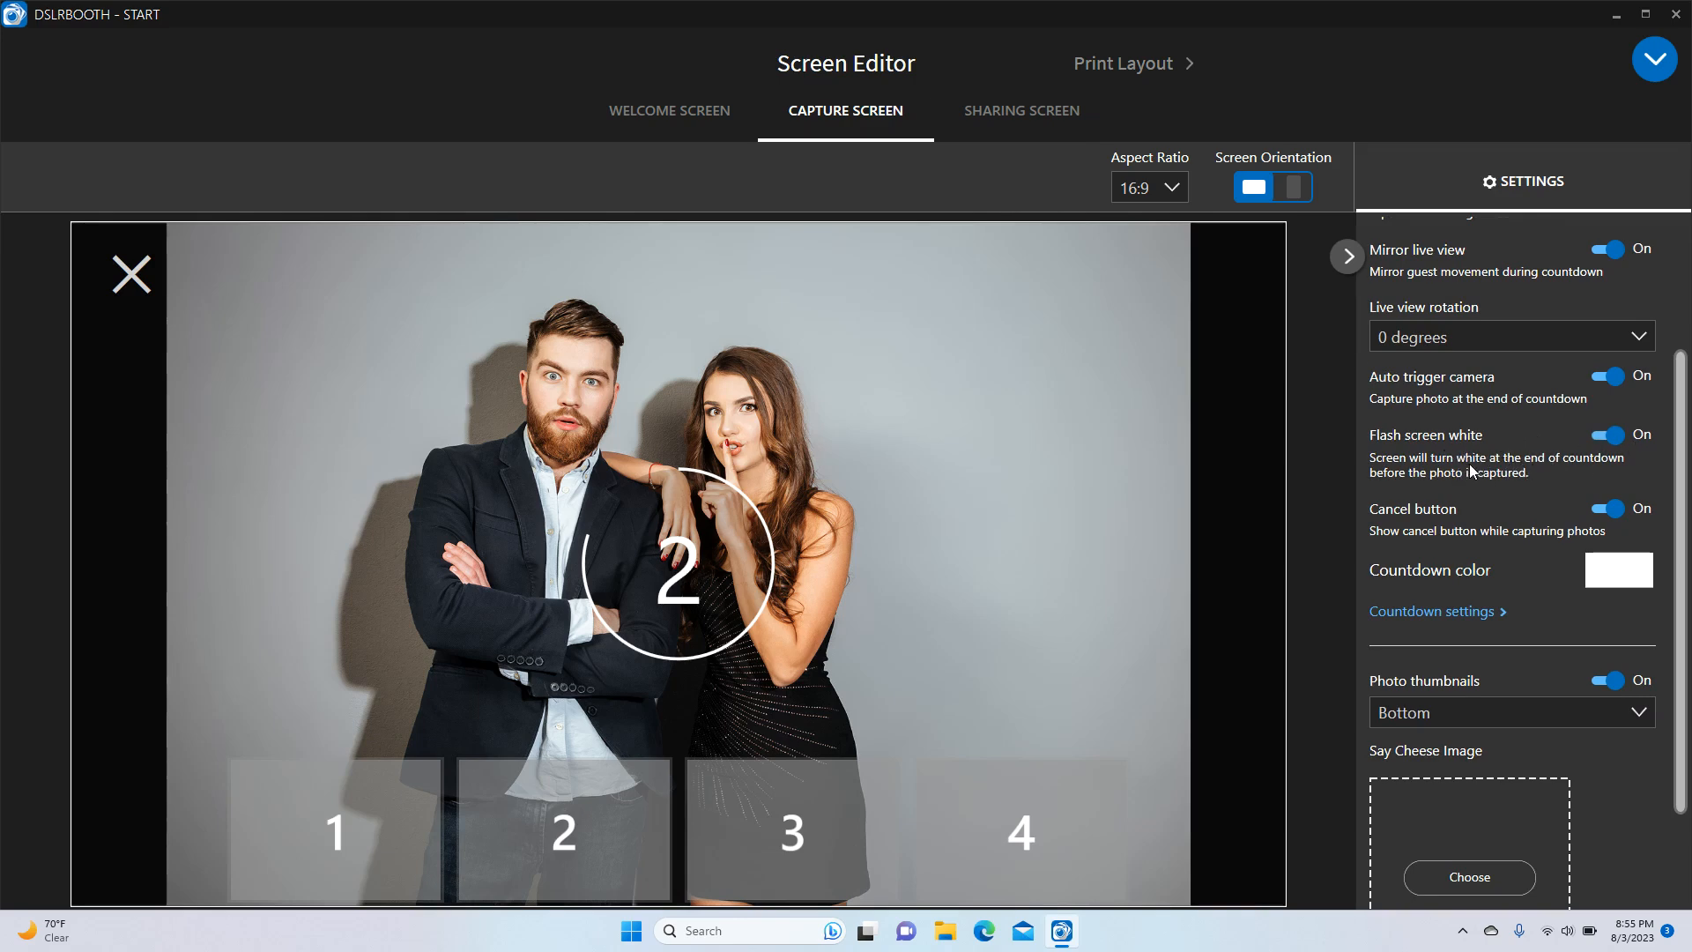
scroll(1674, 529, "down", 3)
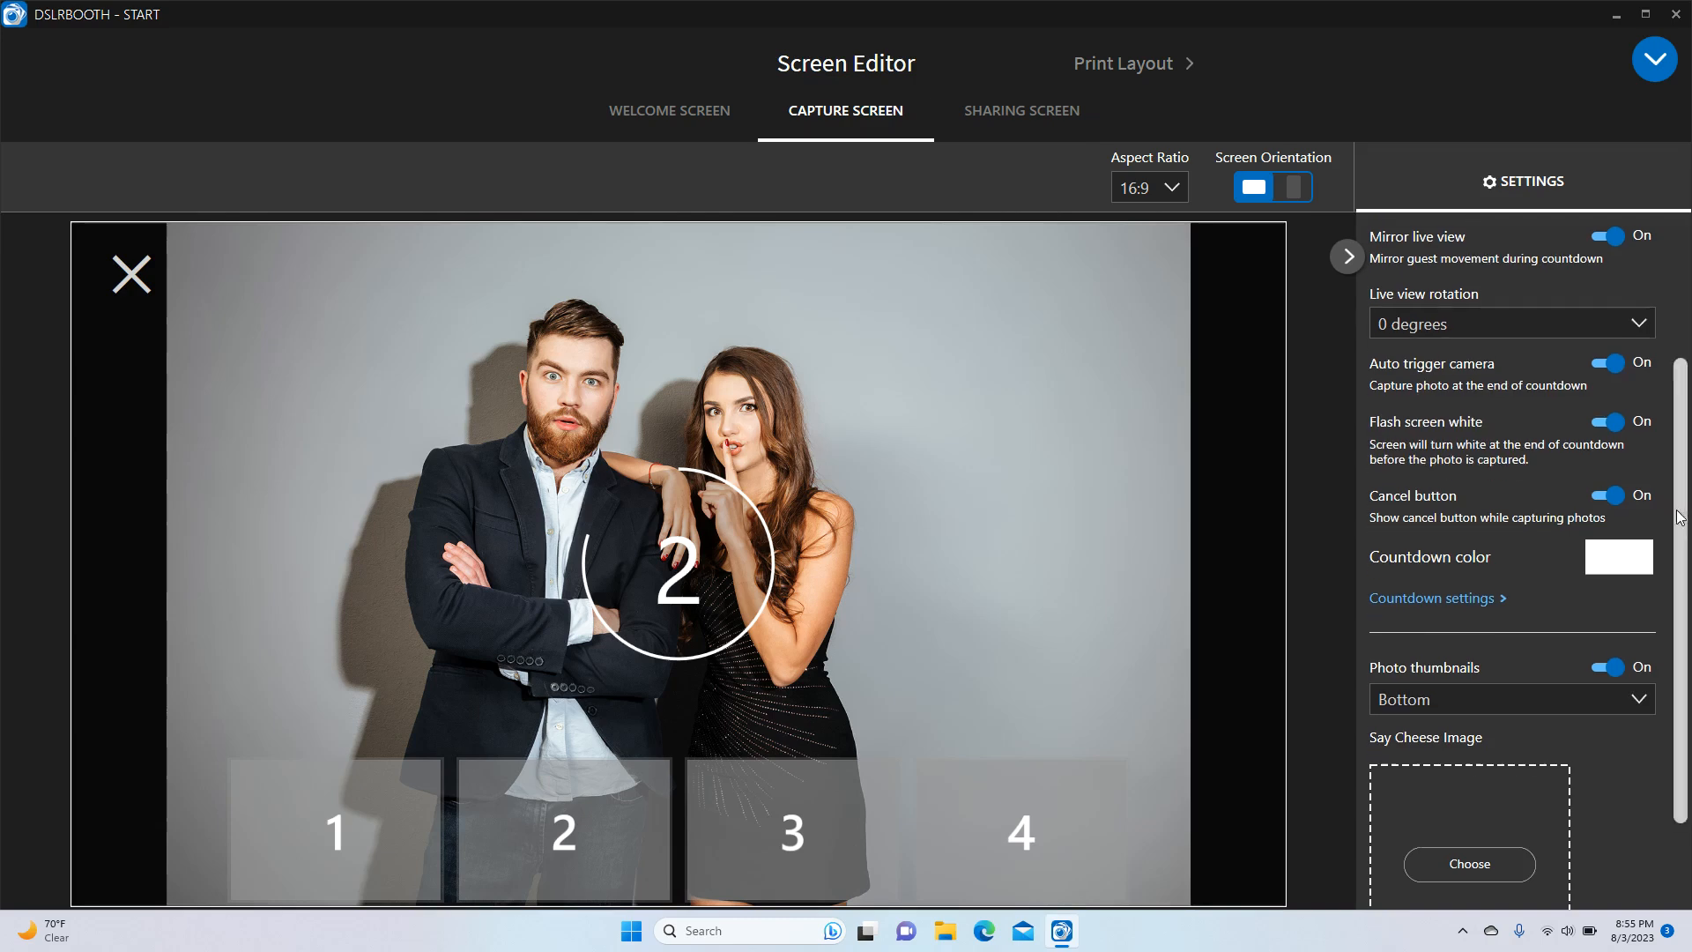
left_click_drag(1670, 555, 1670, 566)
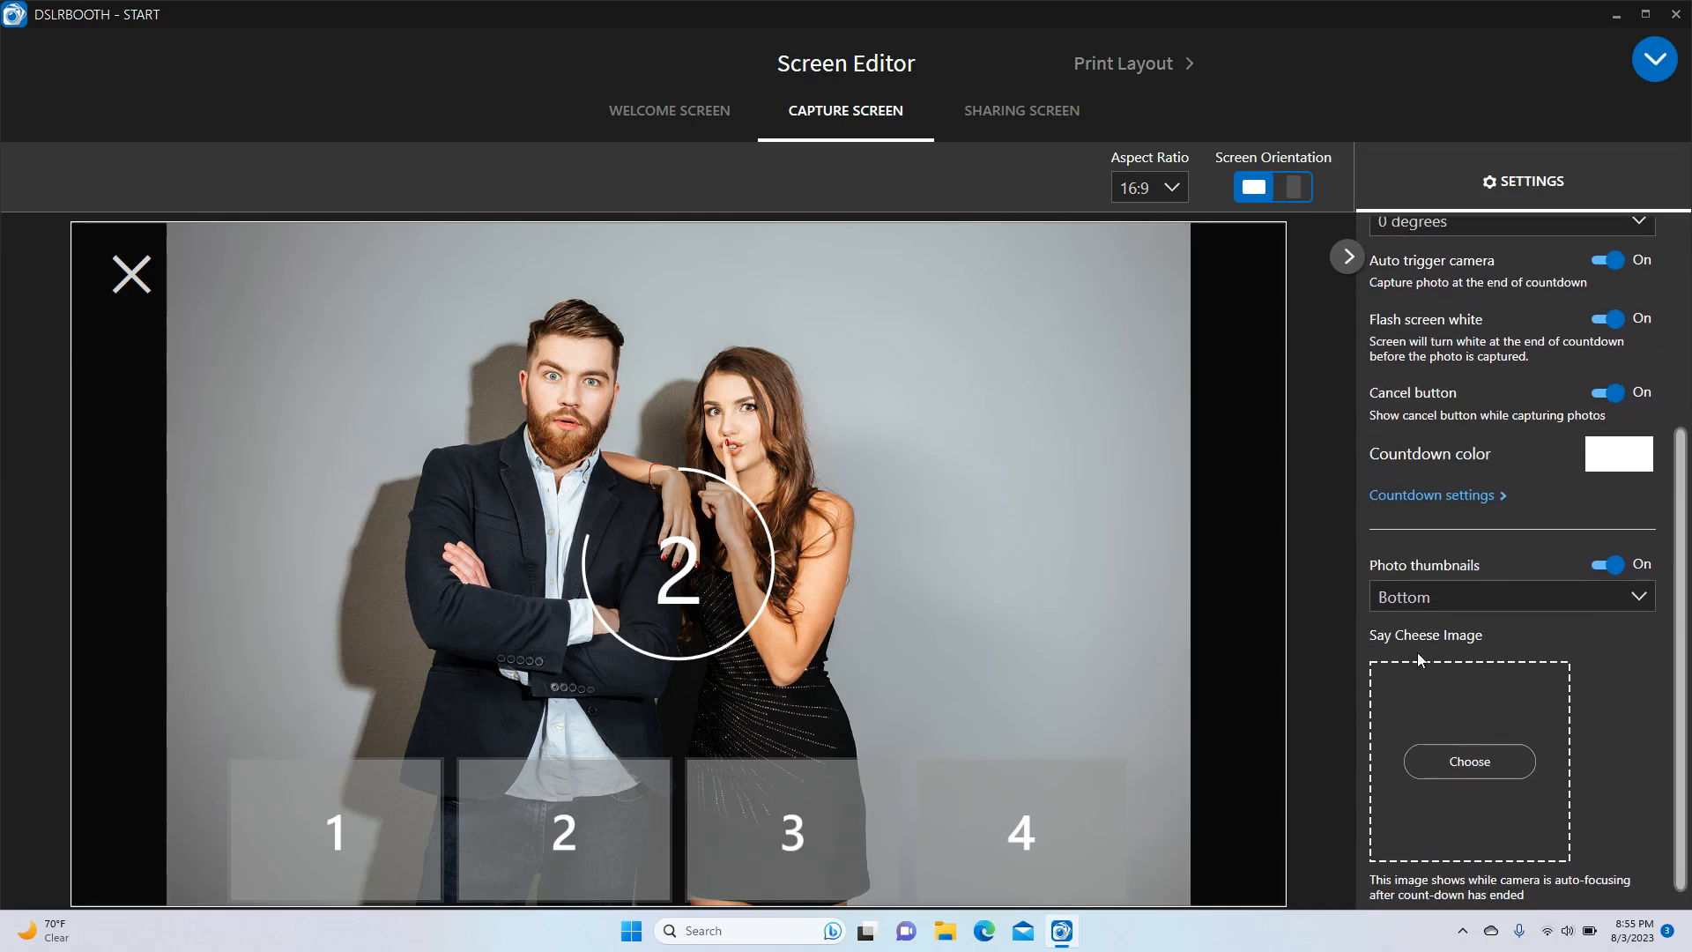
left_click(1487, 761)
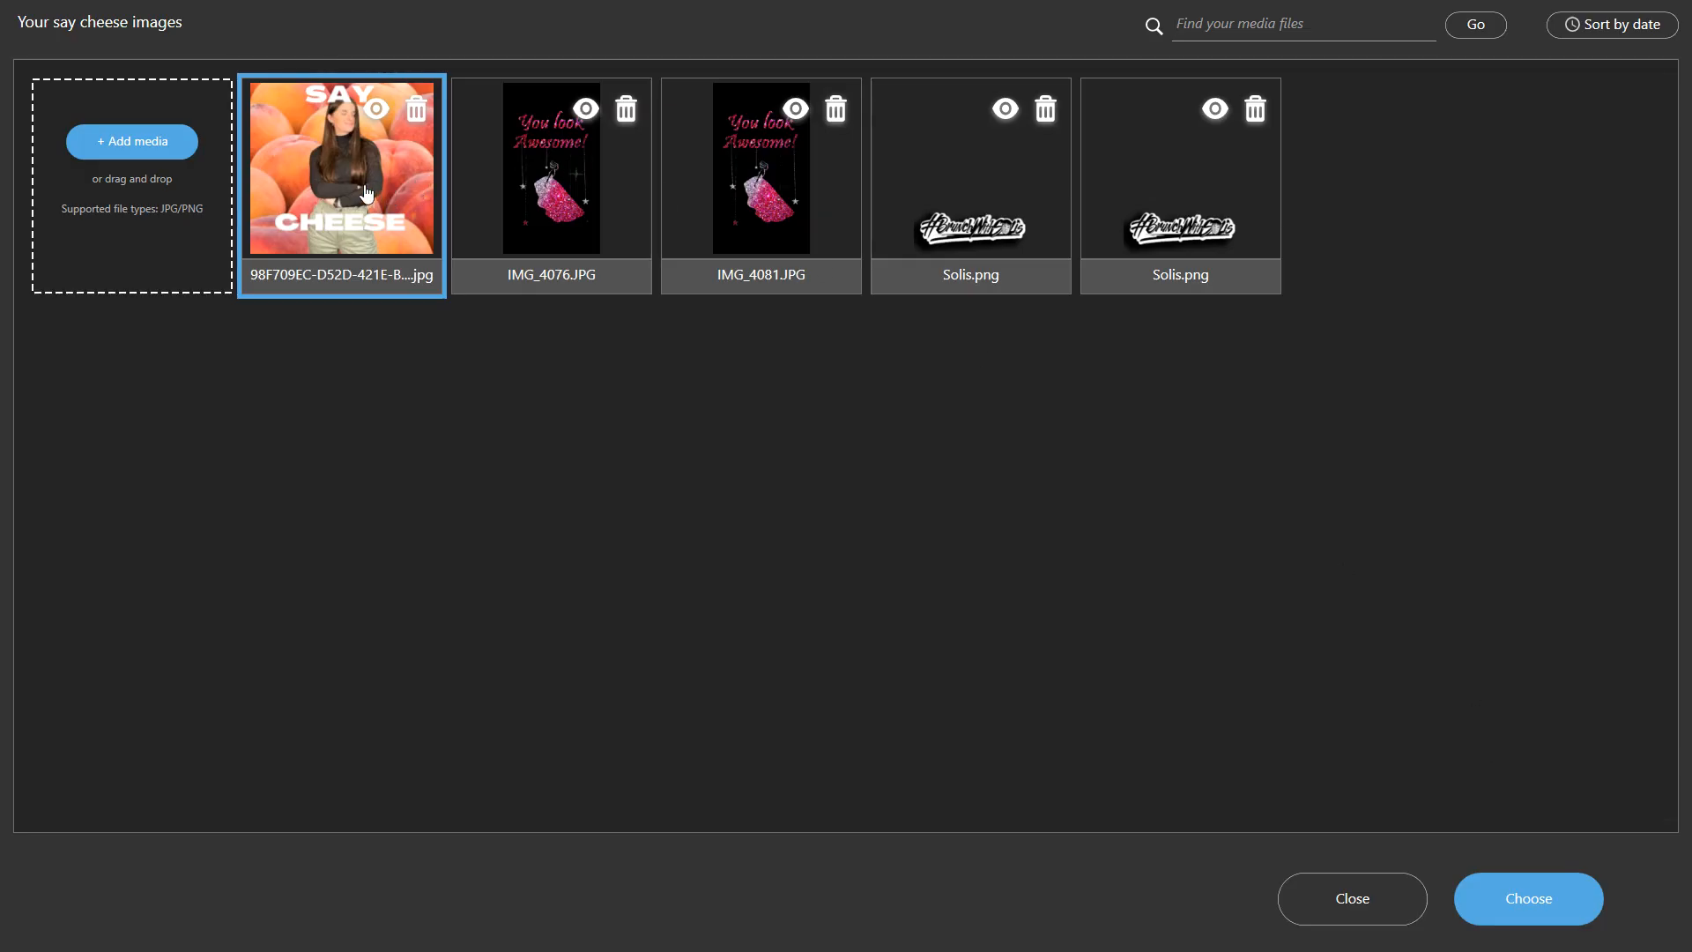
left_click(376, 113)
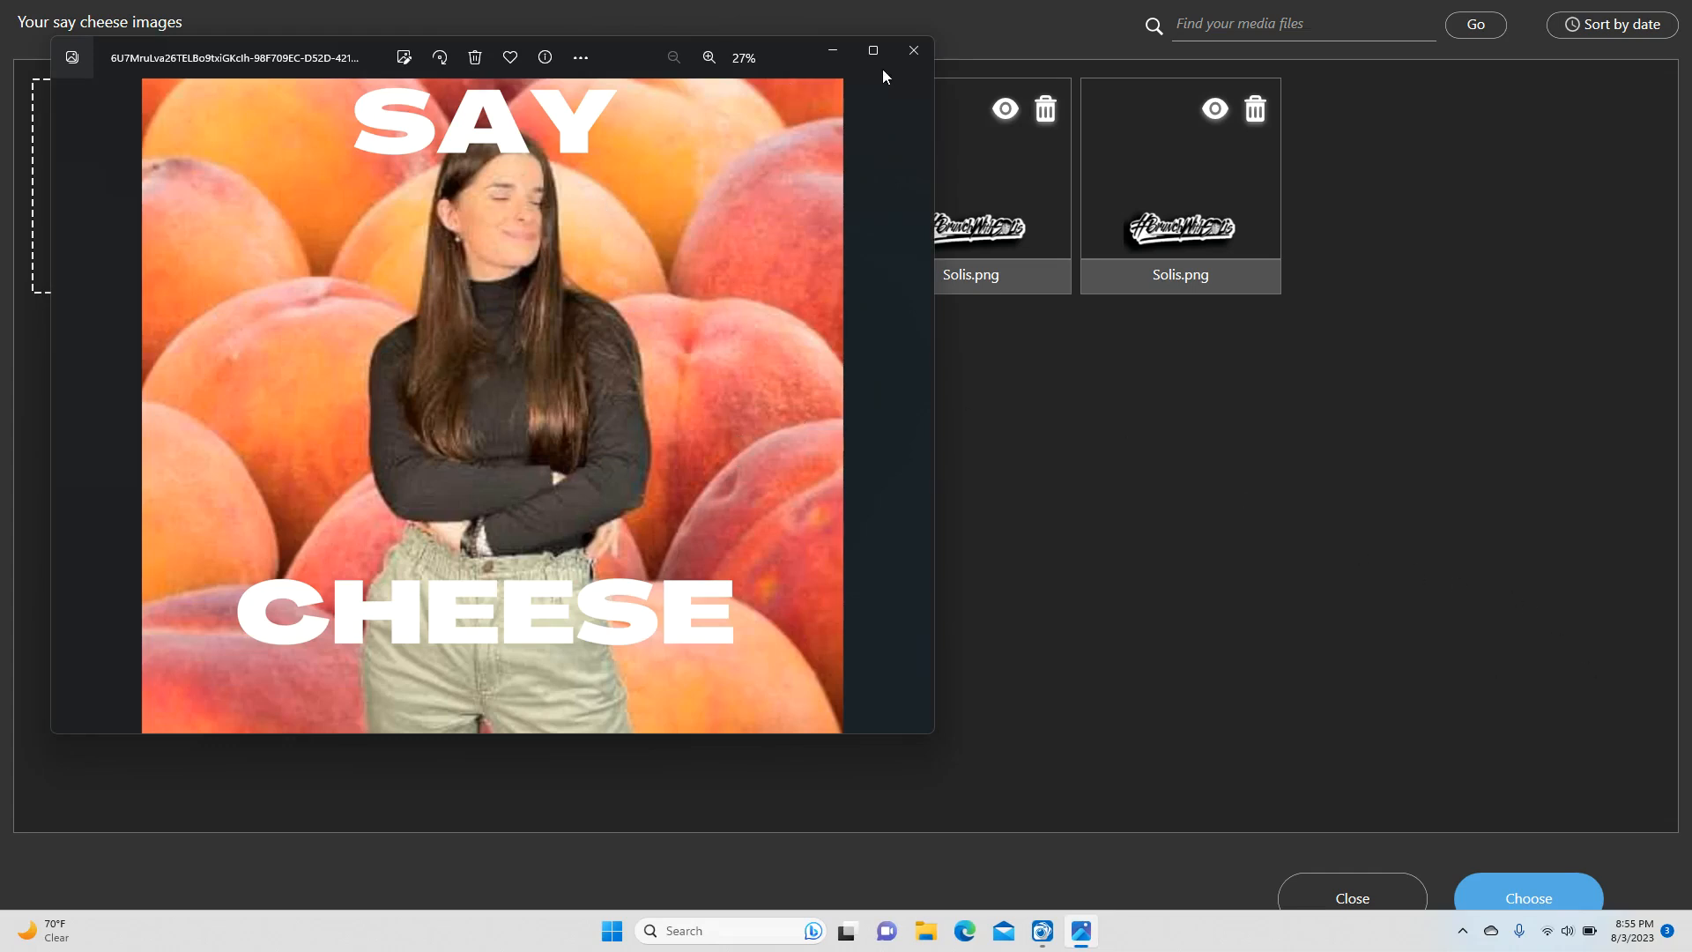
left_click(911, 50)
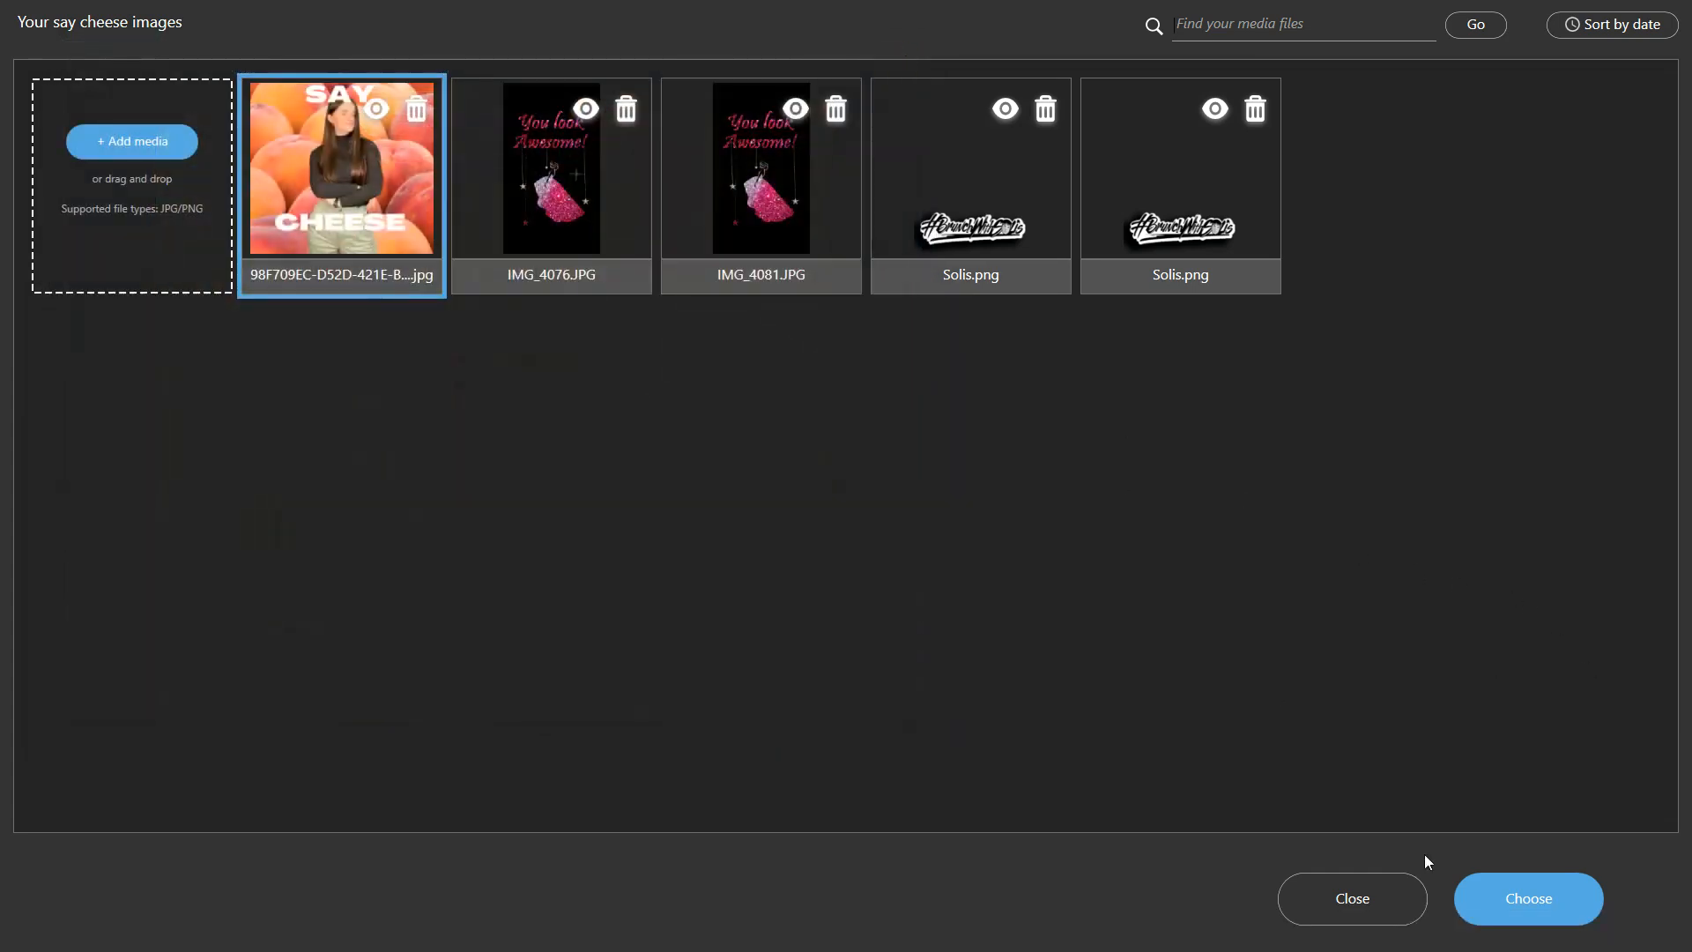
left_click(1378, 906)
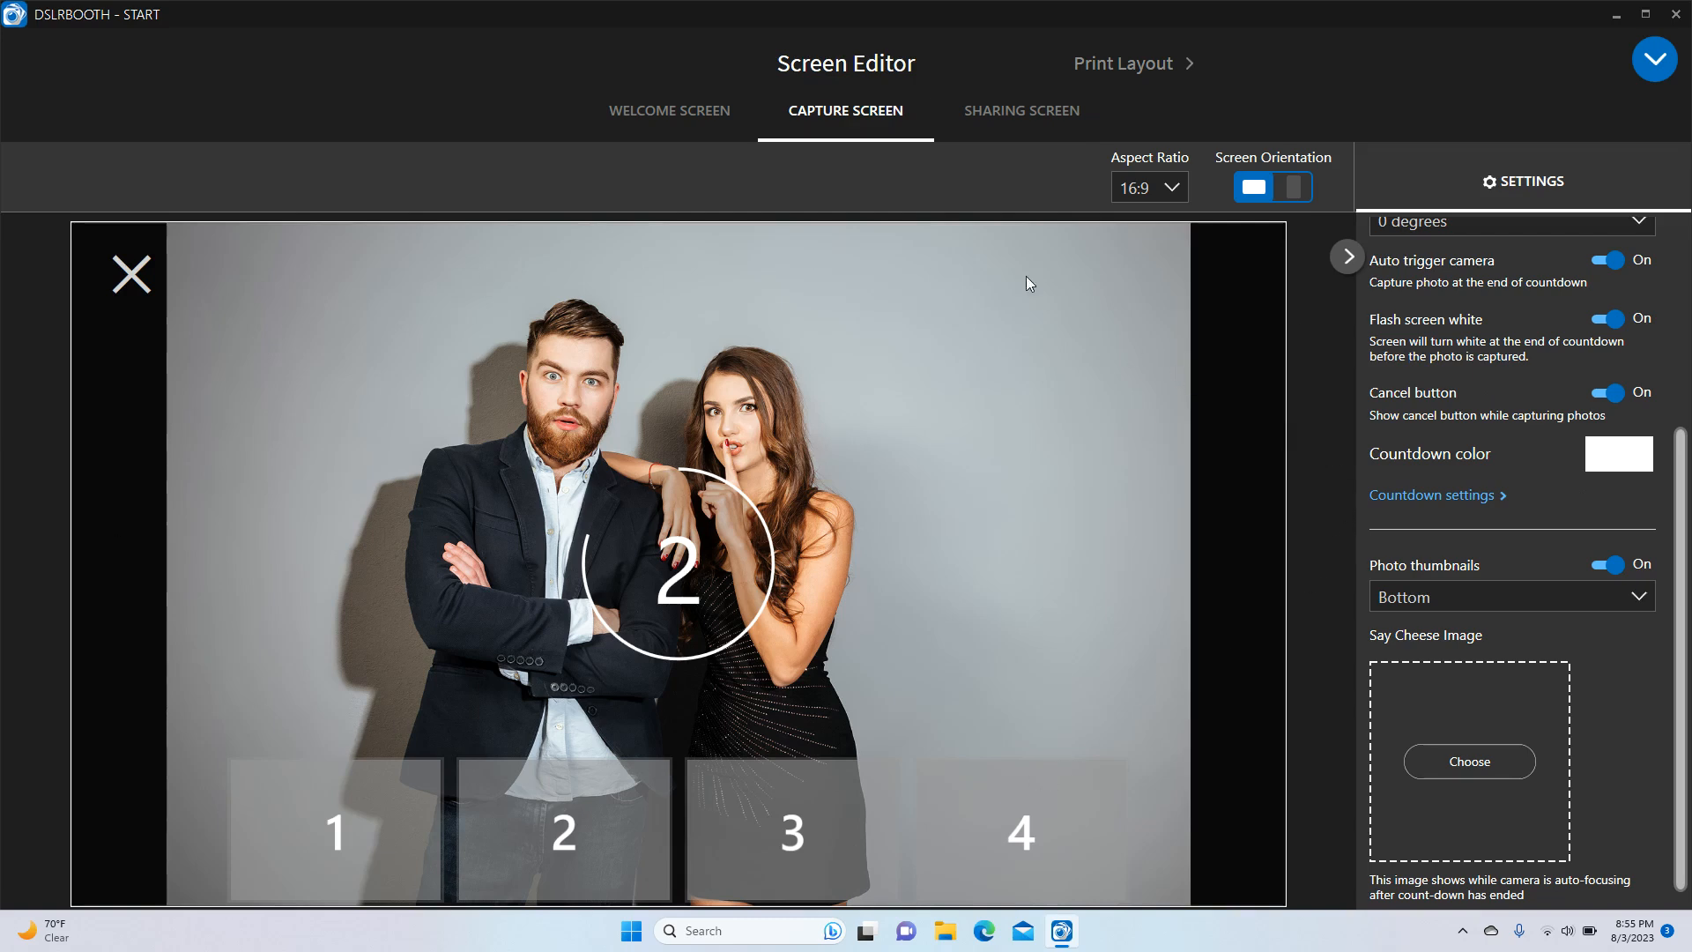
Show the sharing screen layout and start adding an image to it
left_click(1022, 120)
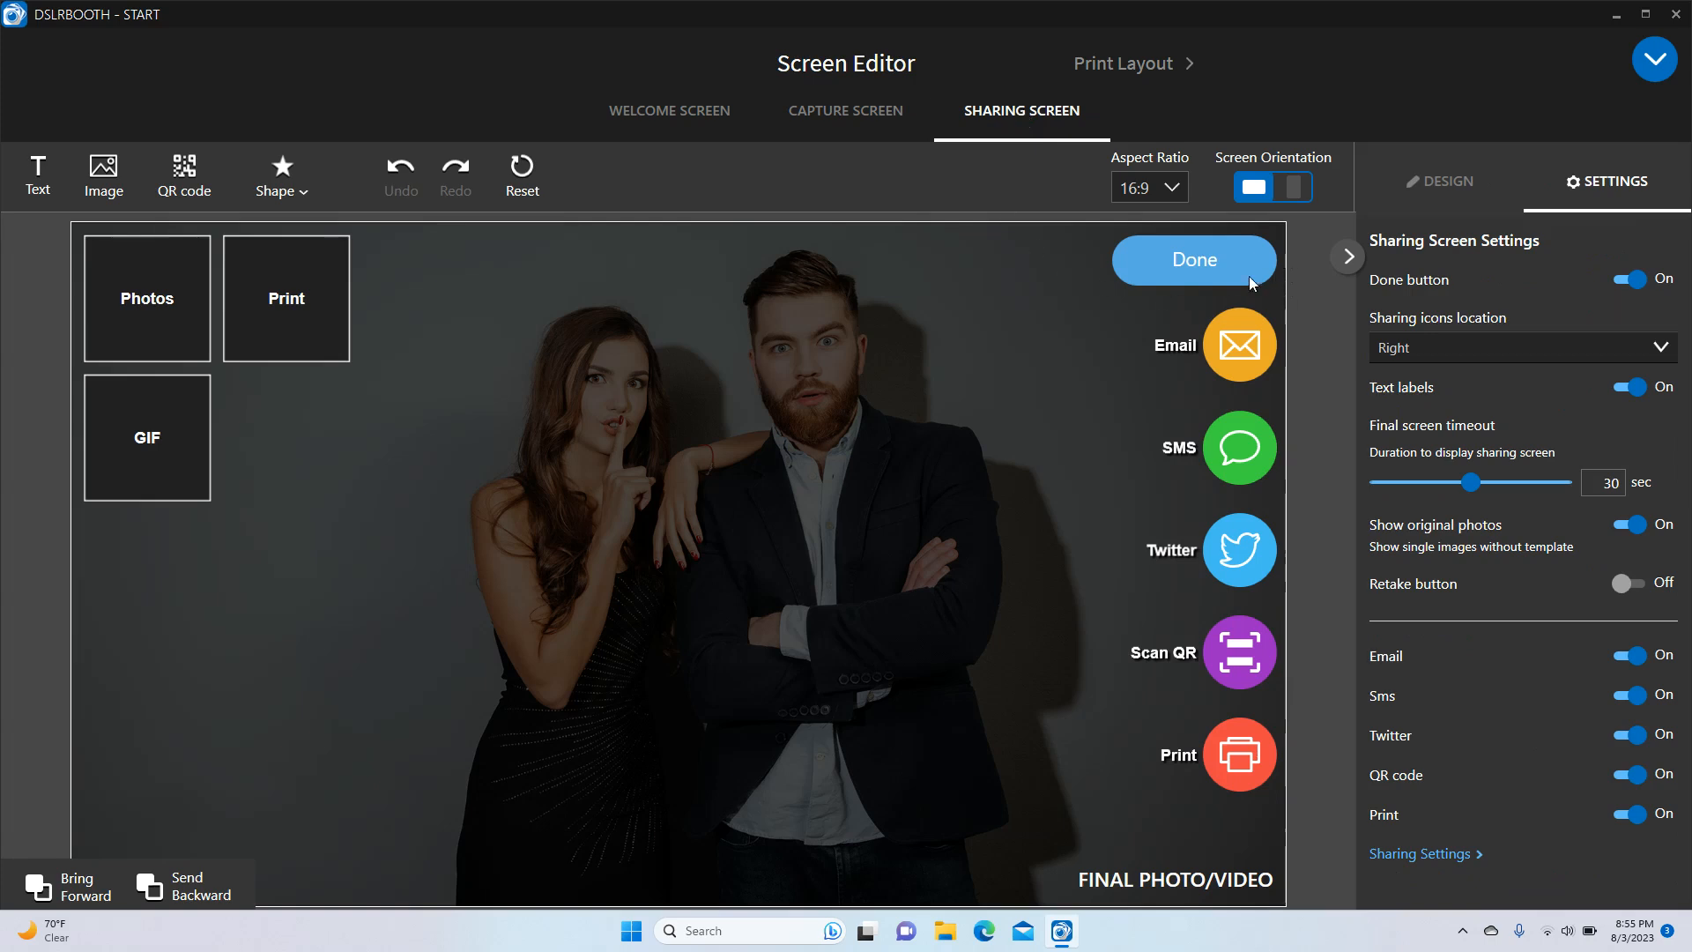
left_click(106, 167)
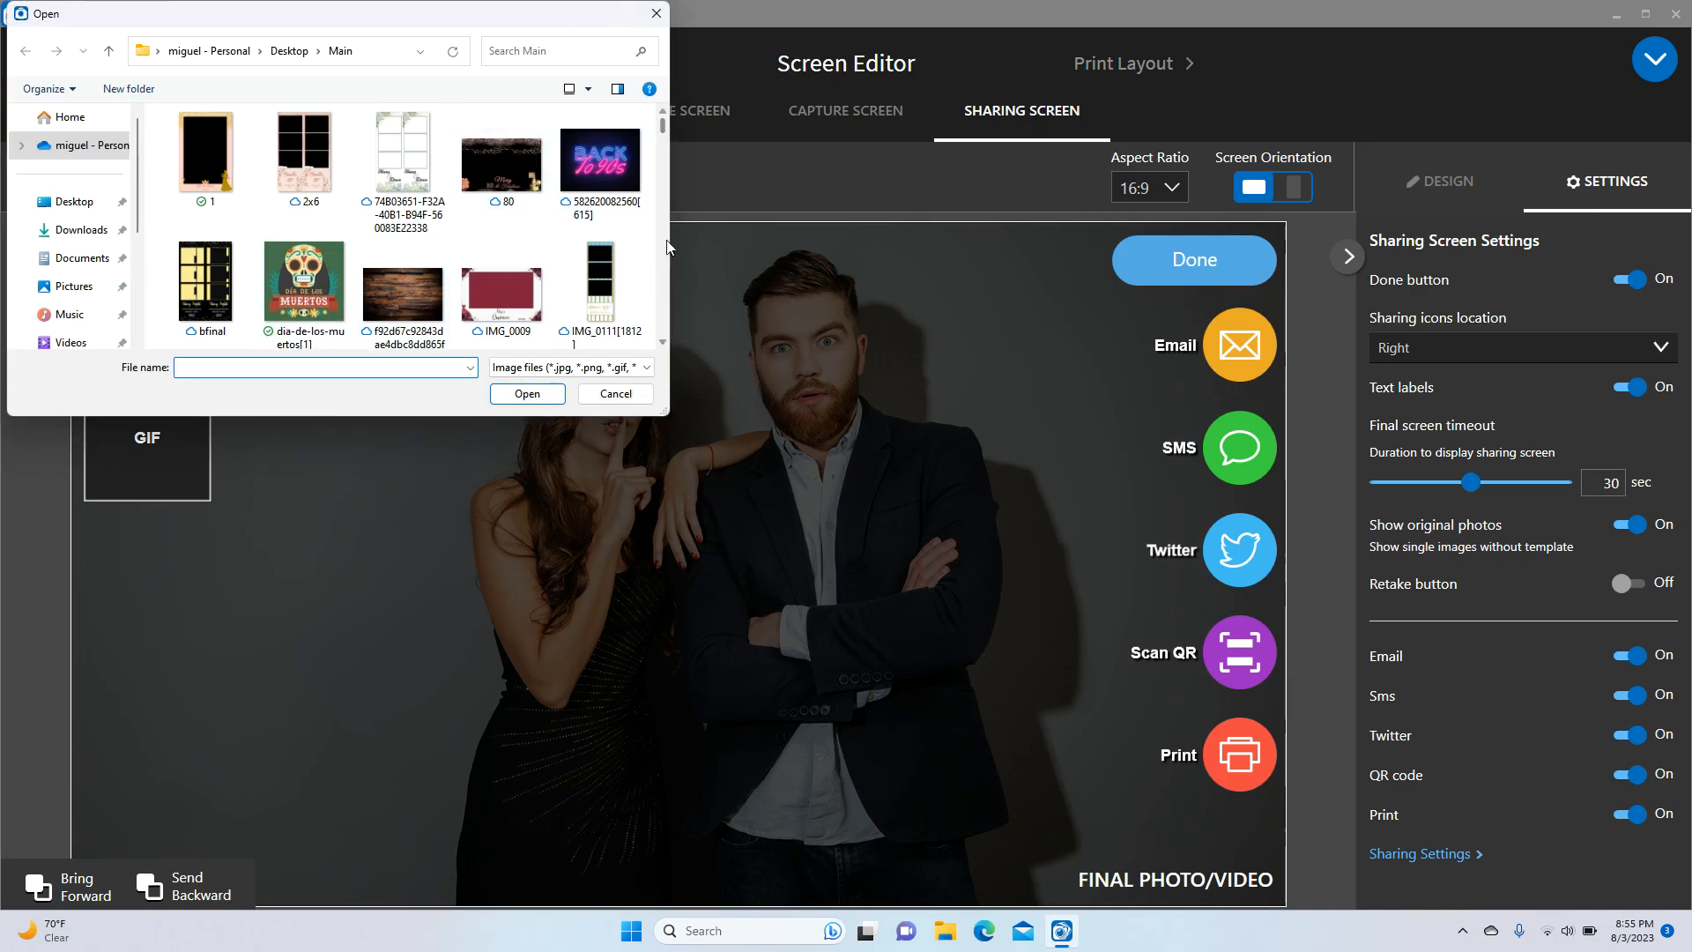
Scroll through the image files, then cancel without adding one
scroll(667, 348, "down", 5)
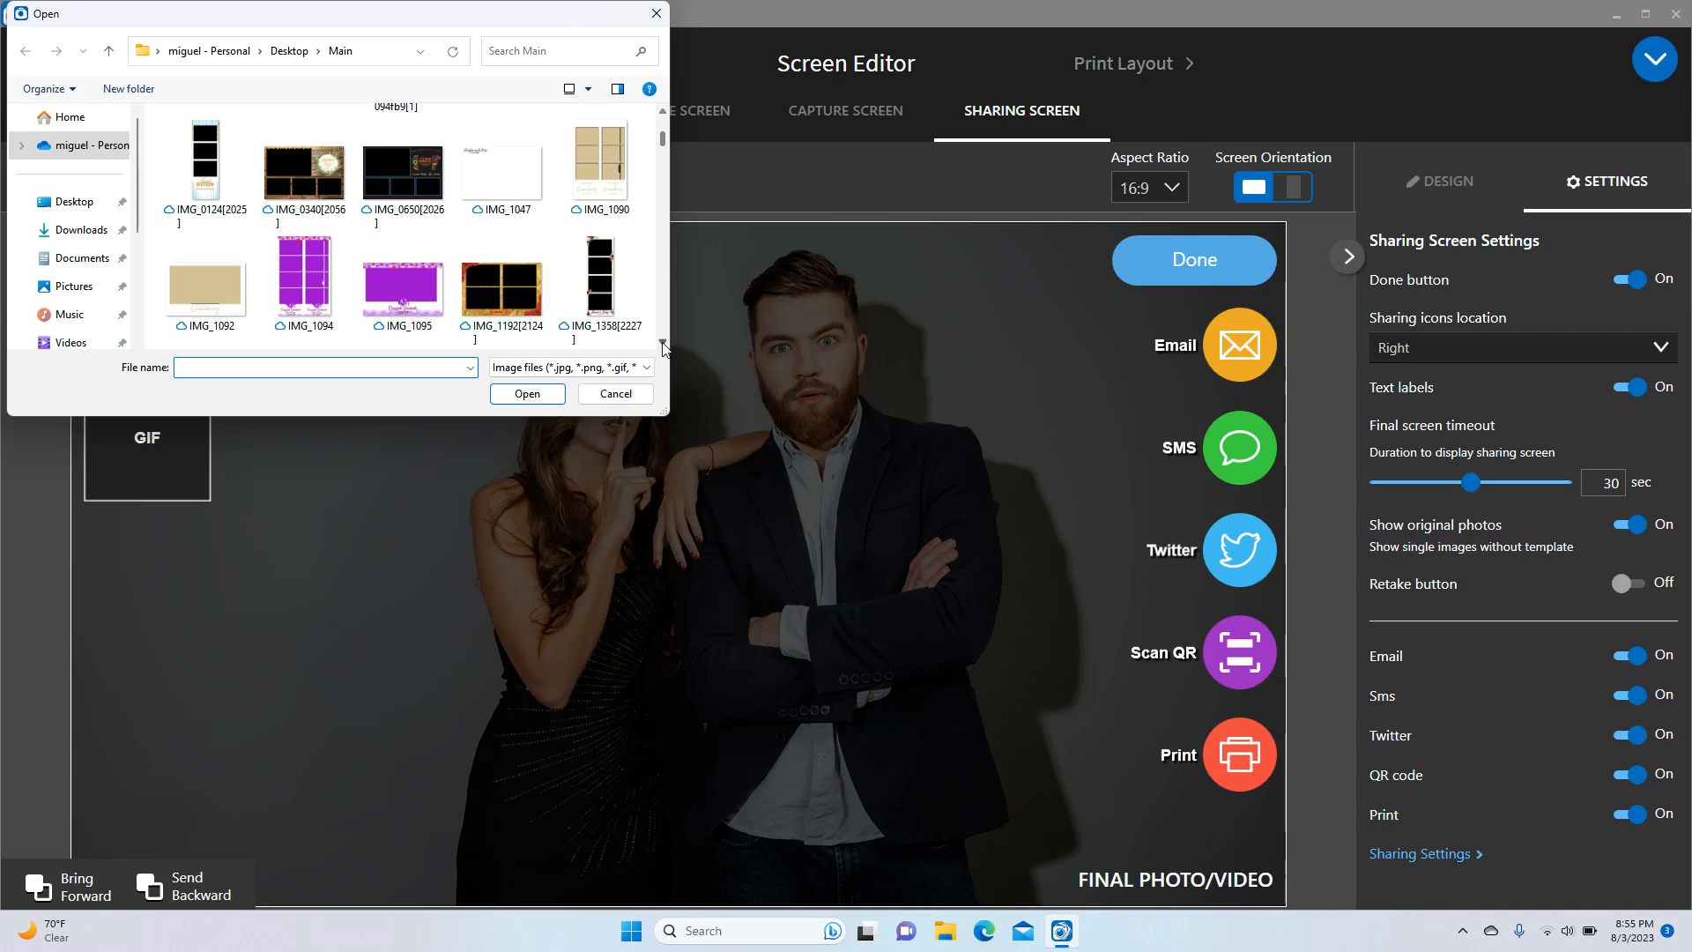
left_click(615, 394)
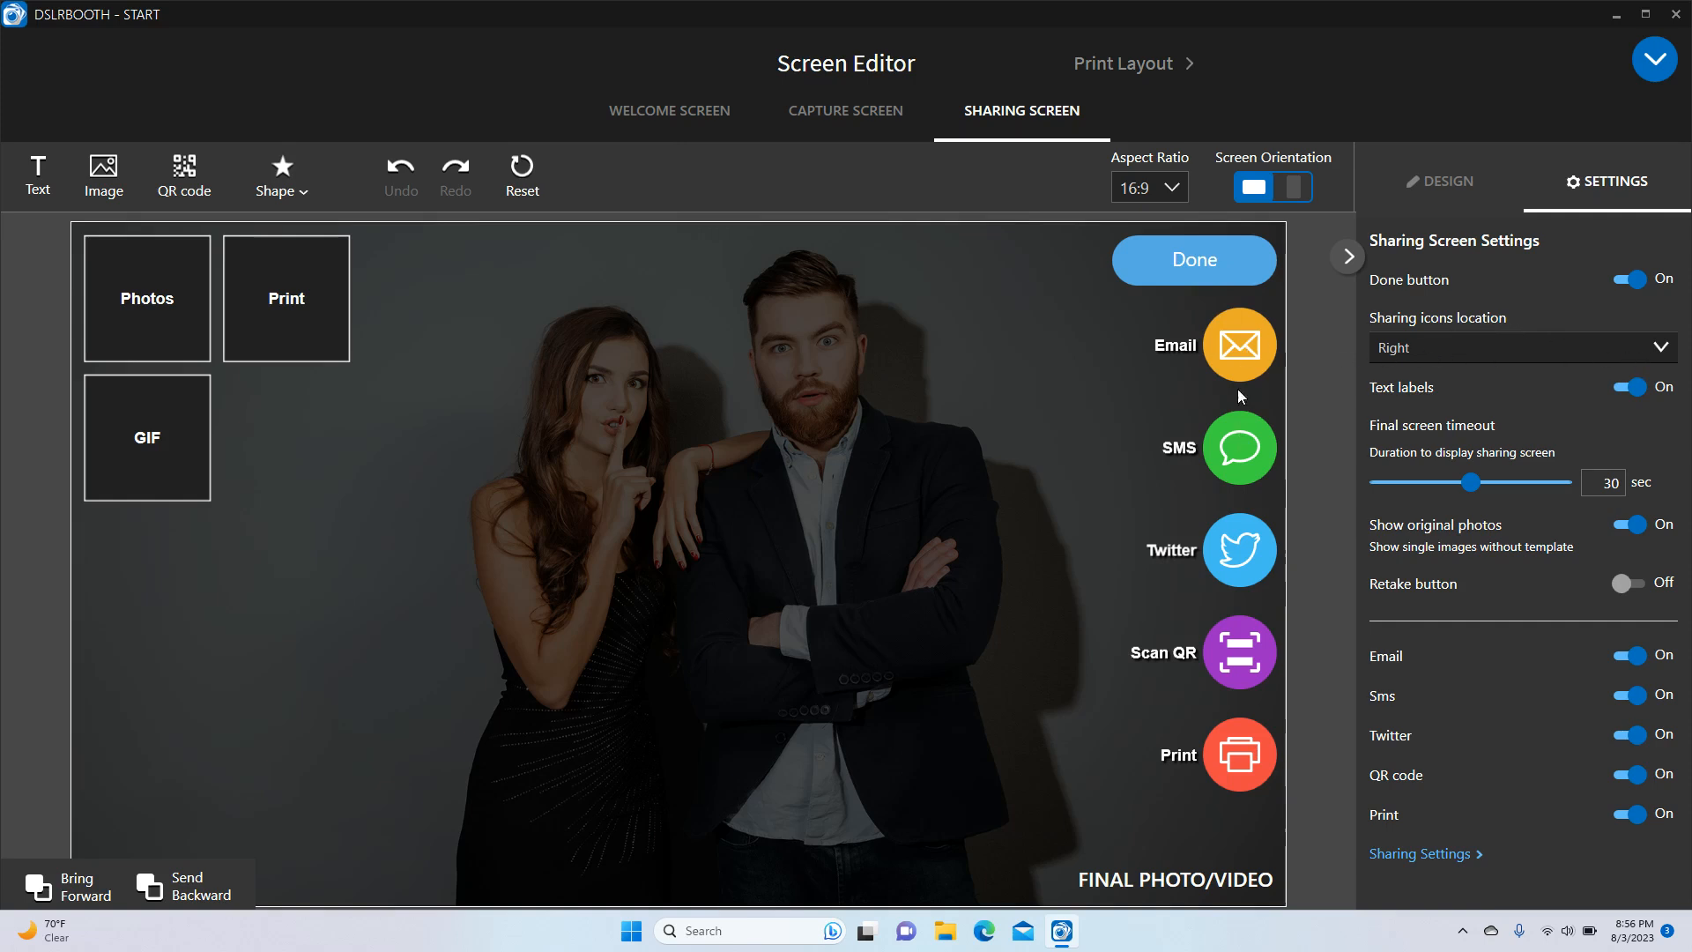
left_click(1486, 339)
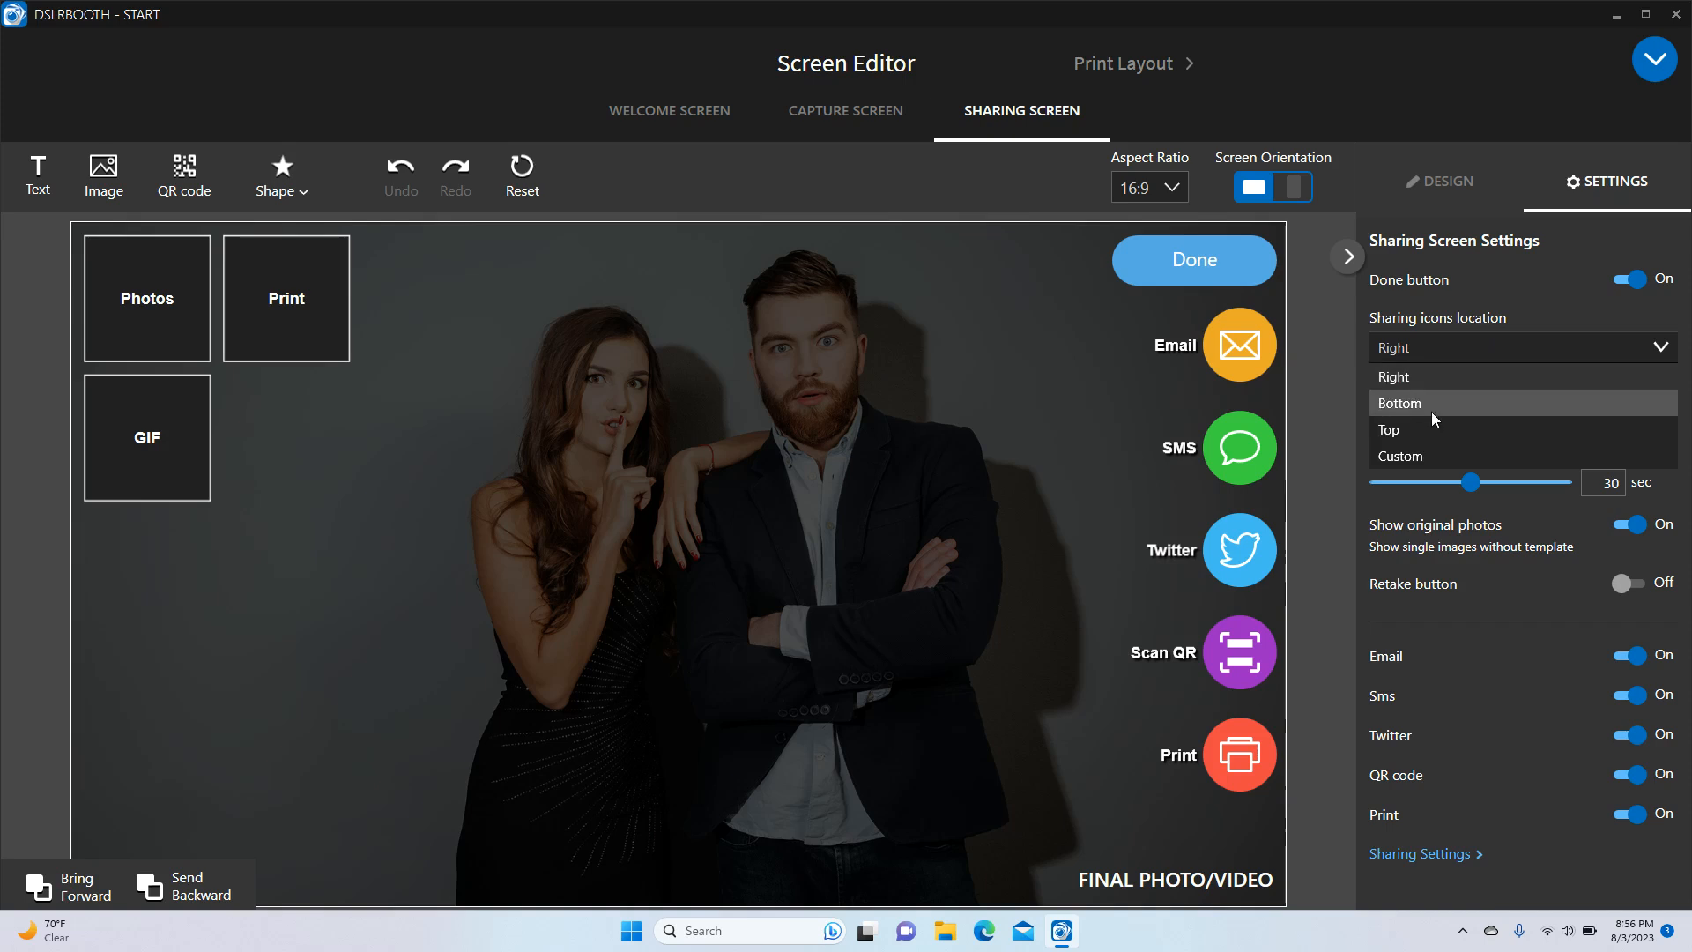
left_click(1533, 305)
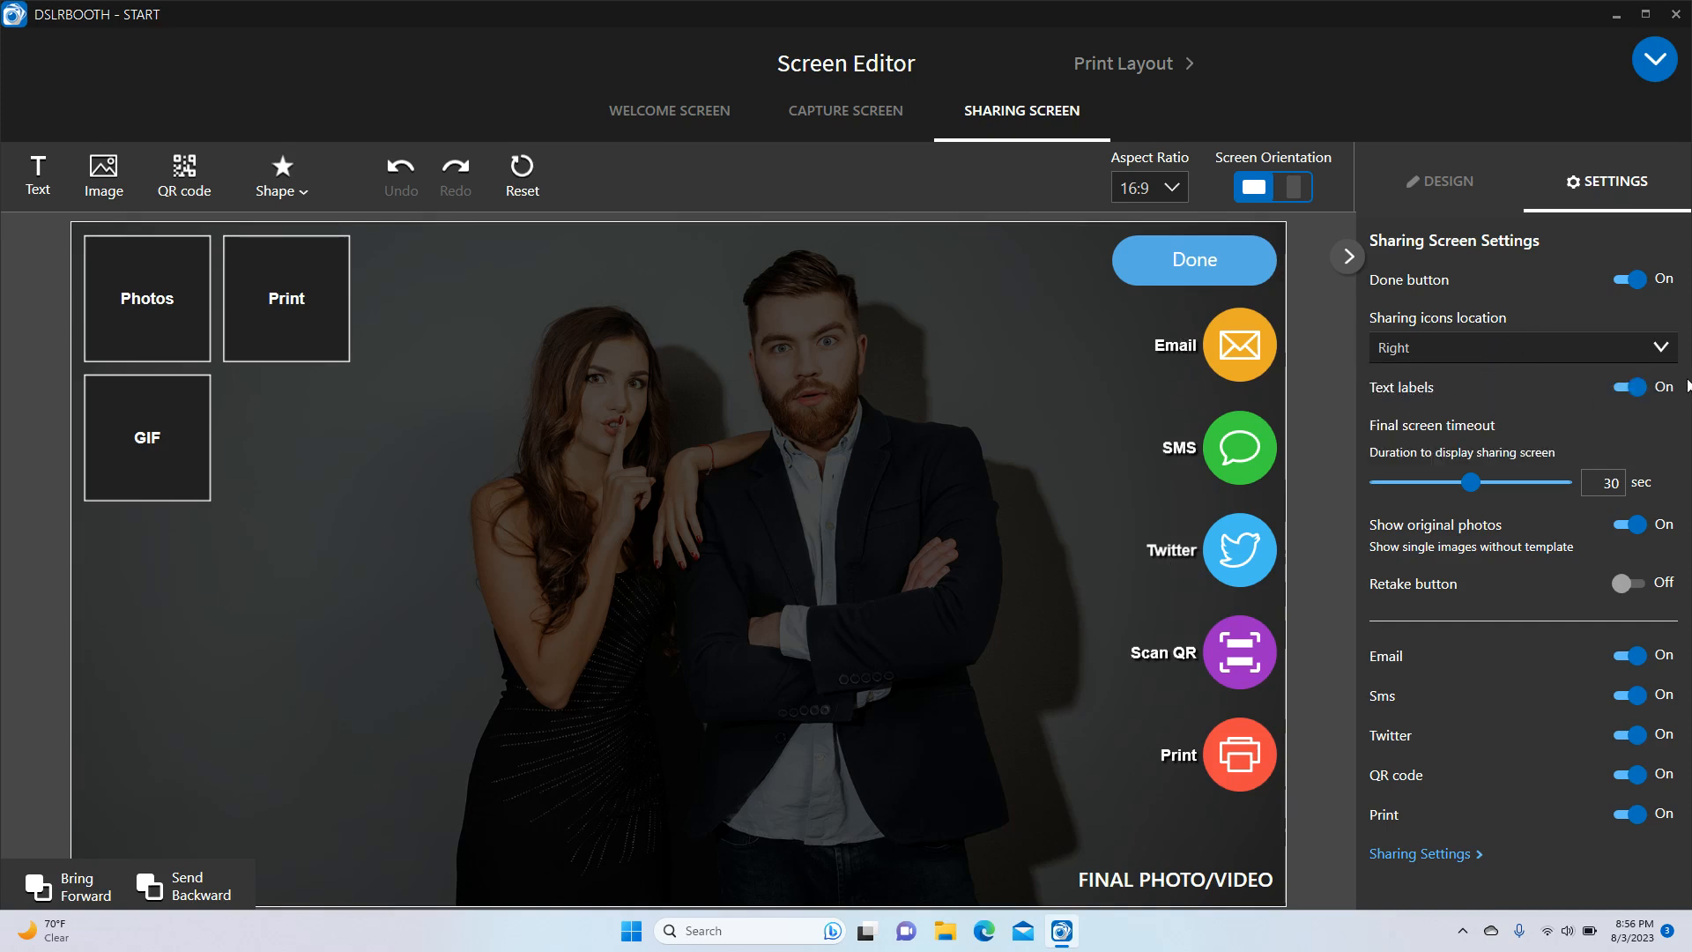
left_click(1618, 385)
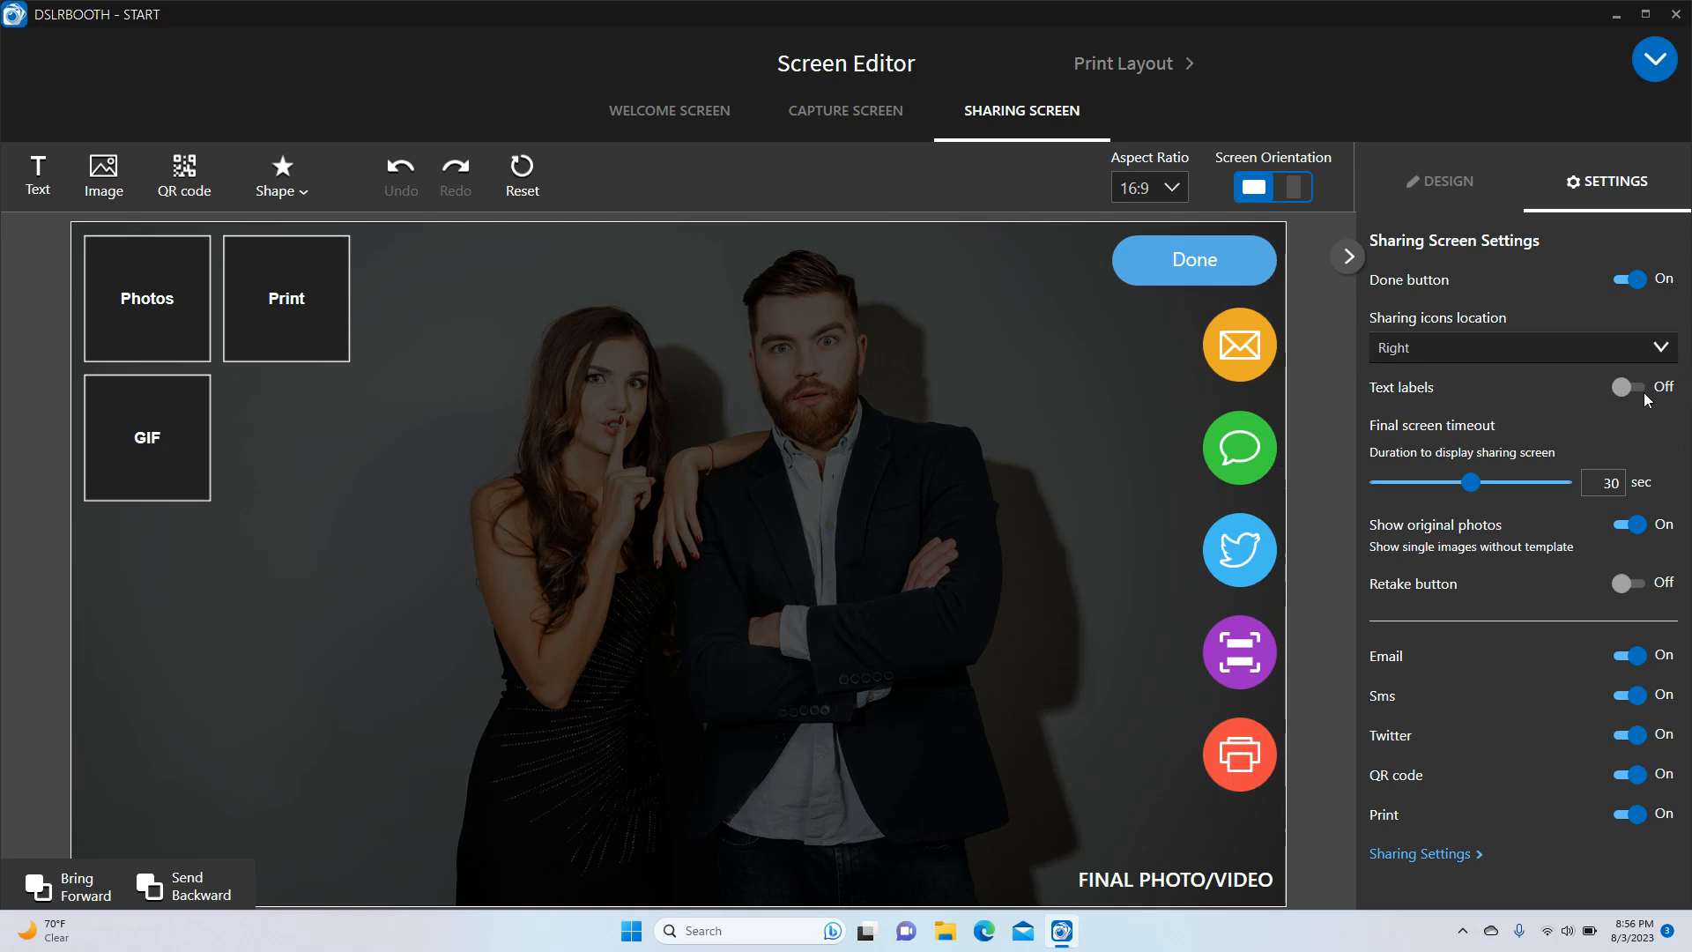
left_click(1637, 388)
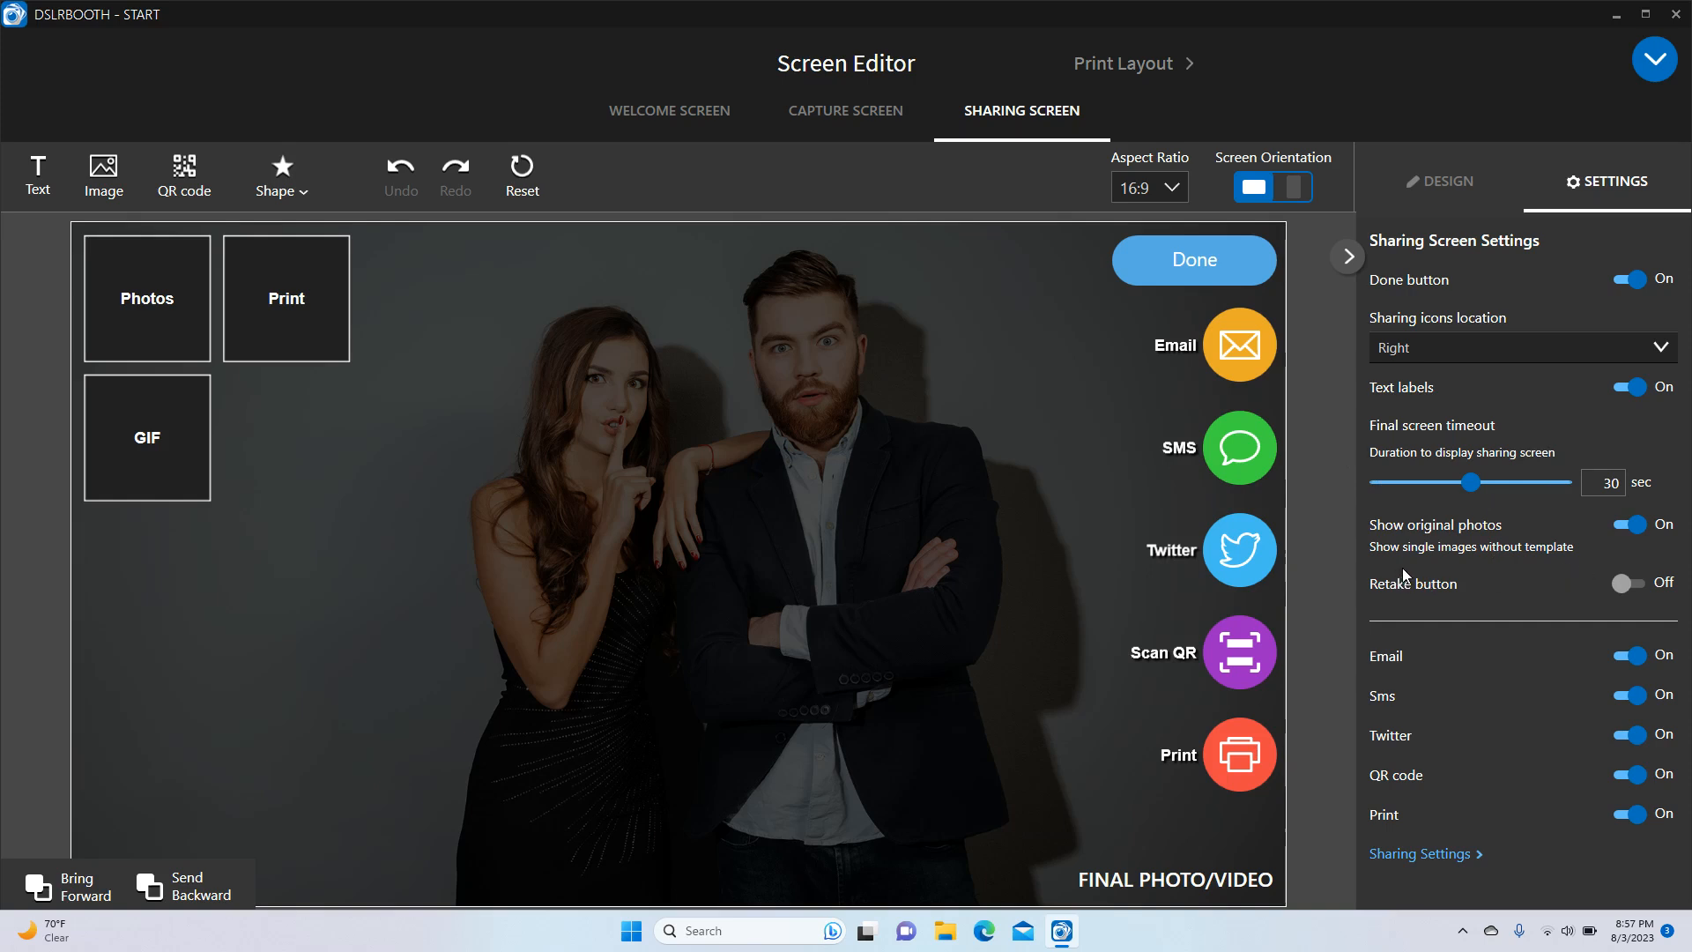
Toggle the Retake button on and back off, then set Show original photos to Off
left_click(1624, 581)
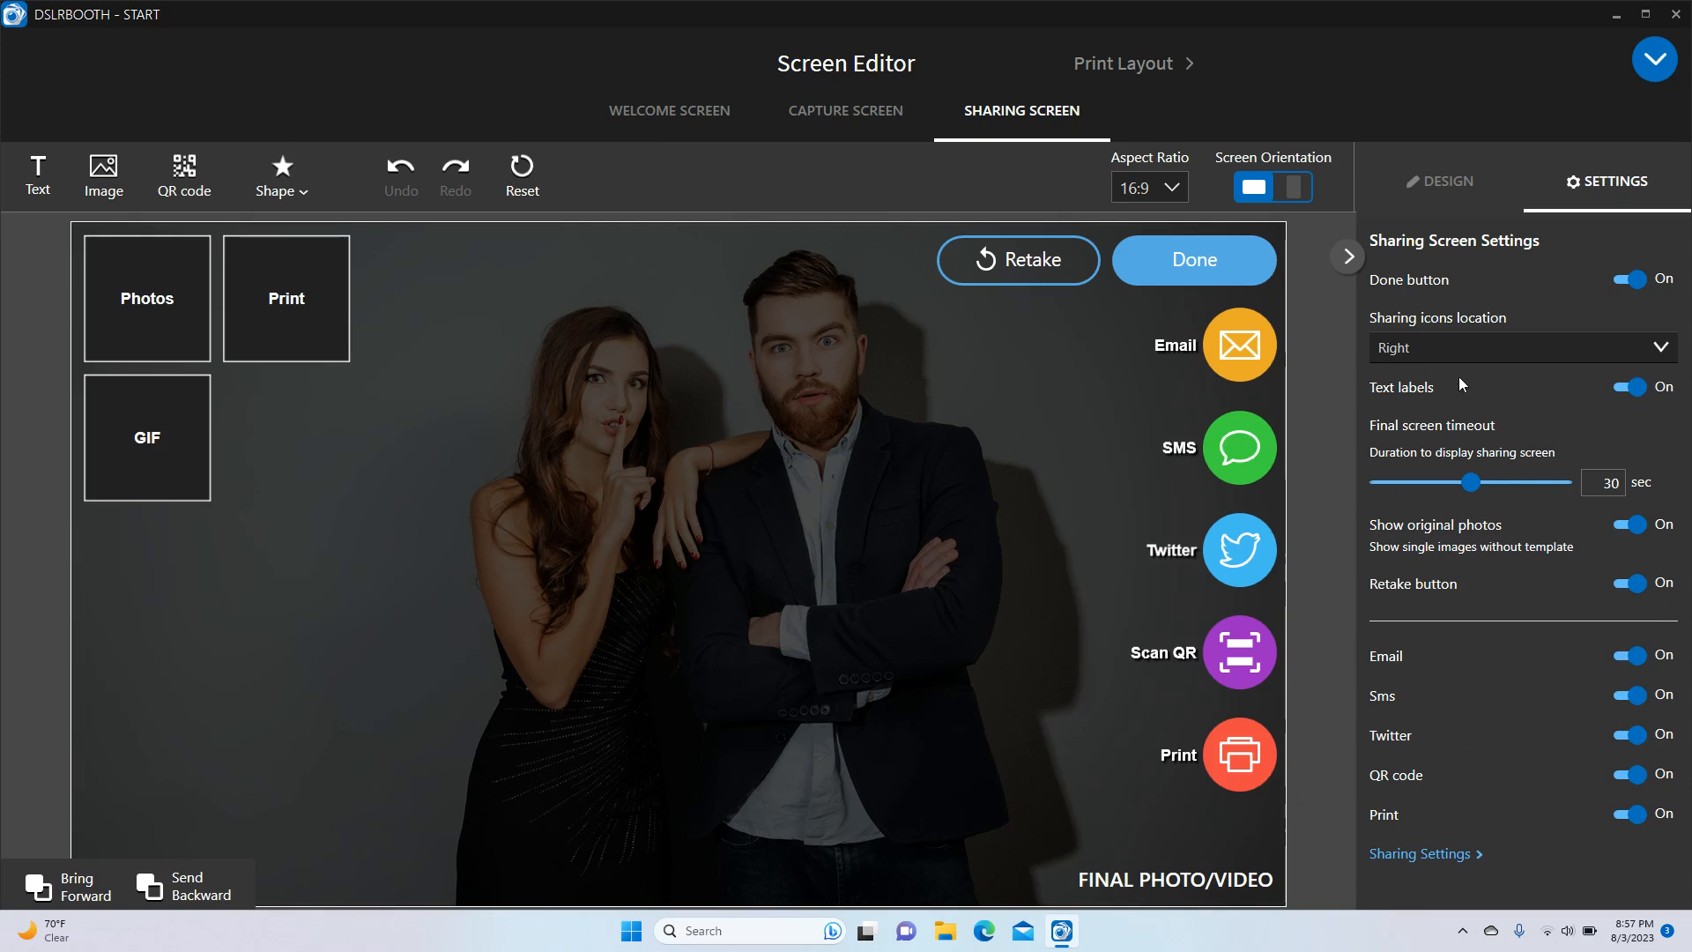
left_click(1630, 589)
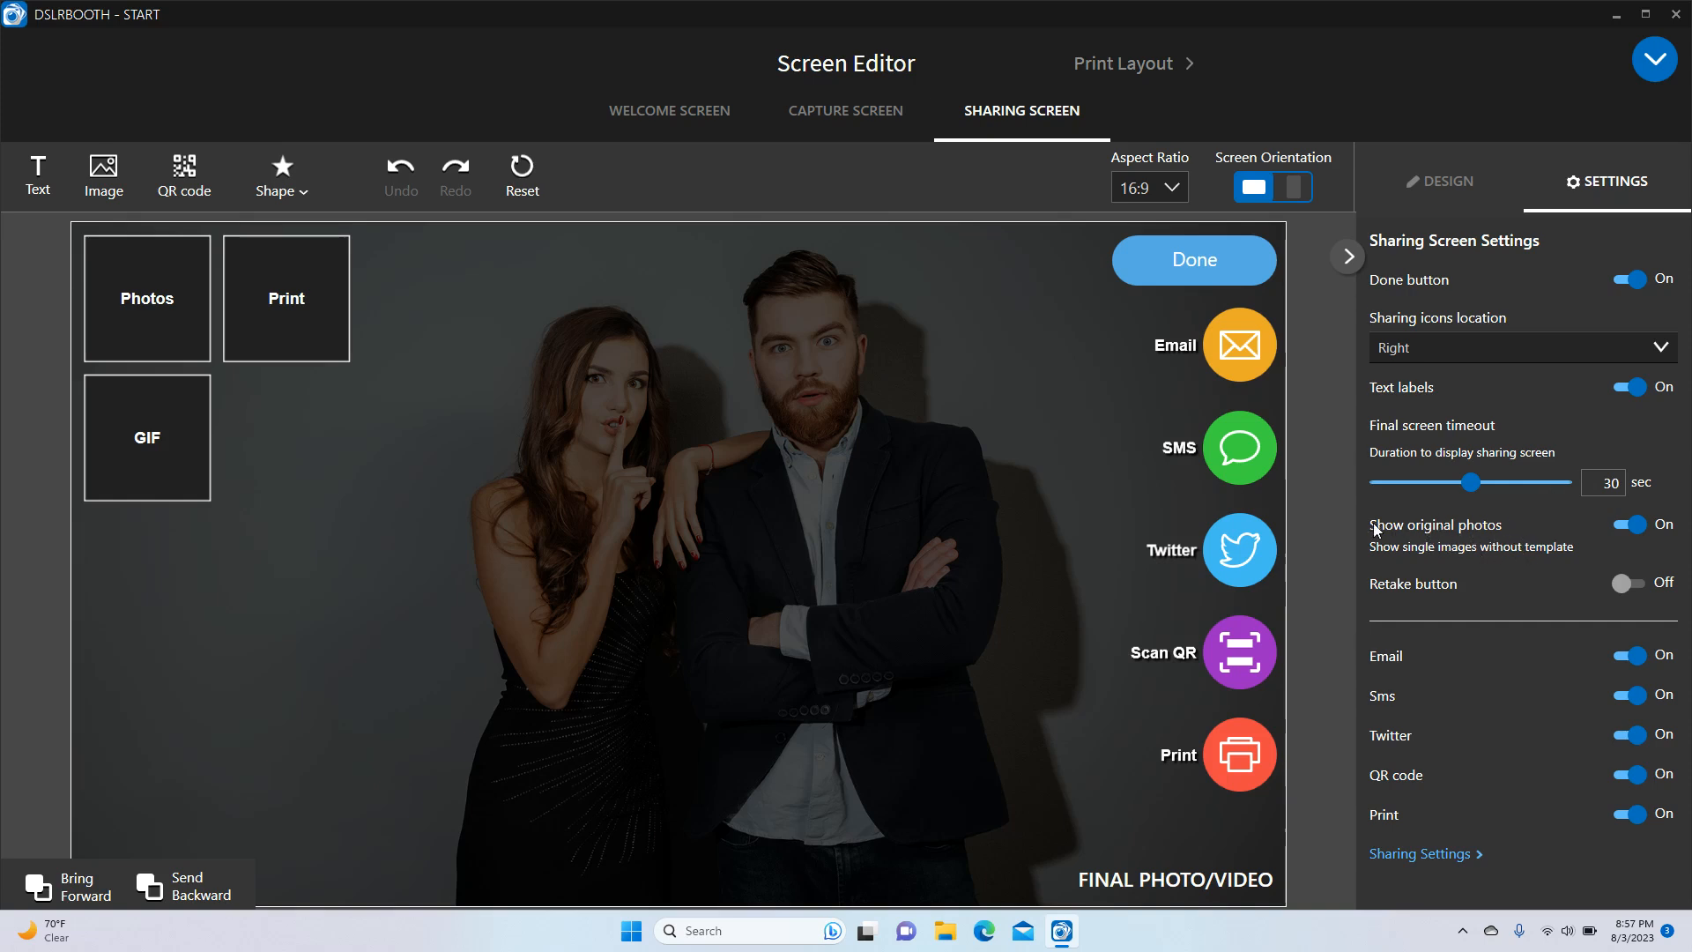
left_click(1627, 527)
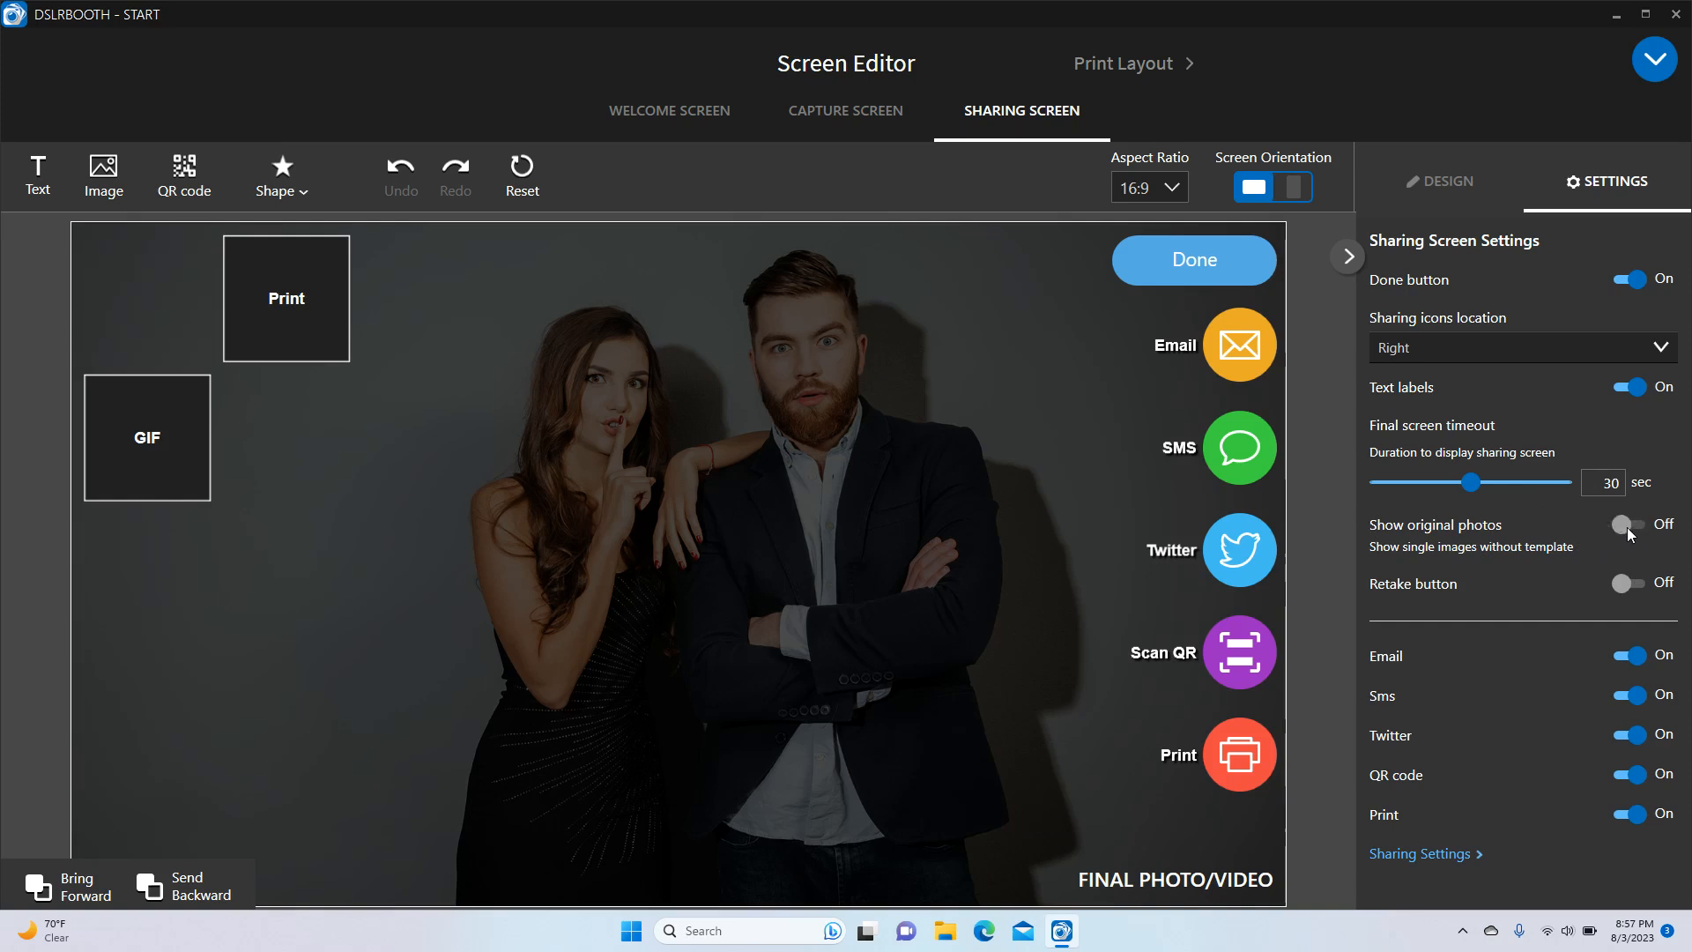
left_click(1627, 527)
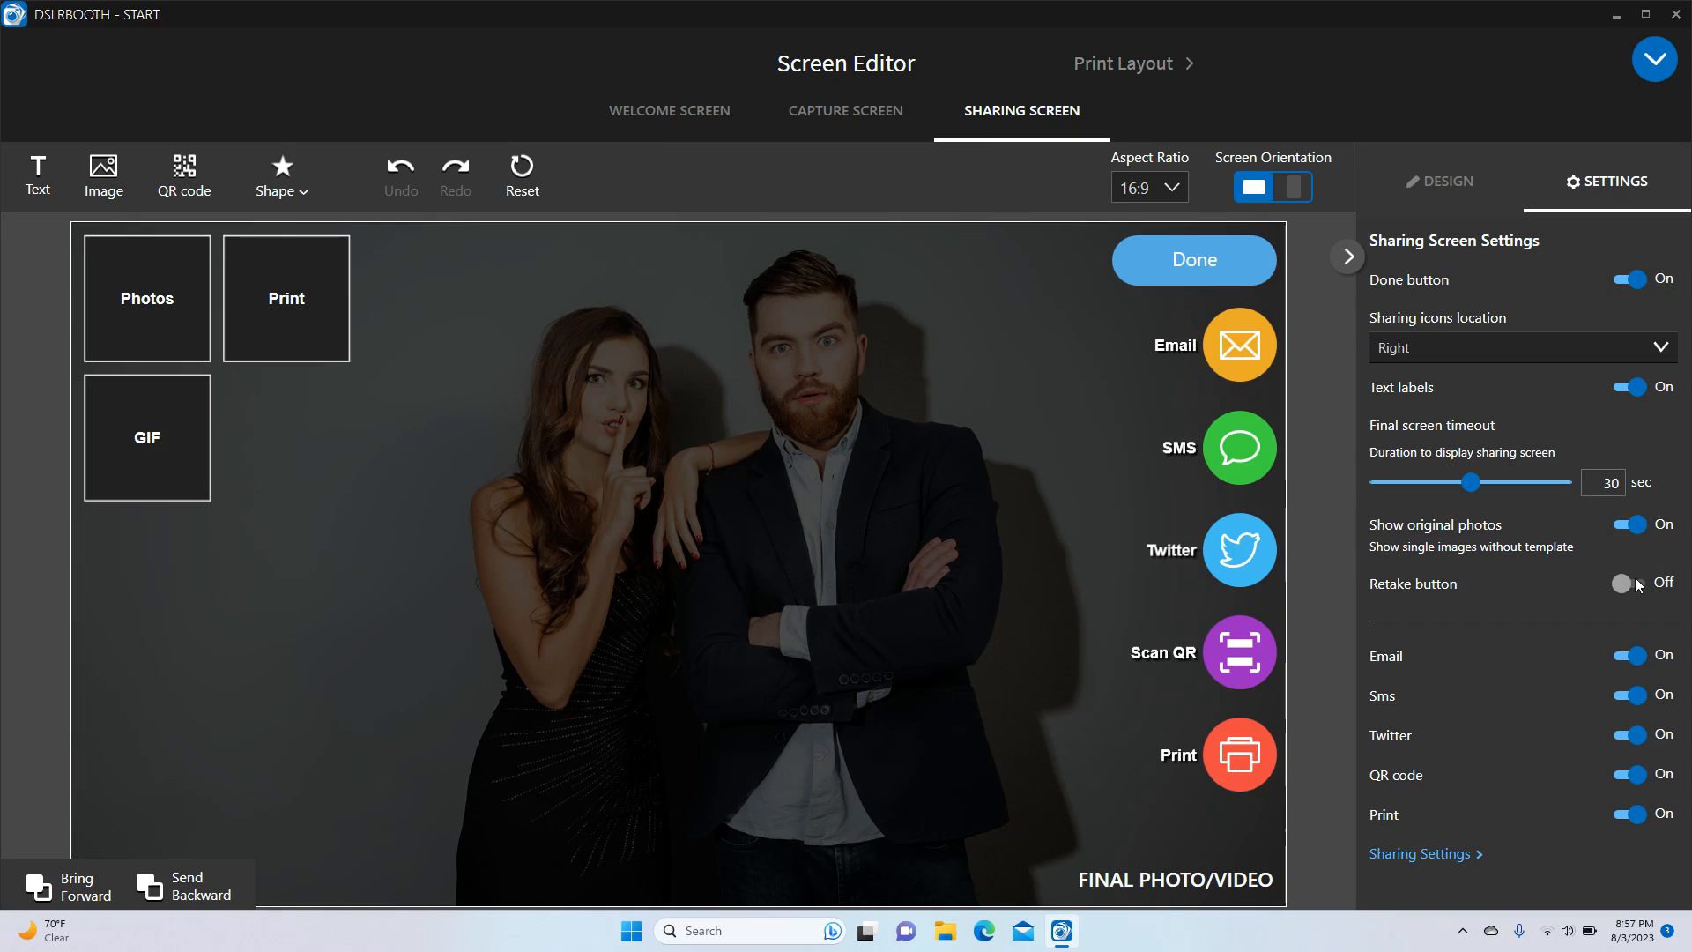
left_click(1626, 529)
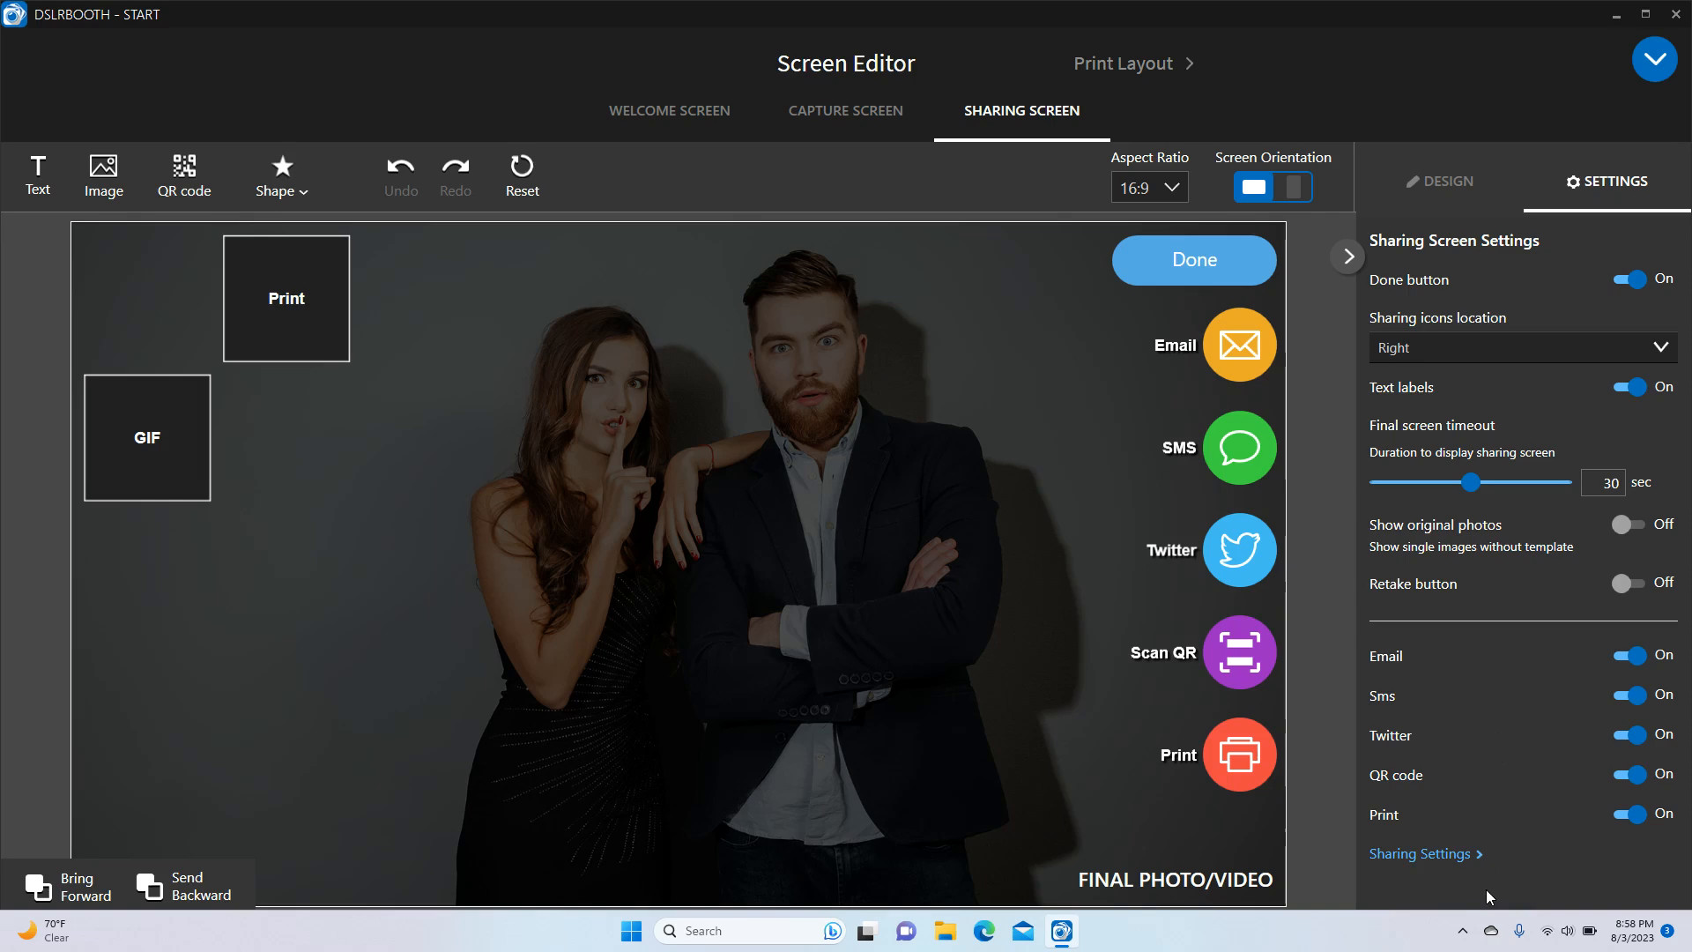
Go to Sharing Settings and switch Email sharing off and back on
left_click(1408, 854)
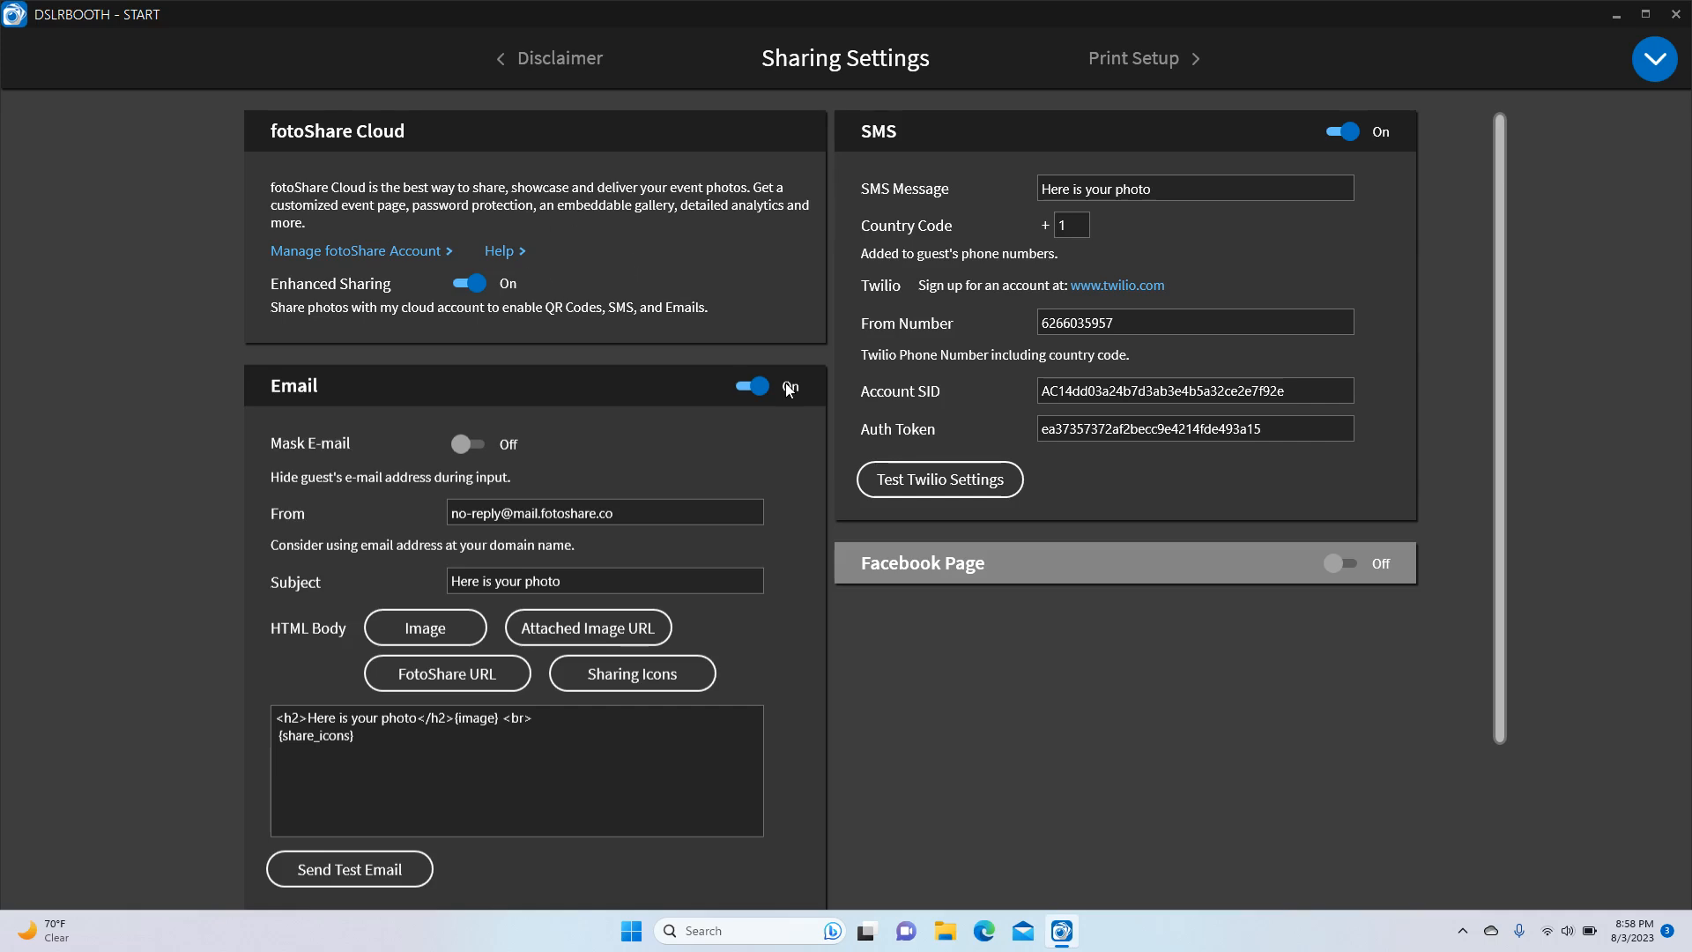
scroll(781, 386, "down", 3)
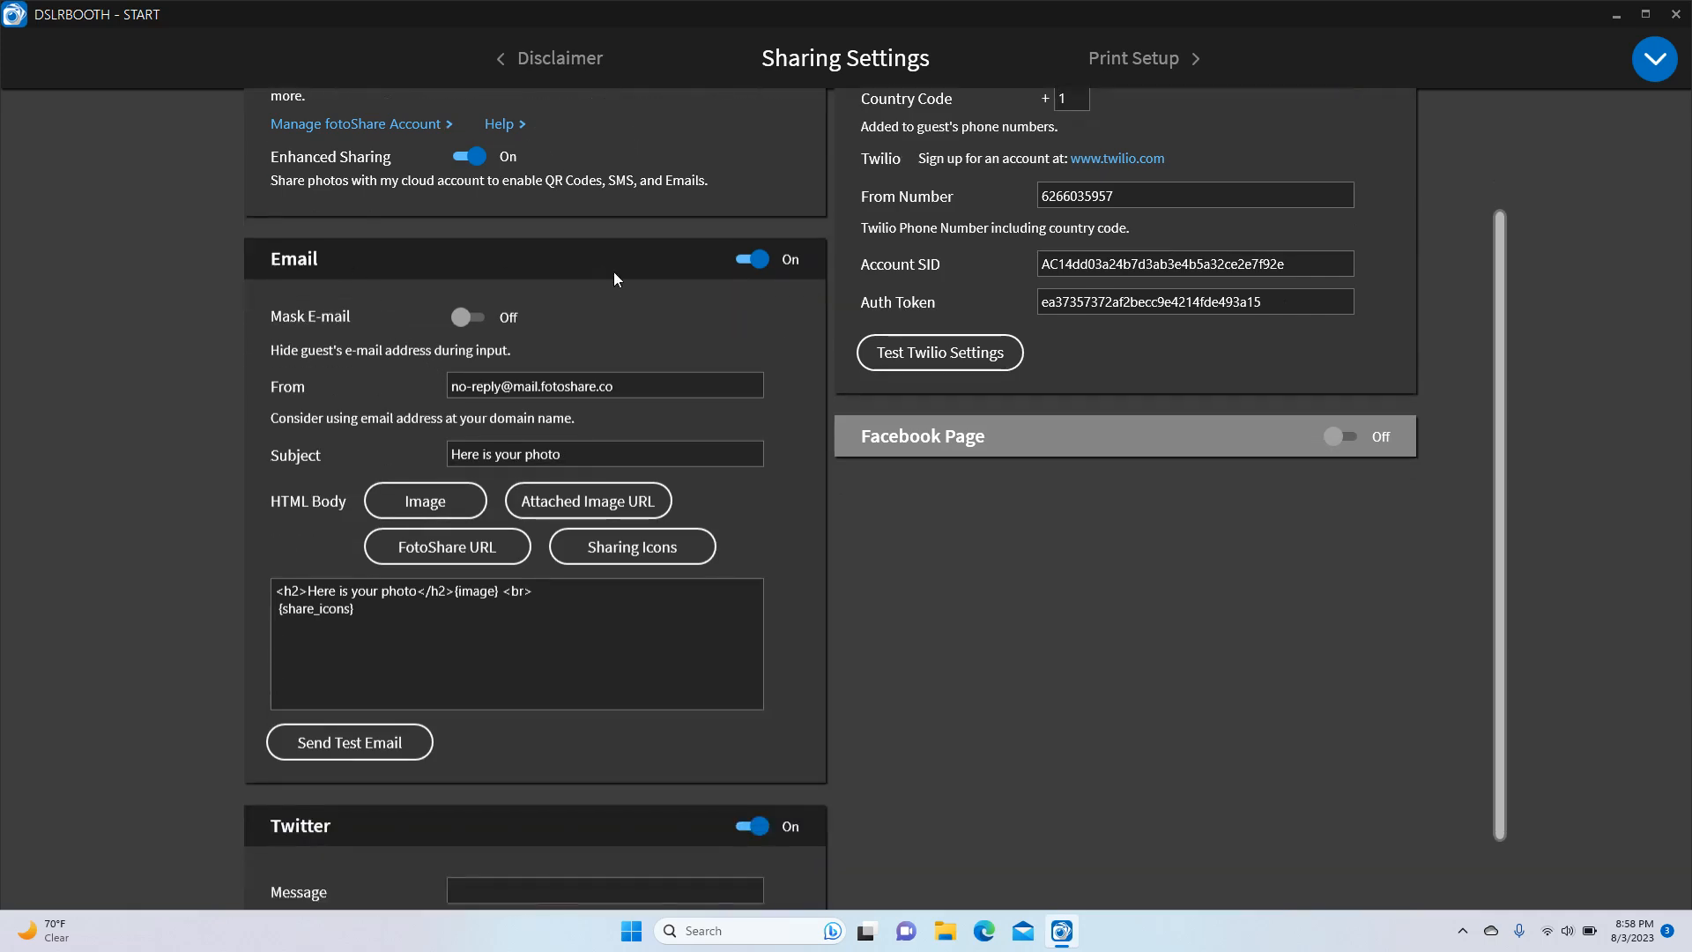
left_click(755, 259)
left_click(763, 388)
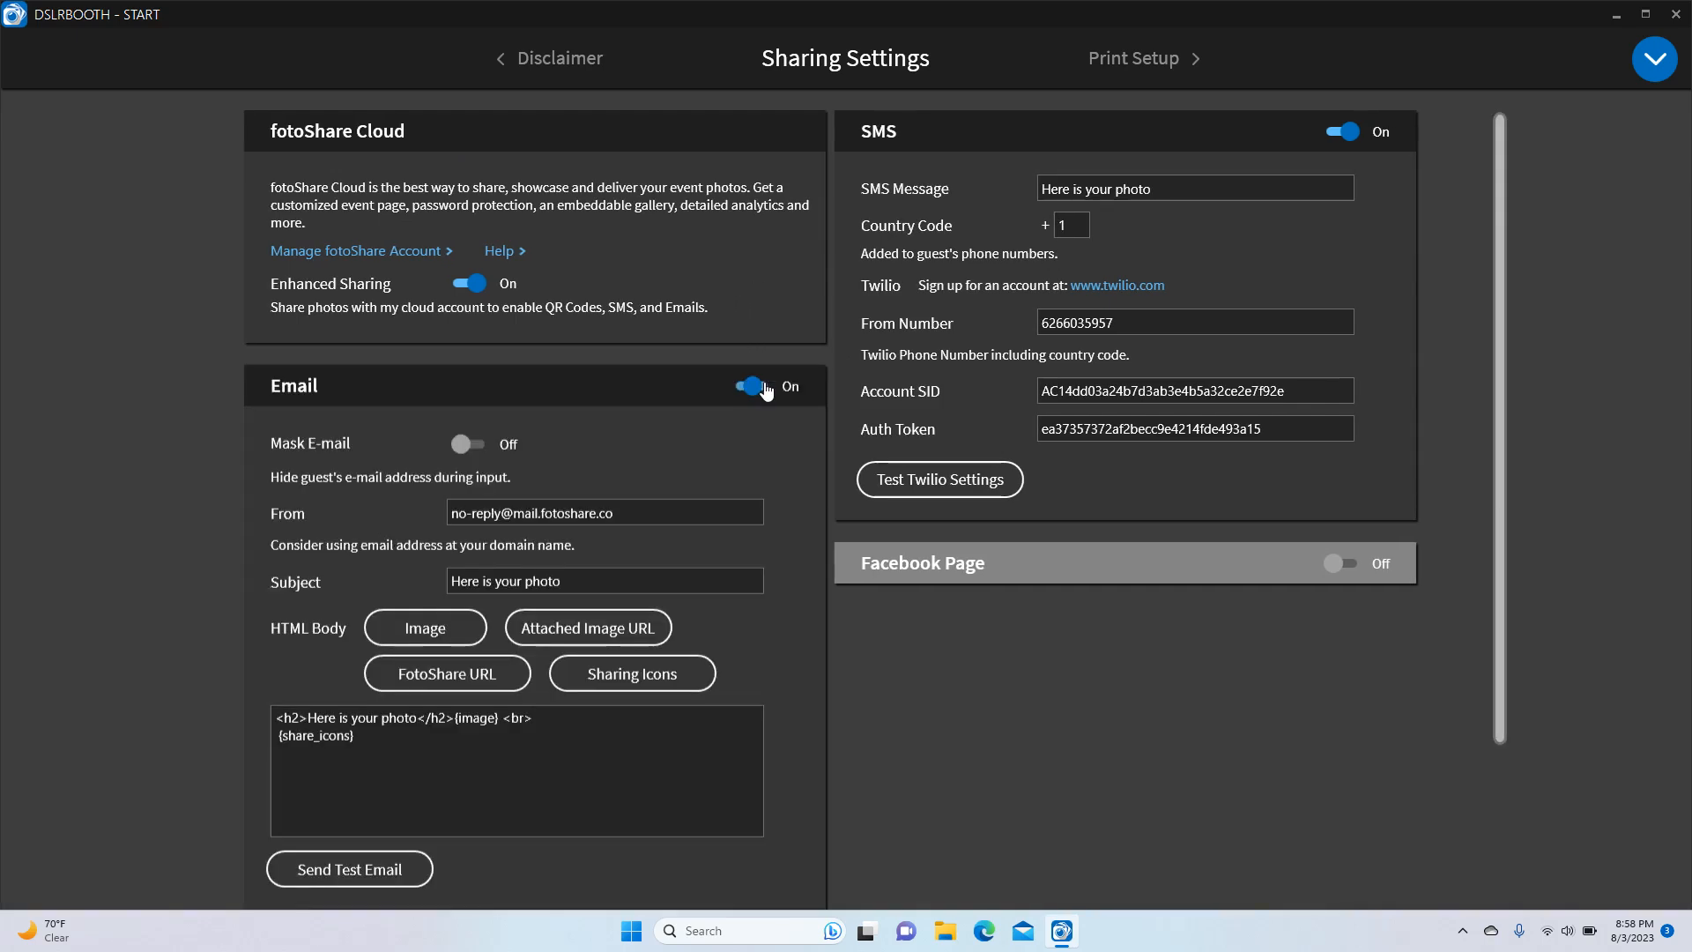
scroll(522, 425, "down", 1)
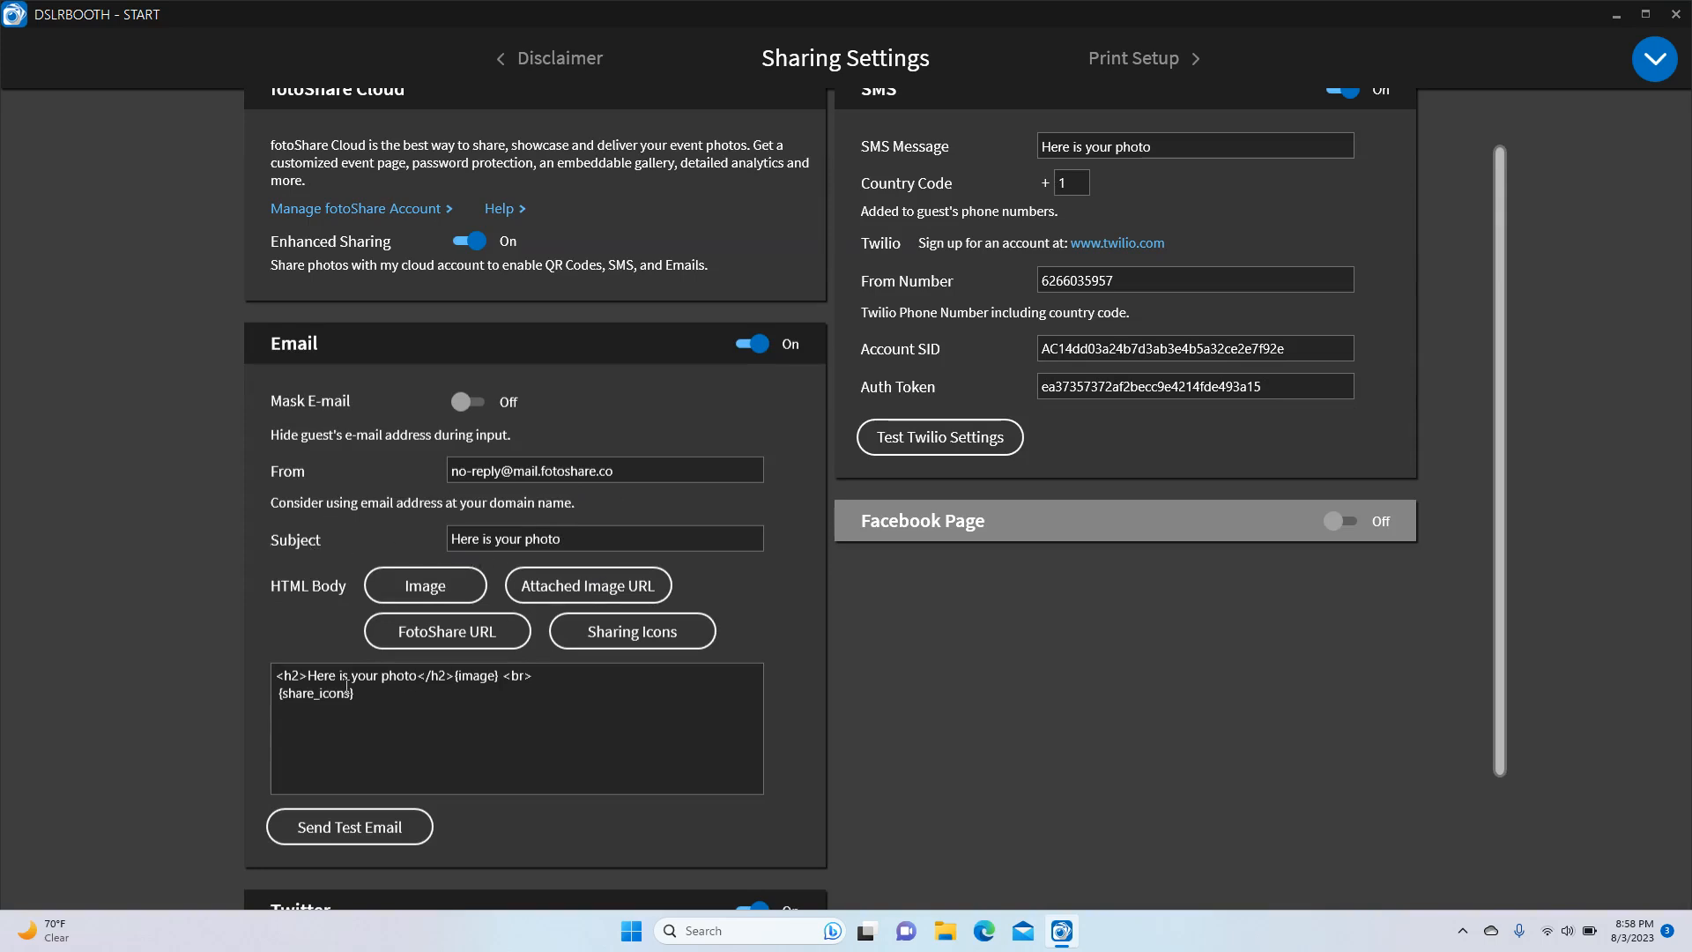
Change the Email HTML Body <h2> heading to 'Thank you for using our booth'
left_click_drag(418, 703, 284, 670)
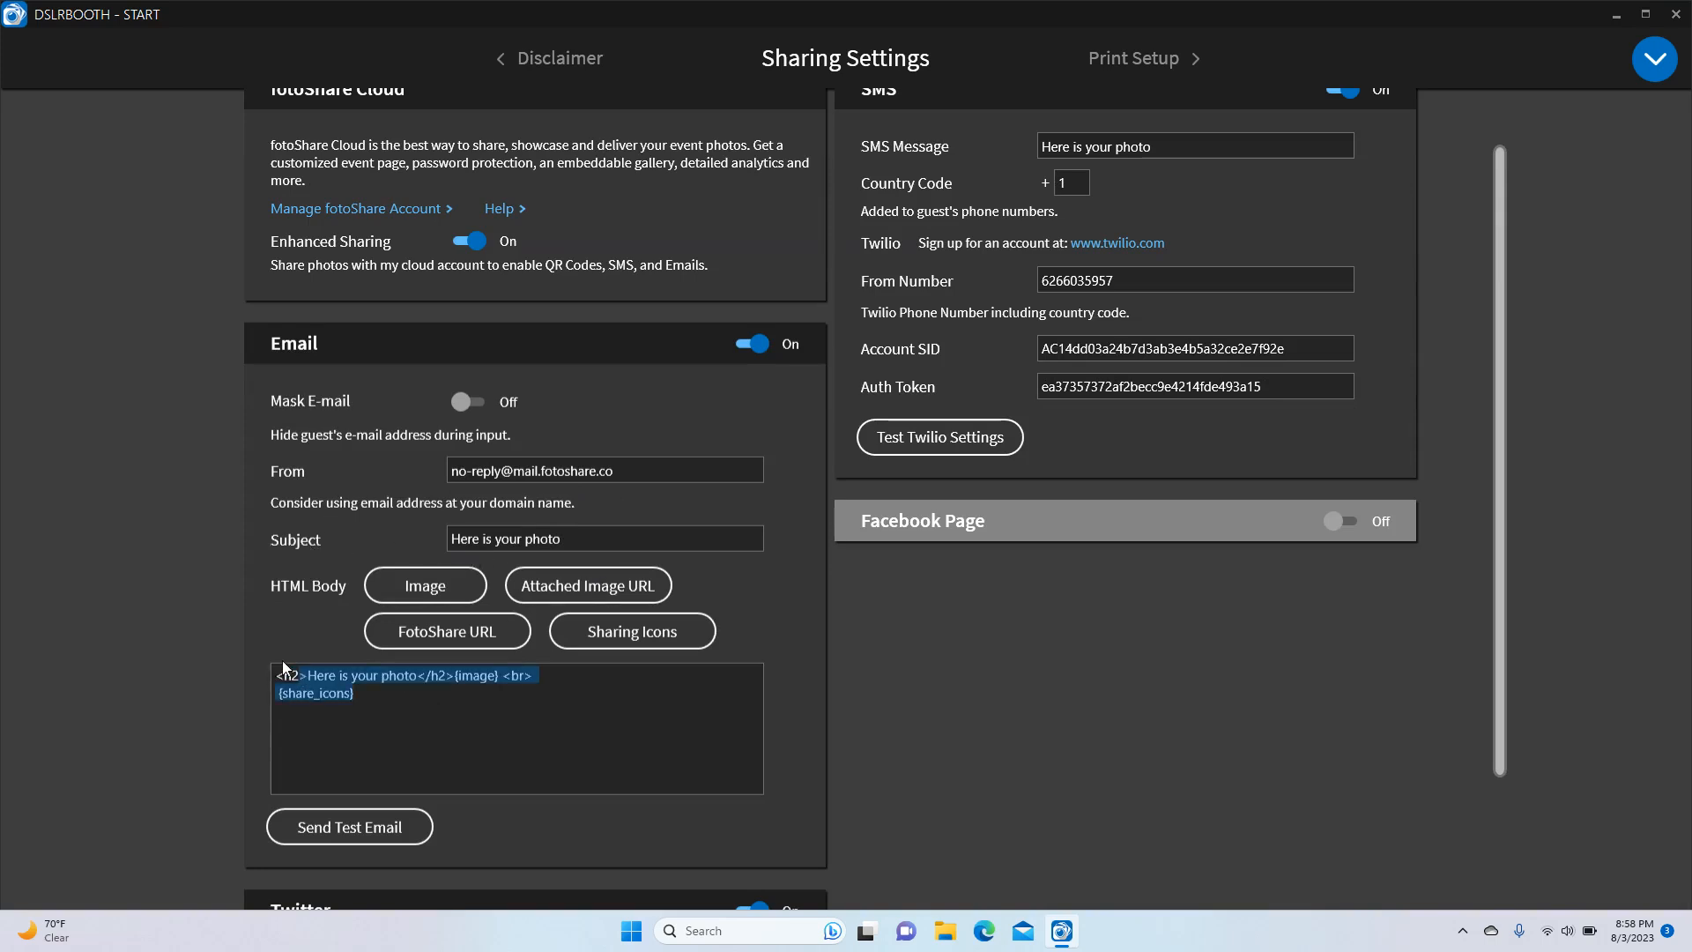
left_click(389, 714)
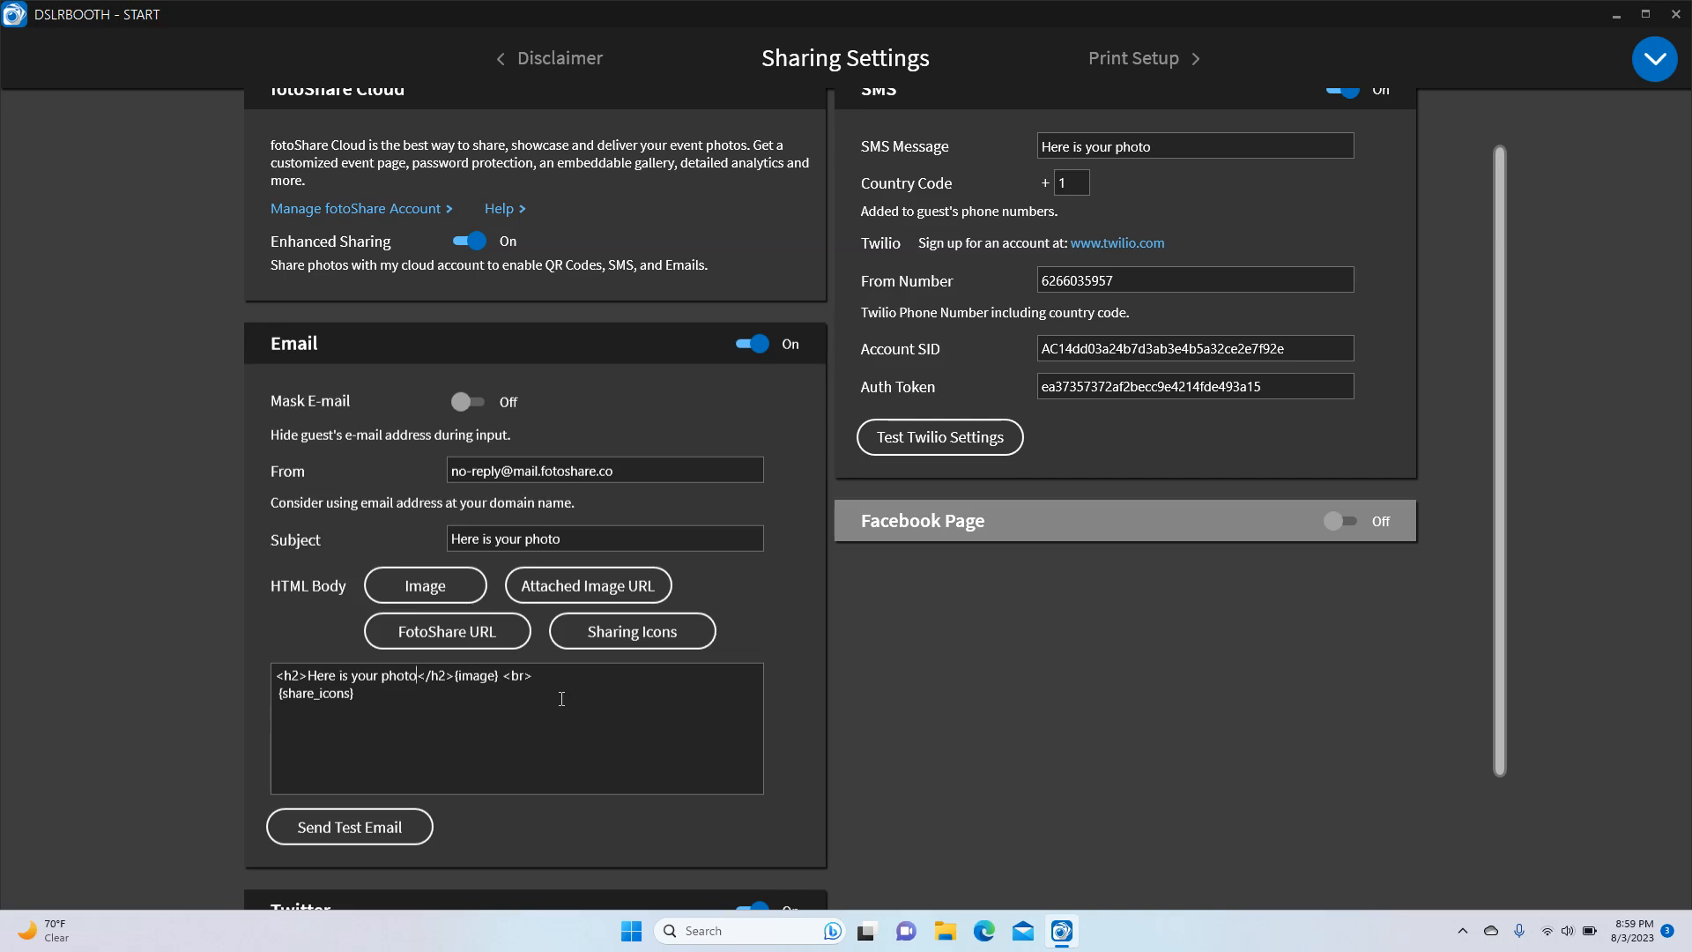
key("BackSpace")
key("BackSpace")
key("BackSpace")
key("BackSpace")
key("BackSpace")
key("BackSpace")
key("BackSpace")
key("BackSpace")
key("BackSpace")
key("BackSpace")
key("BackSpace")
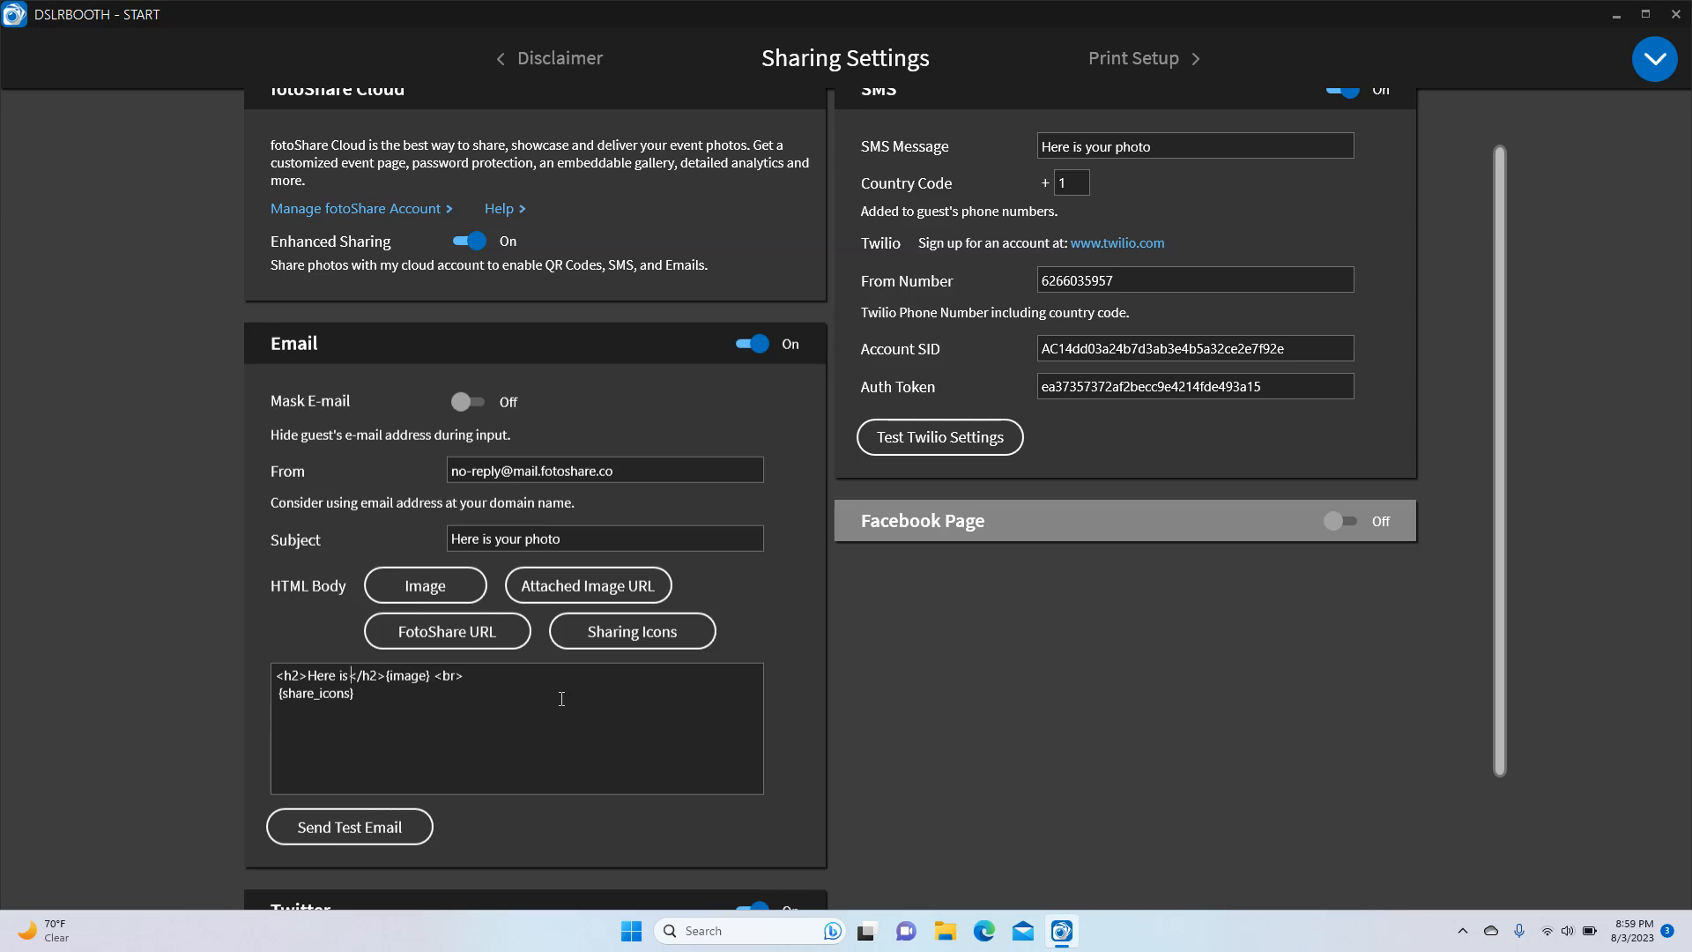
key("BackSpace")
key("BackSpace")
key("BackSpace")
key("BackSpace")
key("BackSpace")
key("BackSpace")
key("BackSpace")
type("Ta")
key("BackSpace")
type("hnak")
key("BackSpace")
key("BackSpace")
key("BackSpace")
type("a")
type("nk you for us")
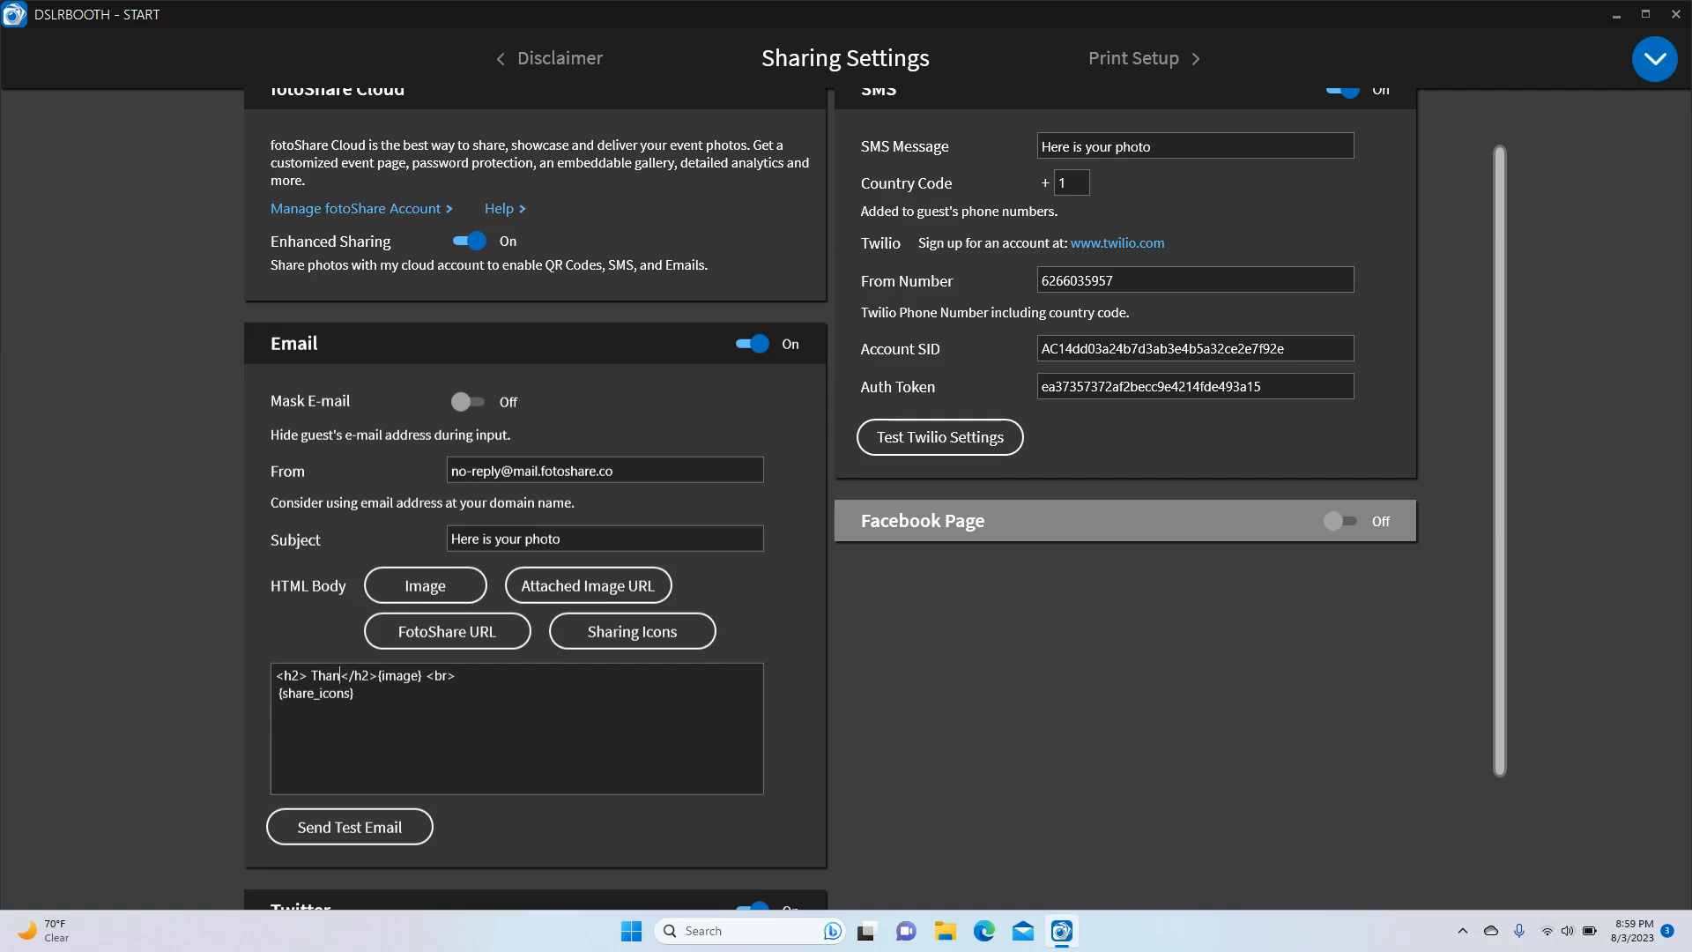
type("ing our b")
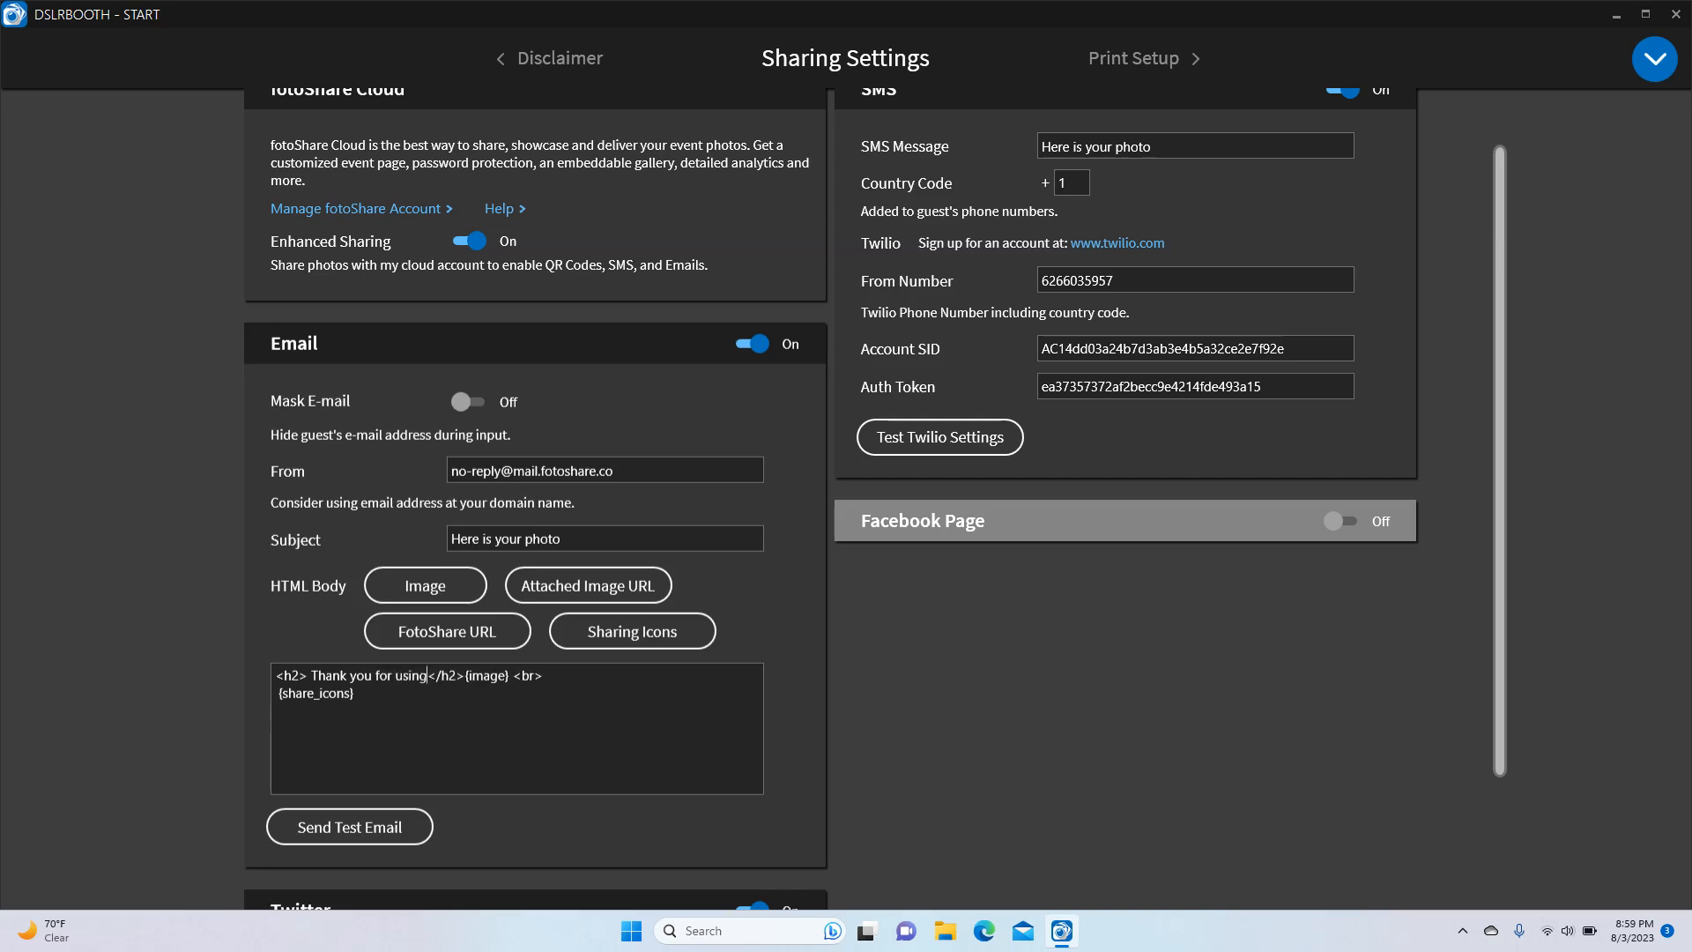
type("ooth")
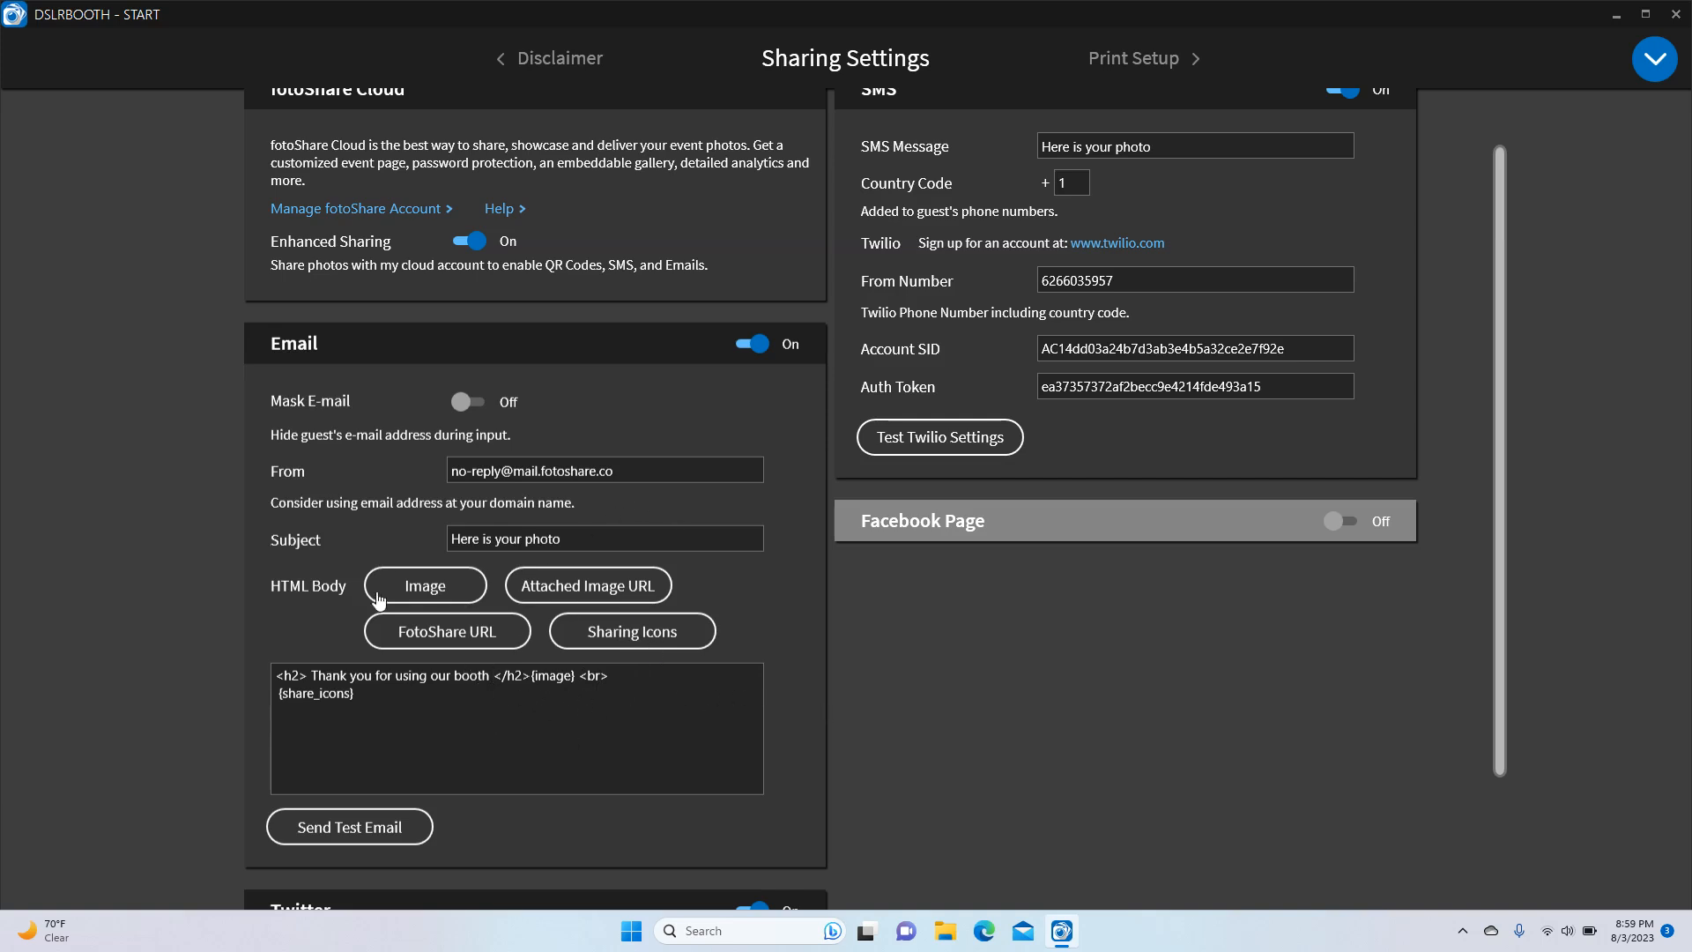
scroll(588, 824, "down", 3)
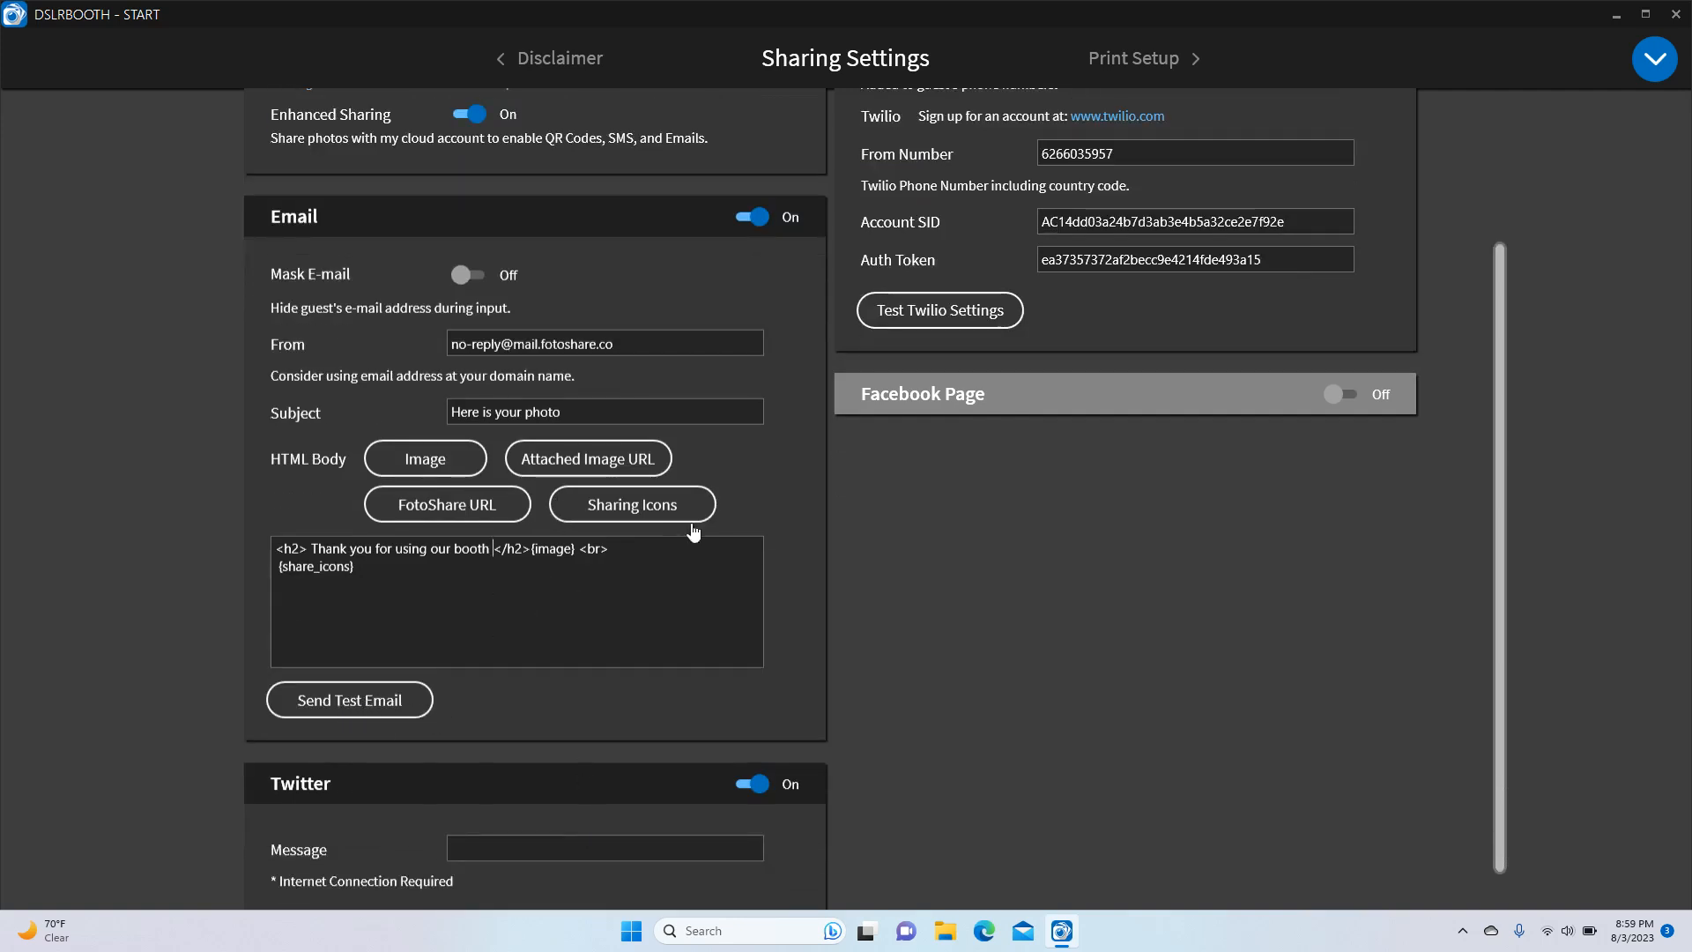
scroll(712, 735, "down", 1)
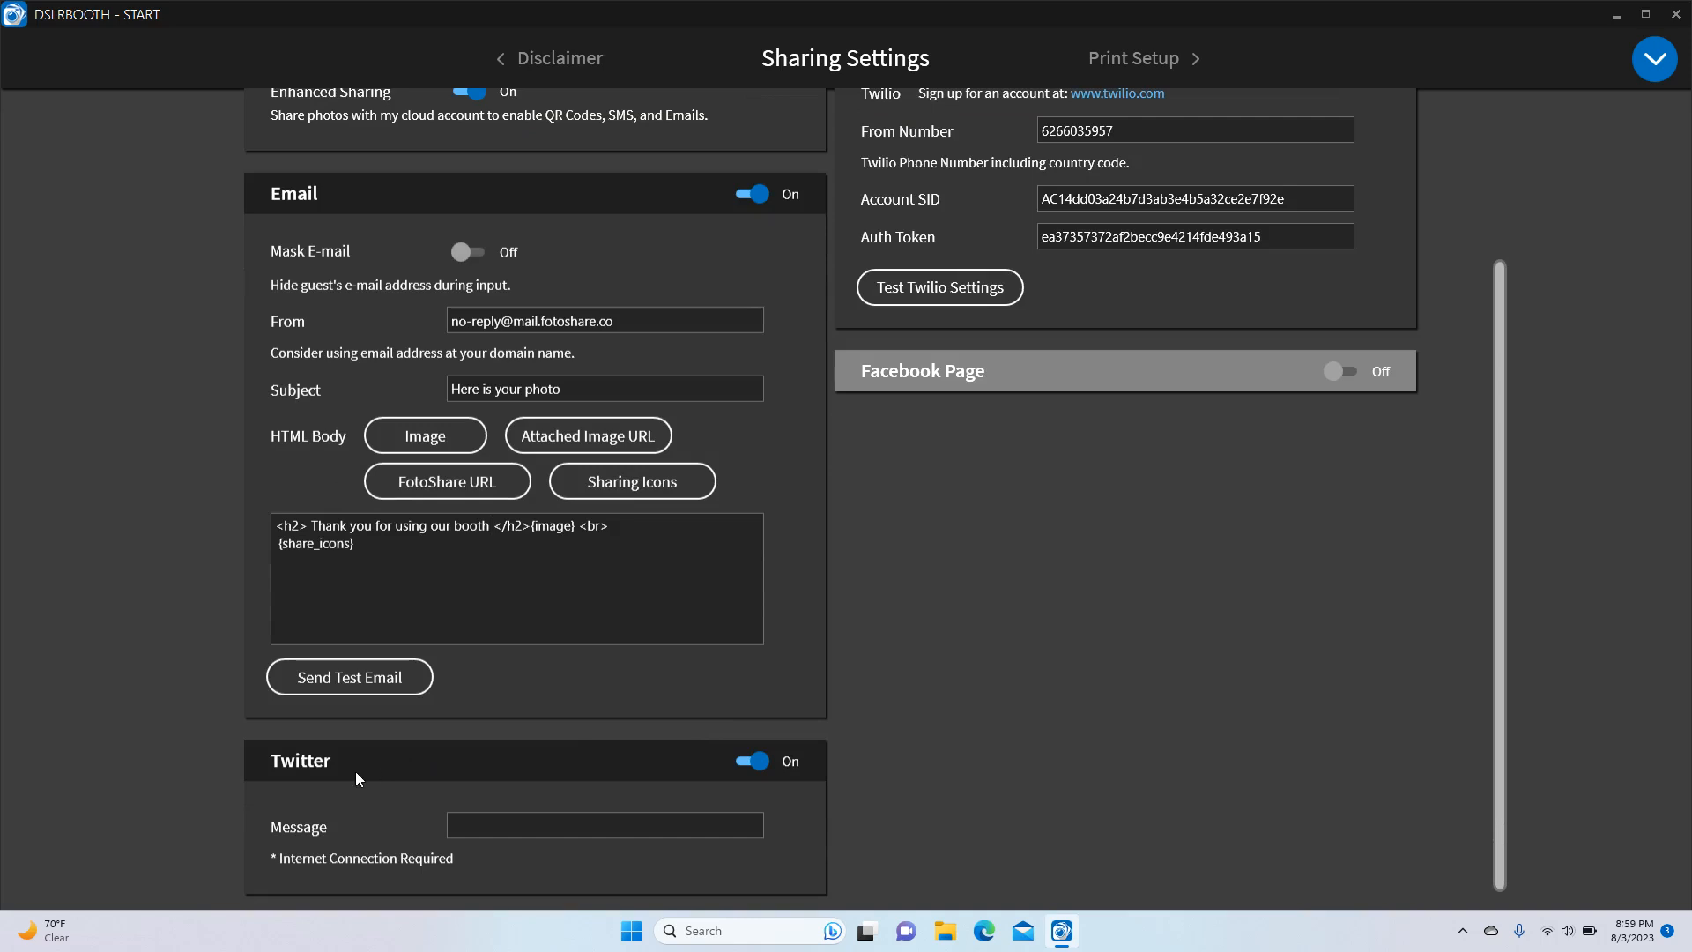
Turn Twitter sharing off and flip Facebook Page sharing on then back off
left_click(754, 763)
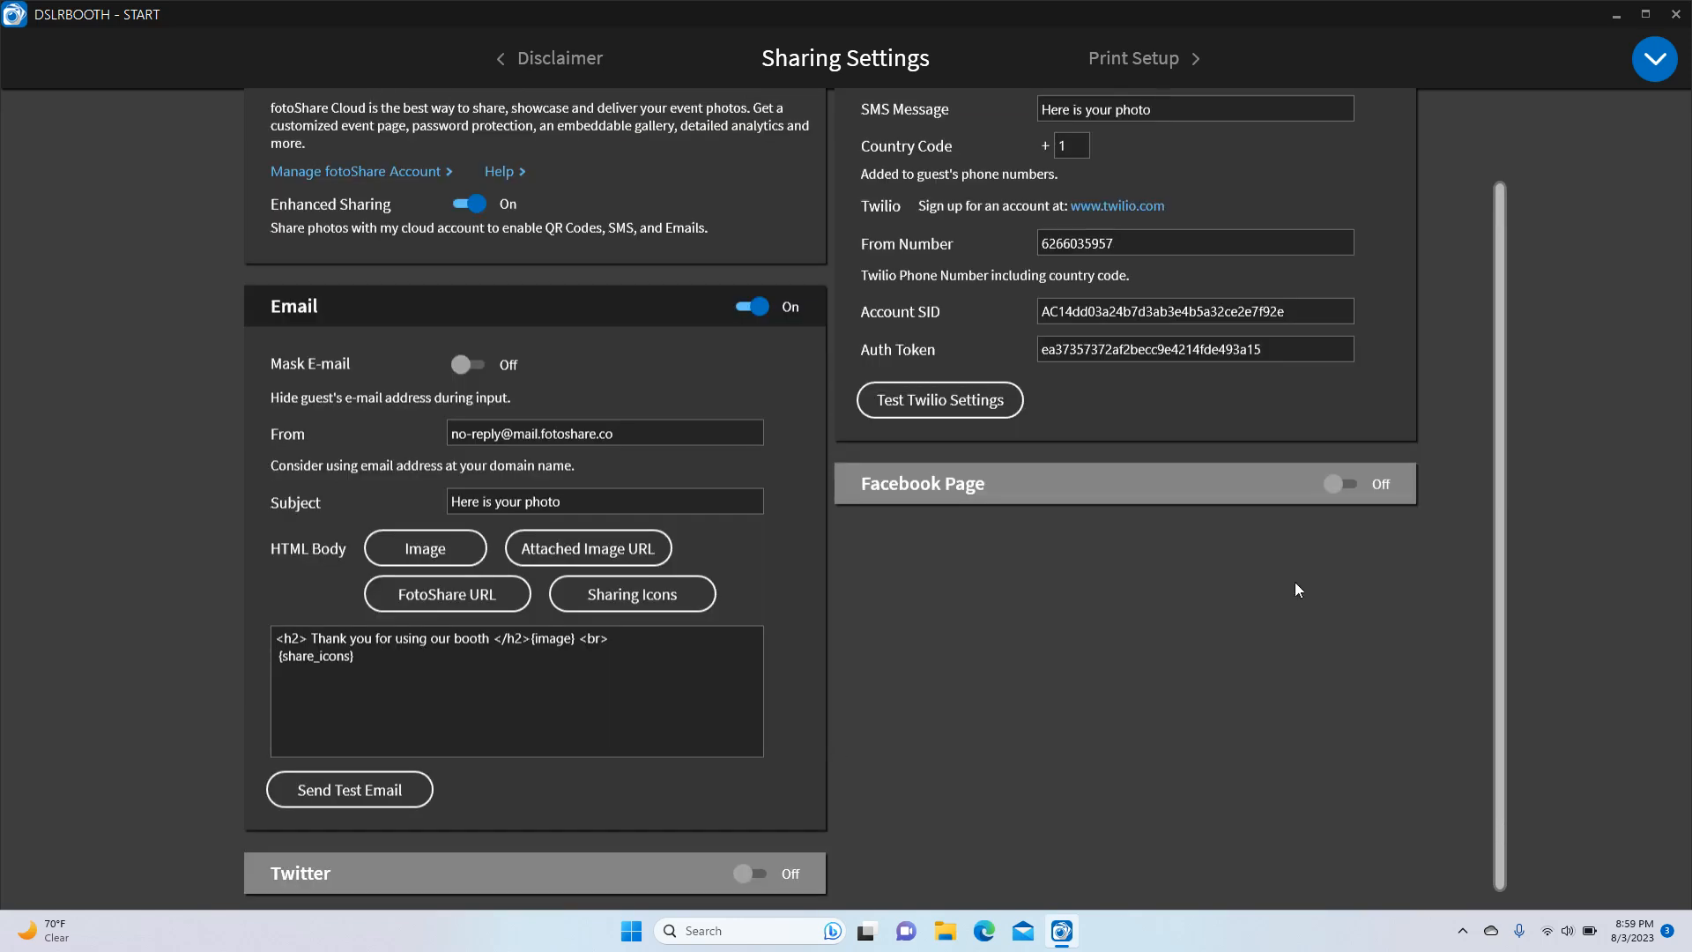
left_click(1351, 491)
left_click(1350, 491)
scroll(1503, 421, "up", 1)
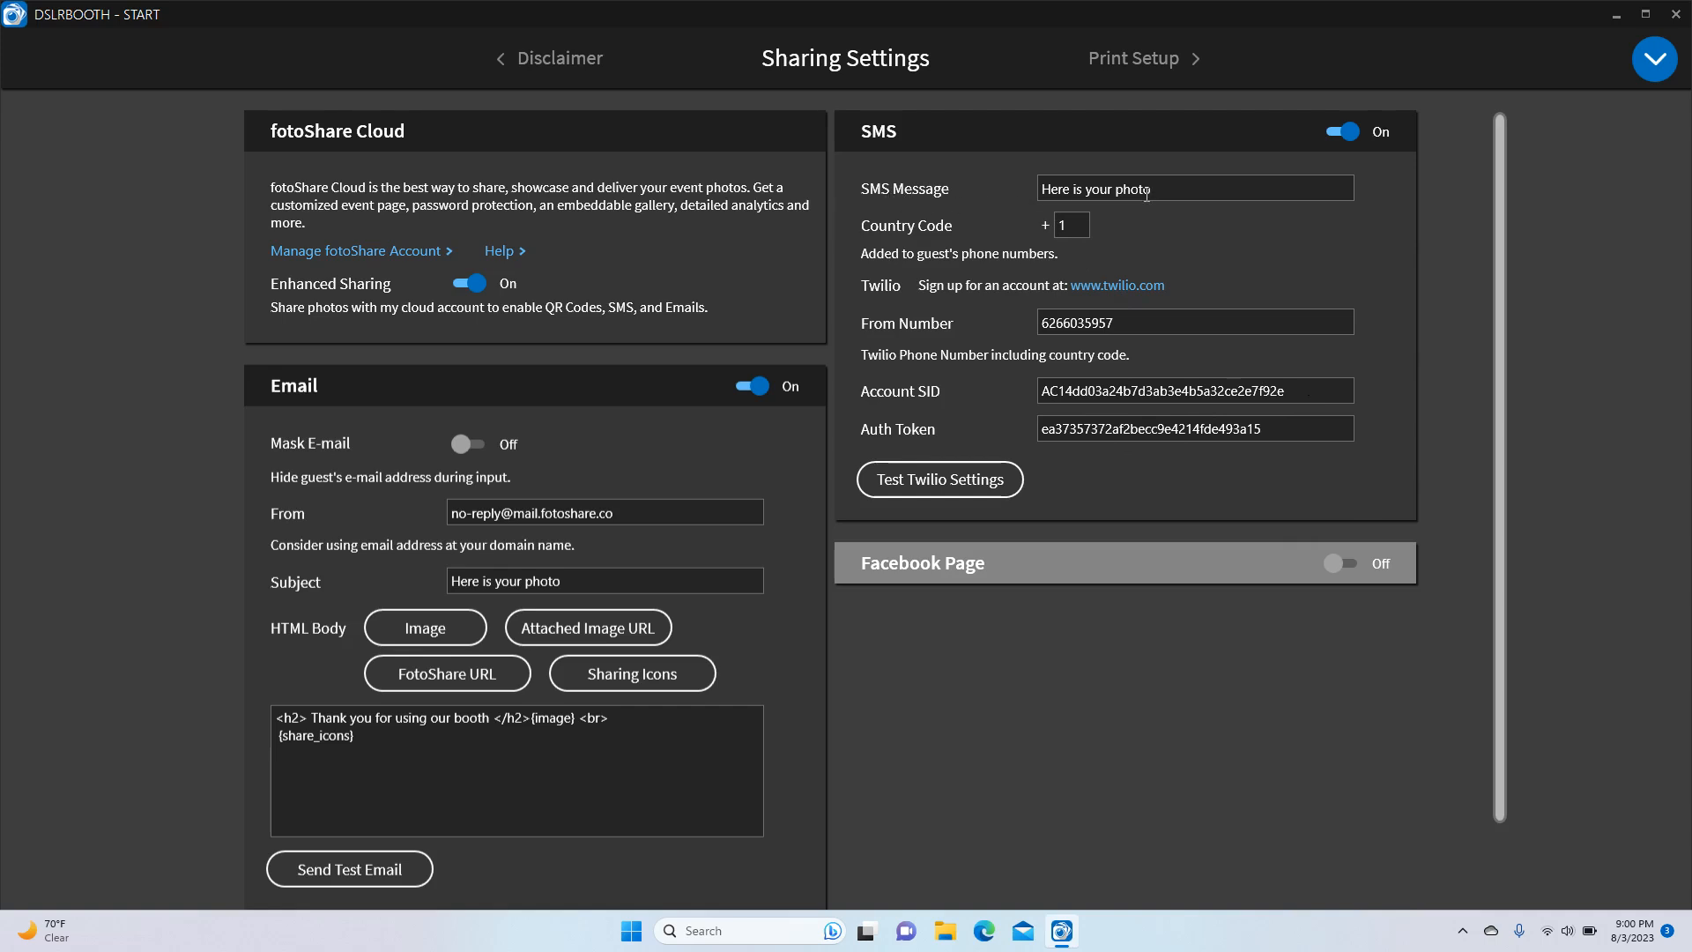
Run Test Twilio Settings in the SMS section, which reports 'Twilio account status: active'
left_click_drag(1189, 188, 1008, 187)
left_click(945, 487)
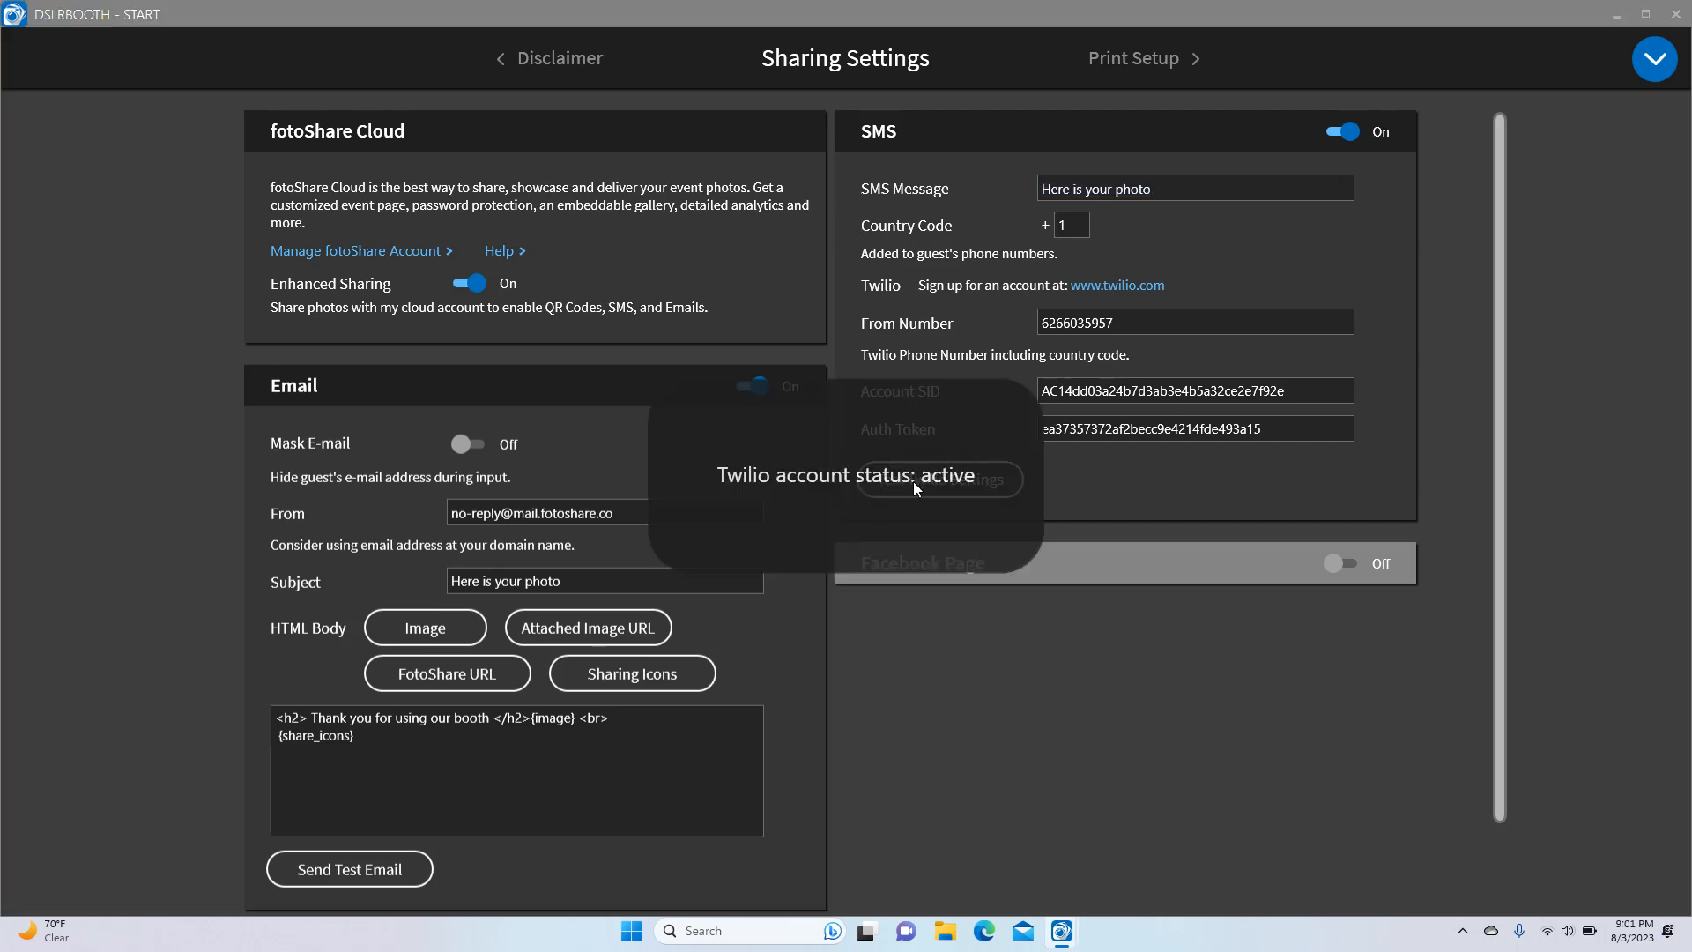